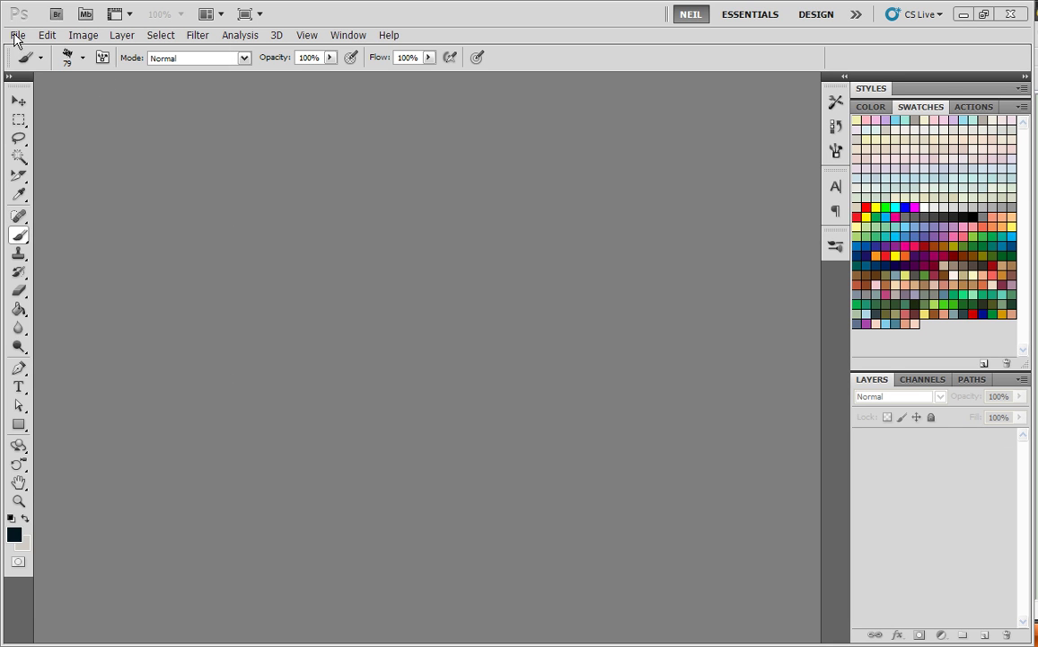
- Create a new square RGB document with a white background and a resolution of 300 pixels/inch
click(41, 51)
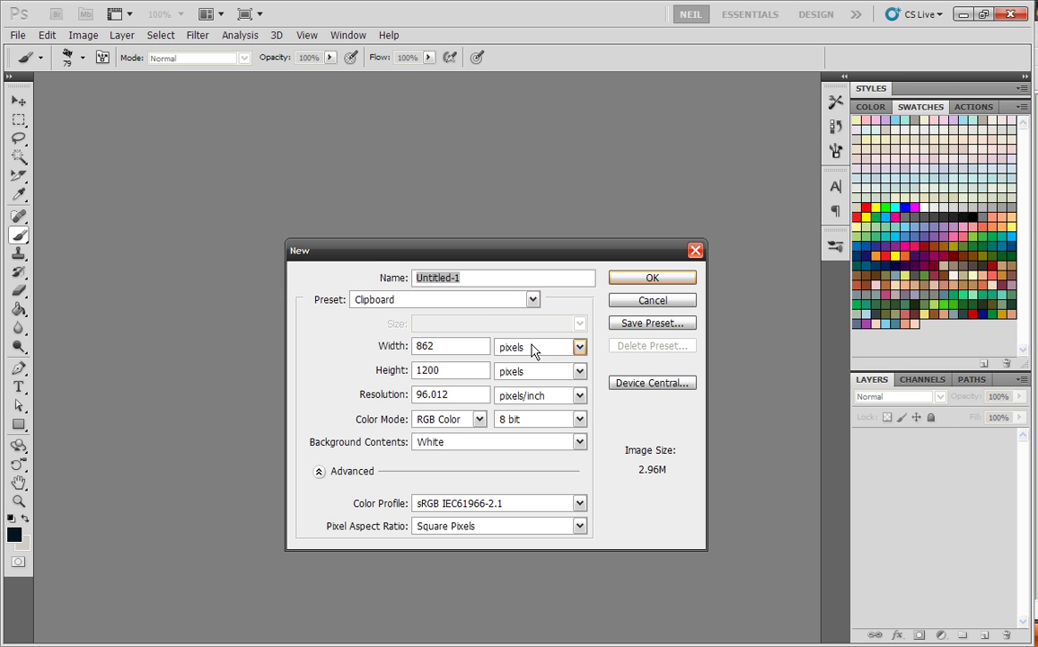
click(445, 395)
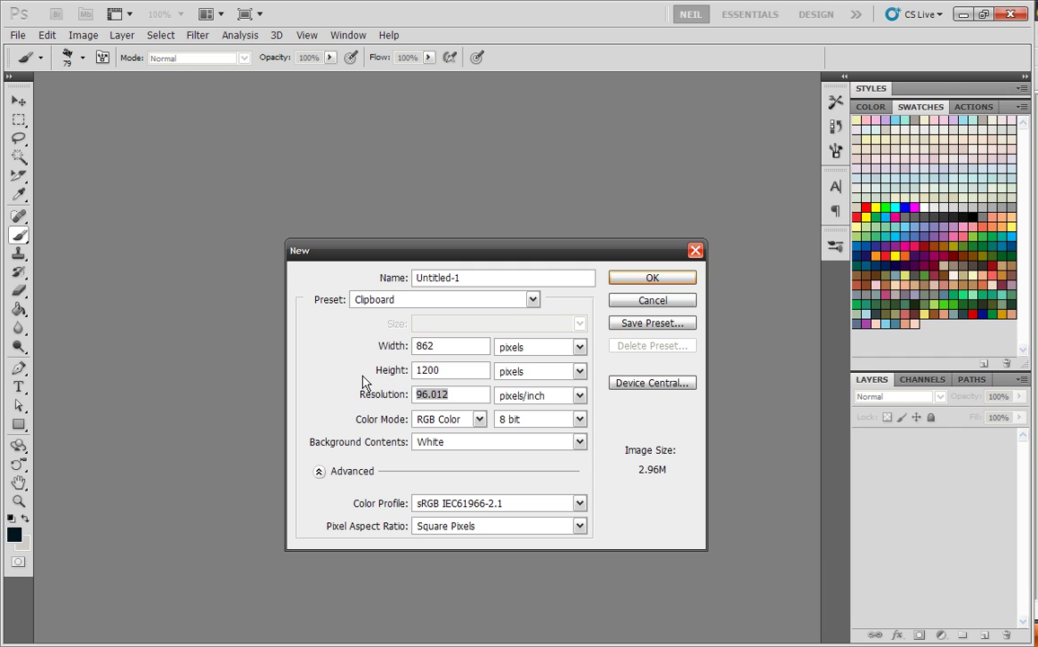
text(300)
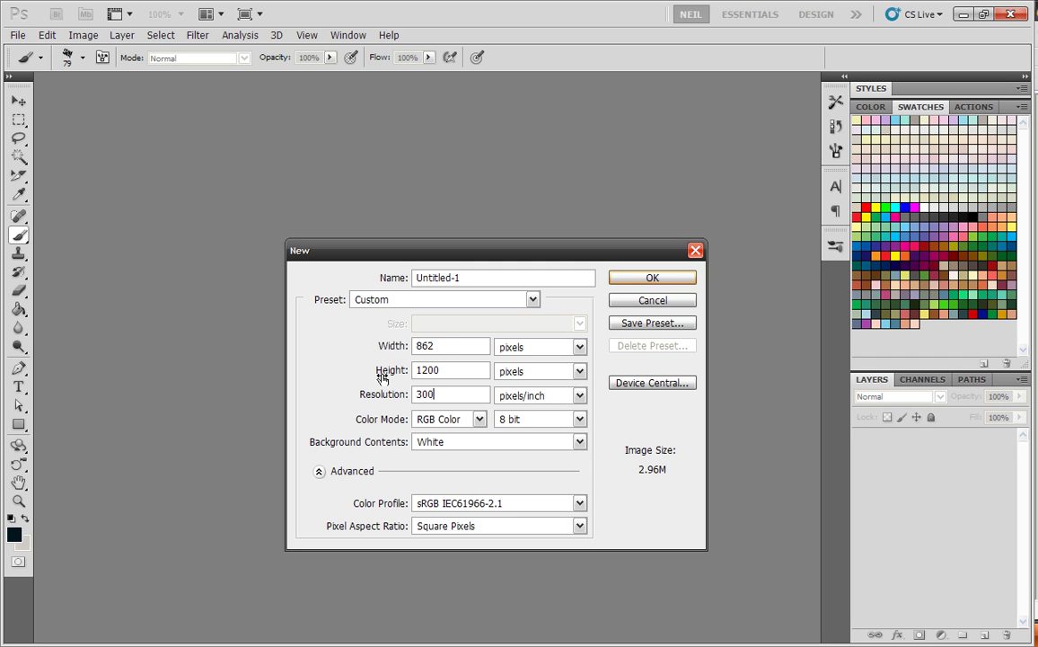
text(200200)
click(653, 278)
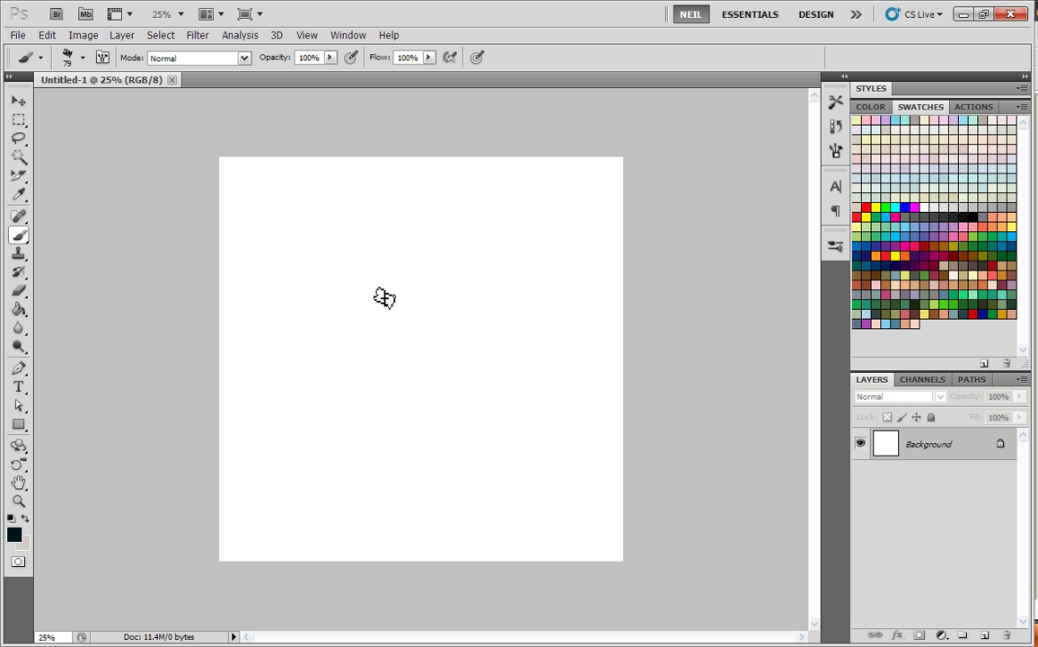
- Choose the textured 36 brush preset, enlarge it to 432 px and cover the whole canvas with medium blue
right_click(395, 306)
click(415, 401)
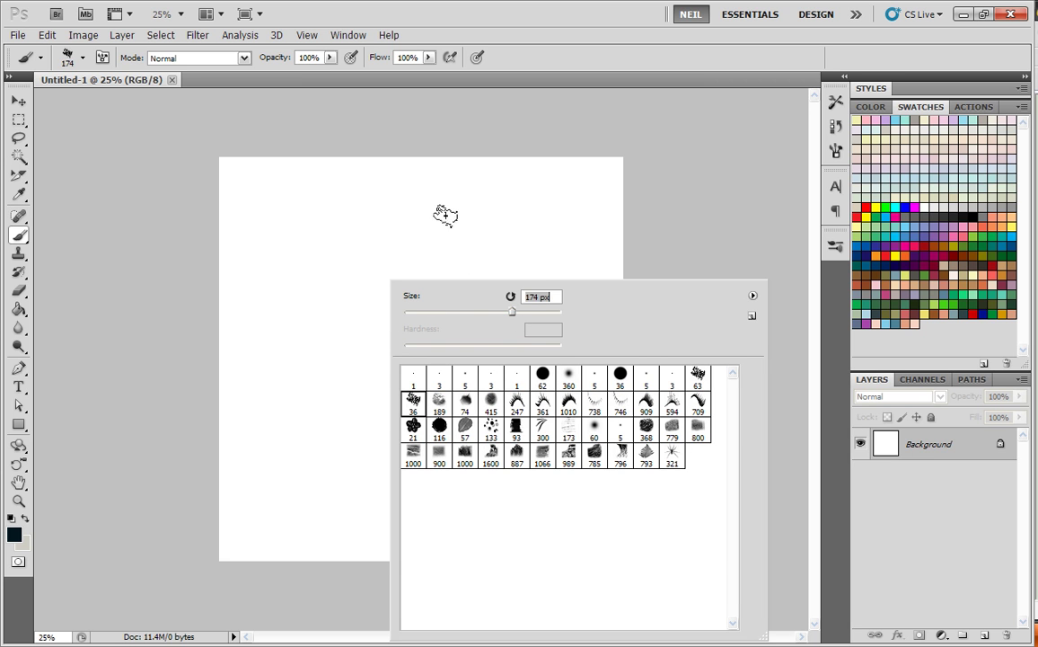
click(572, 211)
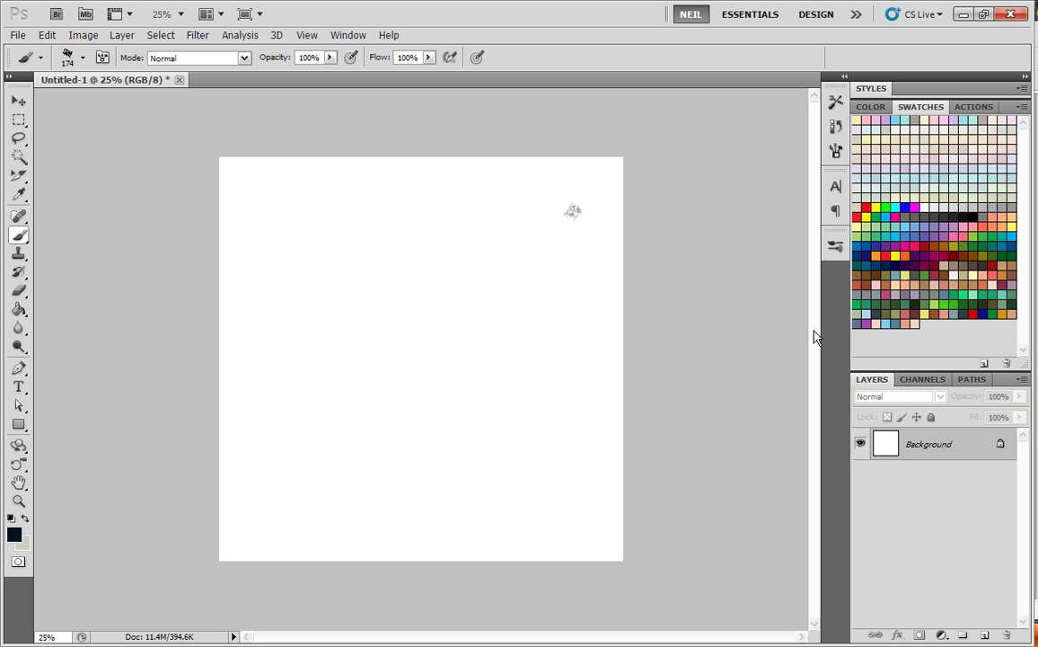
mouse_move(469, 274)
mouse_down()
mouse_move(632, 165)
mouse_move(260, 336)
mouse_move(202, 322)
mouse_up()
right_click(366, 277)
click(511, 309)
mouse_move(526, 185)
mouse_down()
mouse_move(309, 280)
mouse_move(341, 135)
mouse_move(378, 107)
mouse_move(472, 212)
mouse_move(644, 271)
mouse_move(616, 227)
mouse_move(598, 522)
mouse_move(654, 456)
mouse_move(387, 157)
mouse_move(190, 163)
mouse_move(243, 450)
mouse_move(399, 199)
mouse_move(395, 328)
mouse_move(506, 435)
mouse_move(304, 152)
mouse_move(324, 398)
mouse_move(498, 494)
mouse_move(460, 508)
mouse_up()
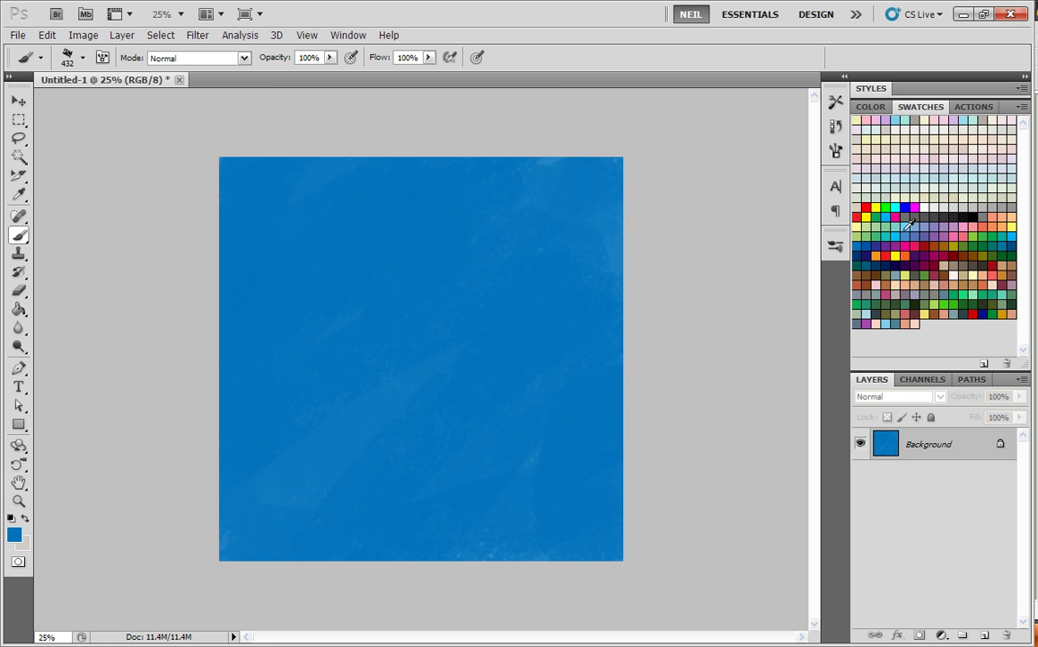
- Paint broad downward strokes of light blue, greyish teal and pink through the upper and central canvas
click(910, 225)
mouse_move(503, 162)
mouse_down()
mouse_move(498, 204)
mouse_move(412, 354)
mouse_move(378, 364)
mouse_move(422, 177)
mouse_move(359, 269)
mouse_move(446, 423)
mouse_up()
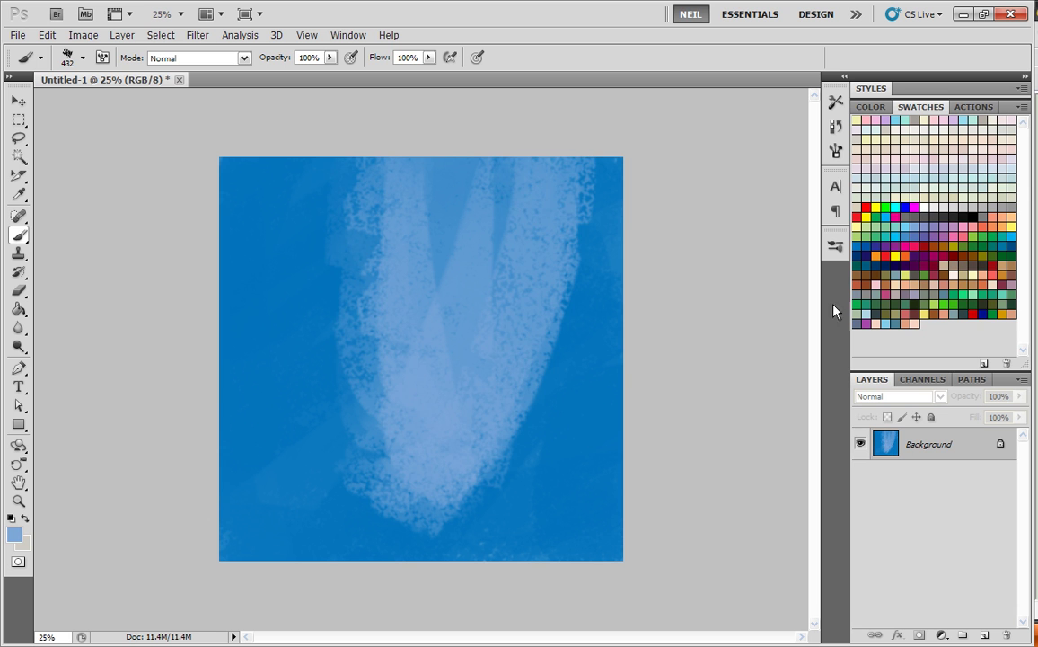
click(901, 272)
drag(580, 166, 370, 446)
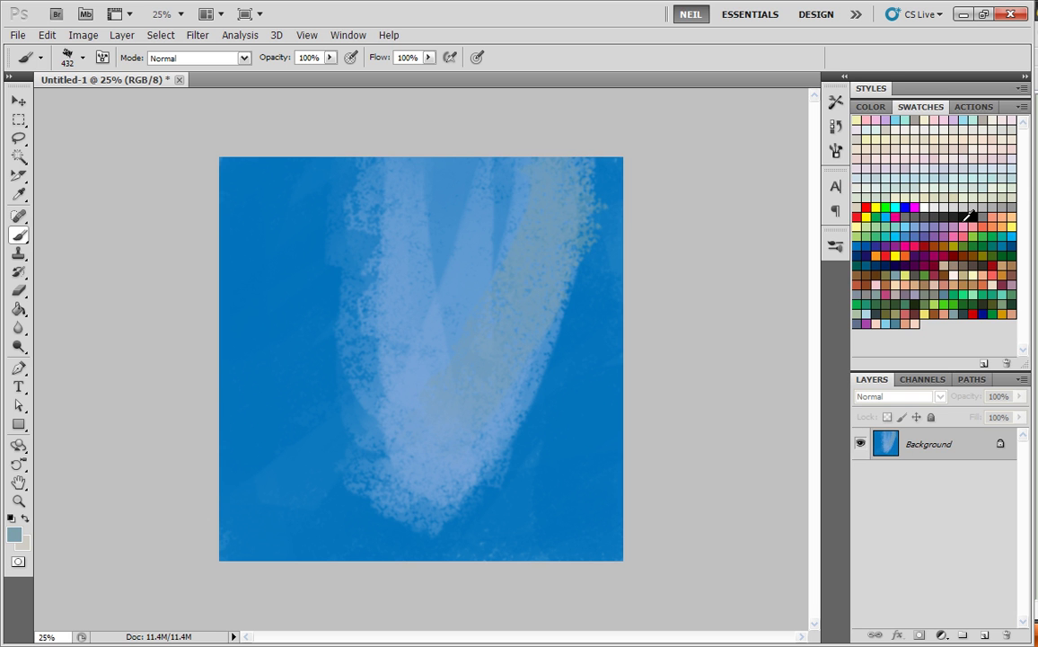
click(961, 225)
drag(552, 167, 462, 318)
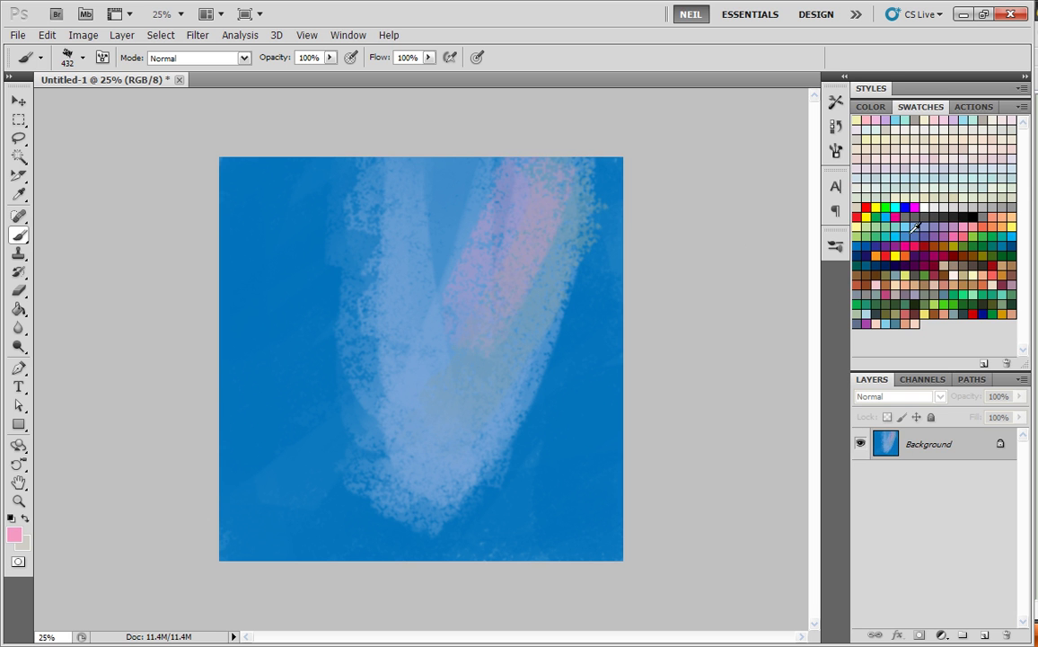
- Layer cyan and sampled light-blue strokes over the central shape, widening it toward both sides of the canvas
mouse_move(539, 166)
mouse_down()
mouse_move(476, 303)
mouse_move(392, 434)
mouse_up()
mouse_move(378, 180)
mouse_down()
mouse_move(364, 390)
mouse_move(422, 454)
mouse_up()
alt+click(481, 266)
drag(492, 166, 462, 351)
drag(524, 157, 514, 359)
alt+click(510, 368)
mouse_move(359, 368)
mouse_down()
mouse_move(421, 160)
mouse_move(336, 386)
mouse_move(350, 431)
mouse_move(575, 355)
mouse_up()
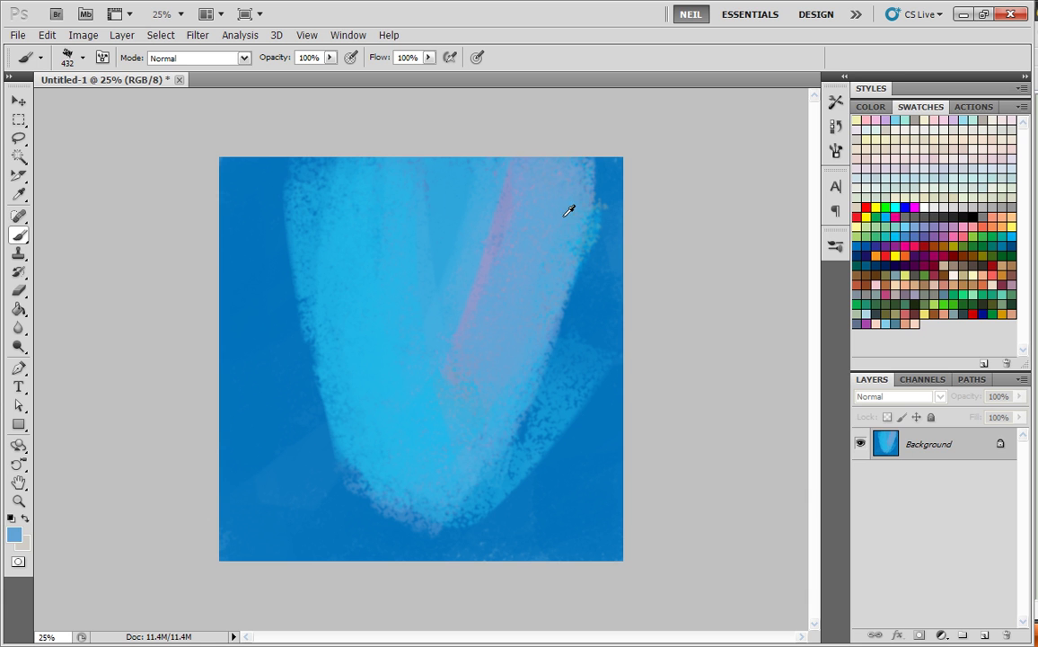
- Define the central light shape as a downward taper by painting sampled blues around and inside its edges
mouse_move(550, 215)
mouse_down()
mouse_move(304, 209)
mouse_move(300, 500)
mouse_move(455, 609)
mouse_up()
alt+click(290, 415)
drag(605, 232, 458, 449)
alt+click(434, 388)
mouse_move(304, 206)
mouse_down()
mouse_move(385, 452)
mouse_move(477, 377)
mouse_move(286, 258)
mouse_up()
drag(577, 181, 582, 288)
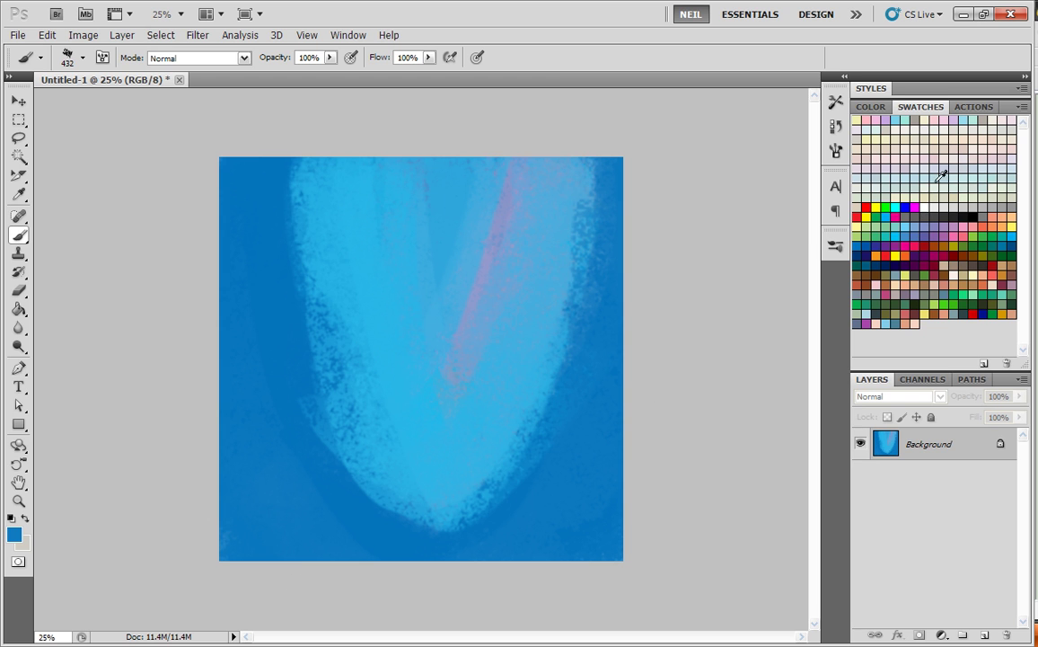
- Brush pale aqua and pale pink highlights over the inside of the central light shape
click(976, 121)
mouse_move(457, 379)
mouse_down()
mouse_move(371, 287)
mouse_move(338, 195)
mouse_move(459, 422)
mouse_move(526, 209)
mouse_move(491, 250)
mouse_move(353, 342)
mouse_move(424, 417)
mouse_move(406, 121)
mouse_move(449, 472)
mouse_up()
click(936, 159)
- Refine the right edge and lower tip of the light shape with blue and pale colours sampled from the canvas
alt+click(566, 405)
mouse_move(597, 175)
mouse_down()
mouse_move(530, 440)
mouse_move(560, 296)
mouse_up()
alt+click(559, 300)
mouse_move(539, 171)
mouse_down()
mouse_move(526, 176)
mouse_move(442, 357)
mouse_up()
alt+click(570, 413)
mouse_move(585, 175)
mouse_down()
mouse_move(516, 453)
mouse_move(505, 424)
mouse_move(440, 510)
mouse_up()
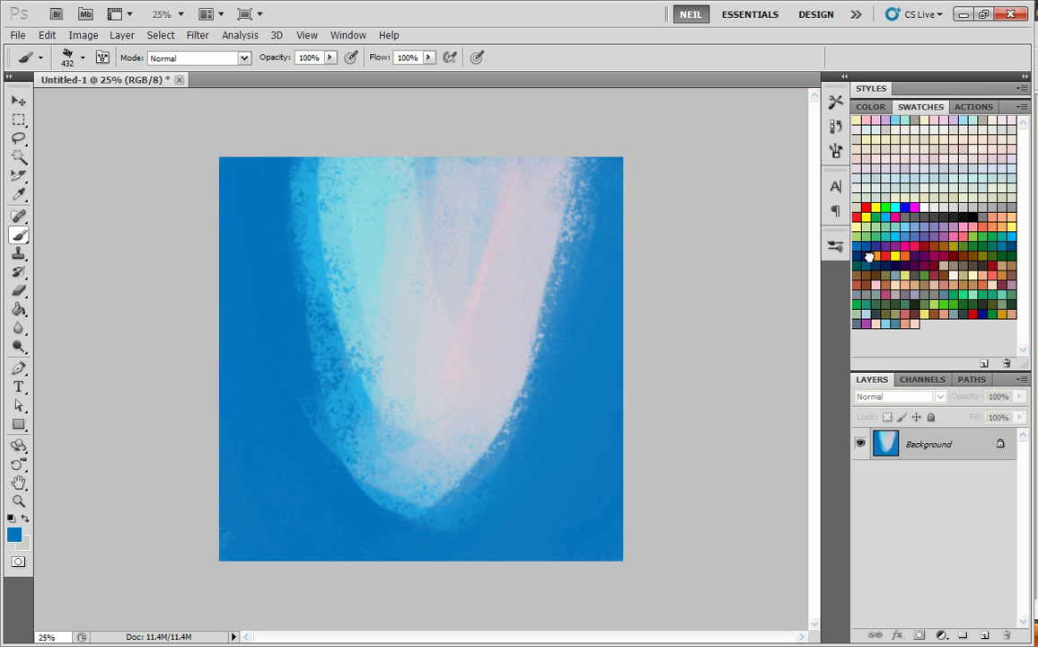
- Darken the areas around the light shape with navy and overlay bright cyan strokes along both sides
mouse_move(290, 454)
mouse_down()
mouse_move(204, 297)
mouse_move(170, 322)
mouse_move(215, 405)
mouse_move(616, 150)
mouse_move(604, 377)
mouse_move(544, 396)
mouse_move(376, 625)
mouse_move(162, 177)
mouse_move(251, 398)
mouse_move(224, 490)
mouse_up()
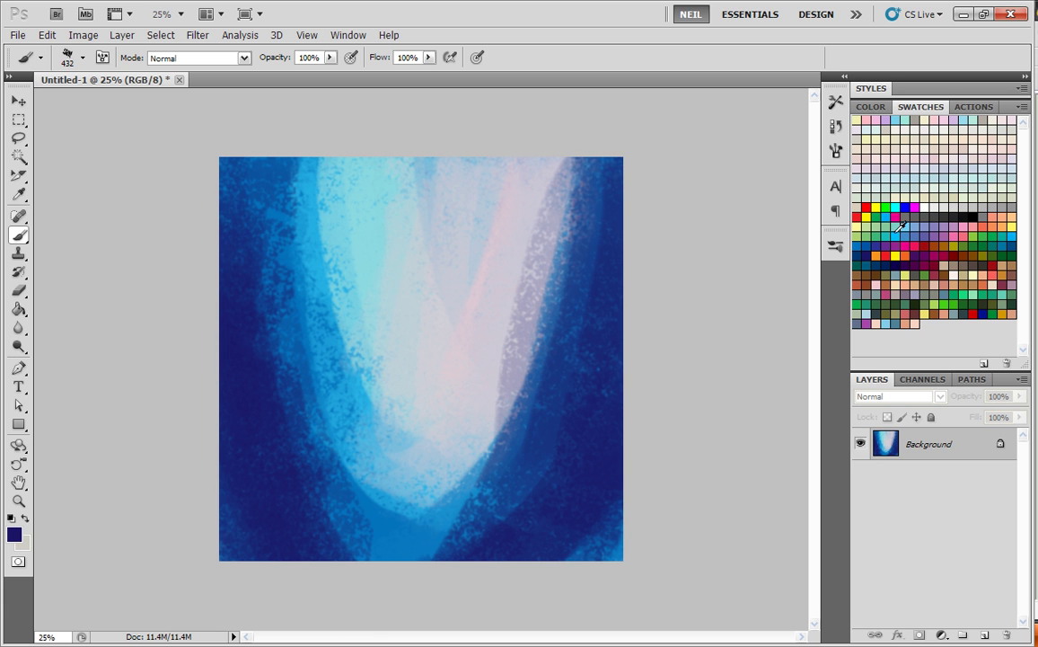
click(895, 233)
drag(571, 216, 566, 404)
drag(236, 159, 300, 408)
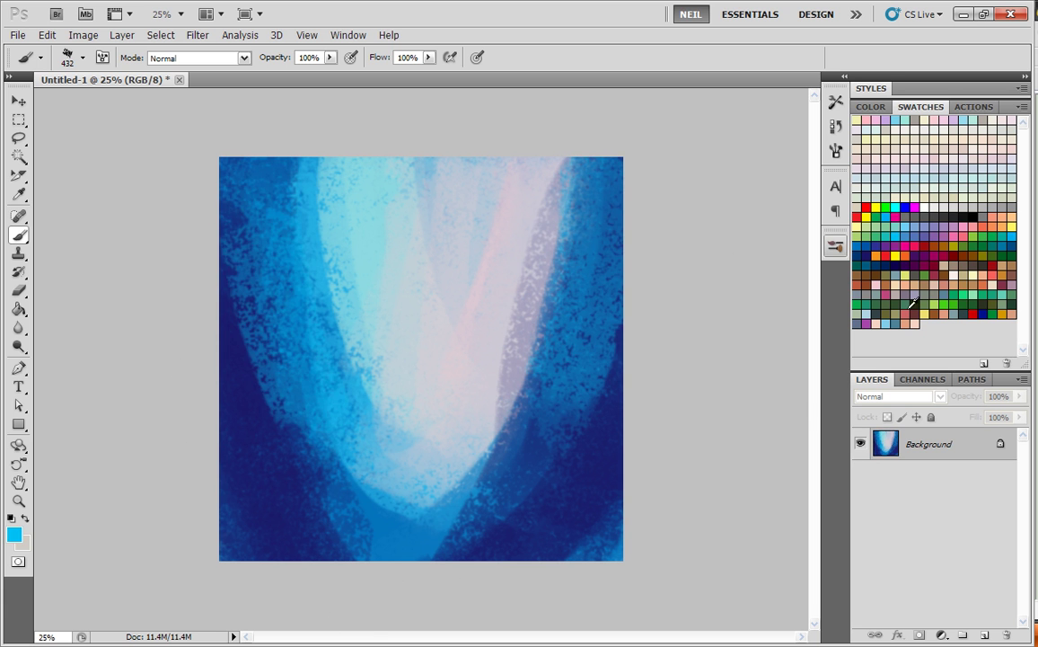
- Sweep bright green strokes down both sides of the light shape and across the bottom of the canvas
mouse_move(233, 164)
mouse_down()
mouse_move(288, 449)
mouse_move(377, 503)
mouse_up()
mouse_move(556, 162)
mouse_down()
mouse_move(503, 395)
mouse_move(293, 529)
mouse_up()
drag(229, 270, 593, 528)
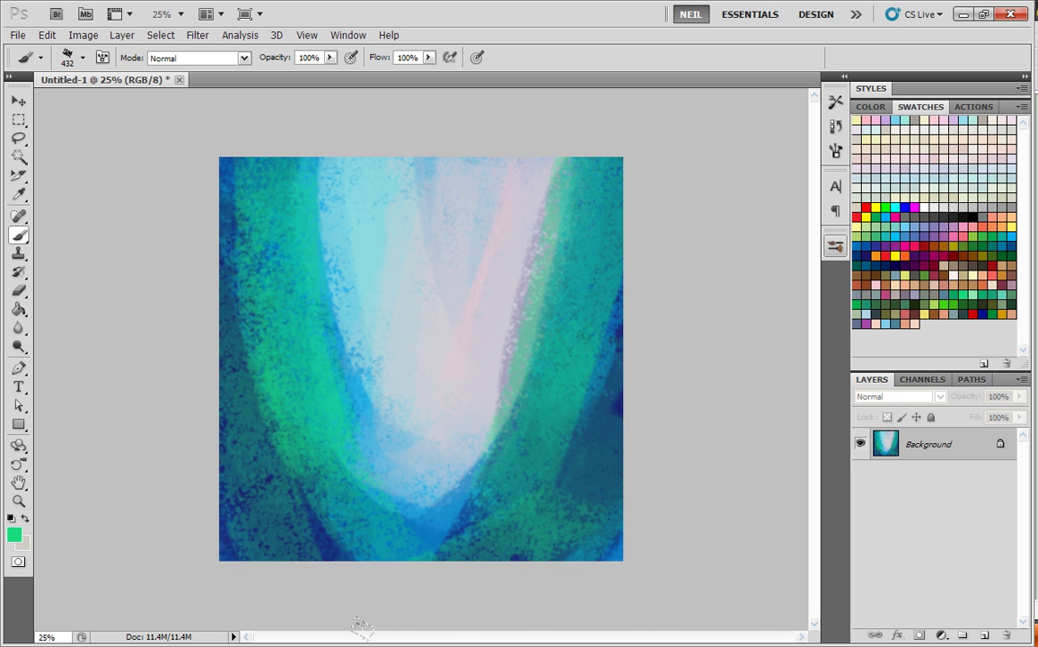
- Deepen the outer sides and lower corners of the canvas with dark green and dark purple strokes
click(914, 304)
mouse_move(297, 530)
mouse_down()
mouse_move(185, 336)
mouse_move(235, 538)
mouse_up()
mouse_move(512, 550)
mouse_down()
mouse_move(533, 528)
mouse_move(506, 594)
mouse_up()
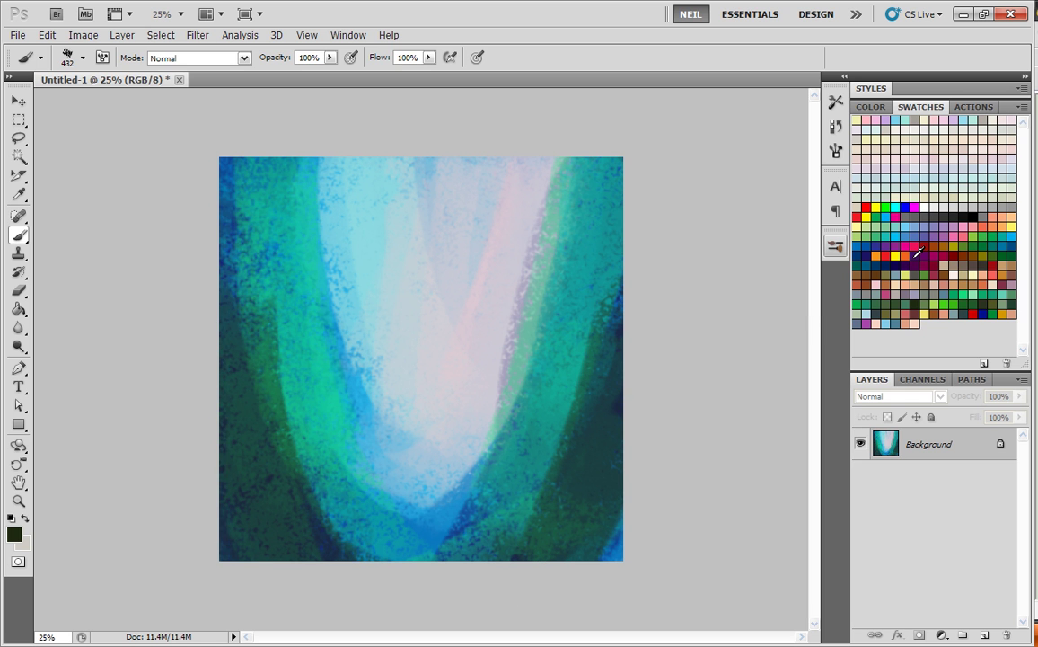
drag(364, 543, 238, 269)
drag(593, 360, 505, 626)
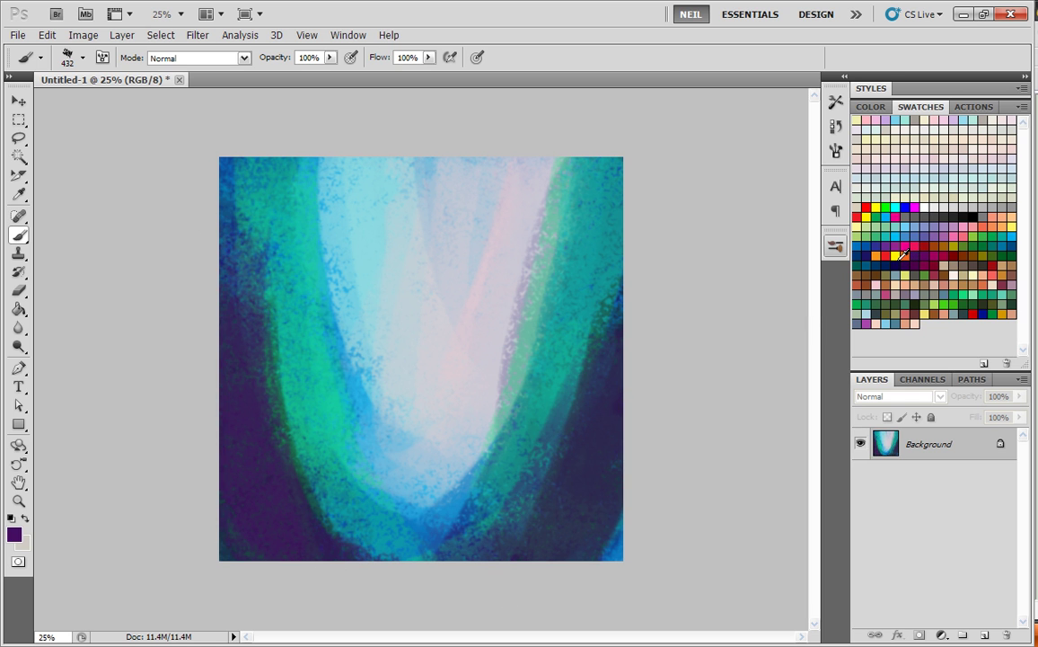
- Rework the bands flanking the light shape with blue, indigo and teal tones sampled from the canvas
mouse_move(331, 527)
mouse_down()
mouse_move(199, 445)
mouse_move(601, 279)
mouse_move(630, 213)
mouse_move(560, 237)
mouse_move(522, 290)
mouse_up()
alt+click(286, 293)
mouse_move(315, 467)
mouse_down()
mouse_move(224, 154)
mouse_move(361, 459)
mouse_up()
alt+click(234, 188)
mouse_move(233, 188)
mouse_down()
mouse_move(348, 517)
mouse_move(373, 485)
mouse_up()
alt+click(293, 294)
mouse_move(359, 422)
mouse_down()
mouse_move(232, 185)
mouse_move(287, 467)
mouse_up()
- Paint green bands down both sides of the light shape and blend the inner left edge with sampled teal
drag(216, 182, 431, 548)
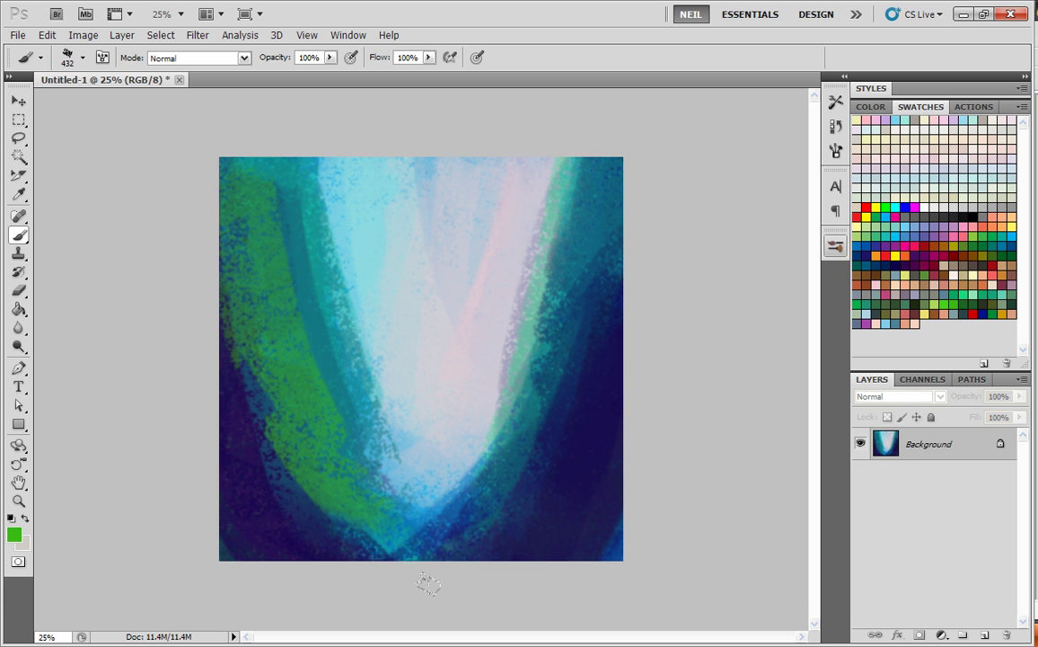
mouse_move(603, 170)
mouse_down()
mouse_move(559, 342)
mouse_move(471, 584)
mouse_up()
drag(239, 240, 297, 485)
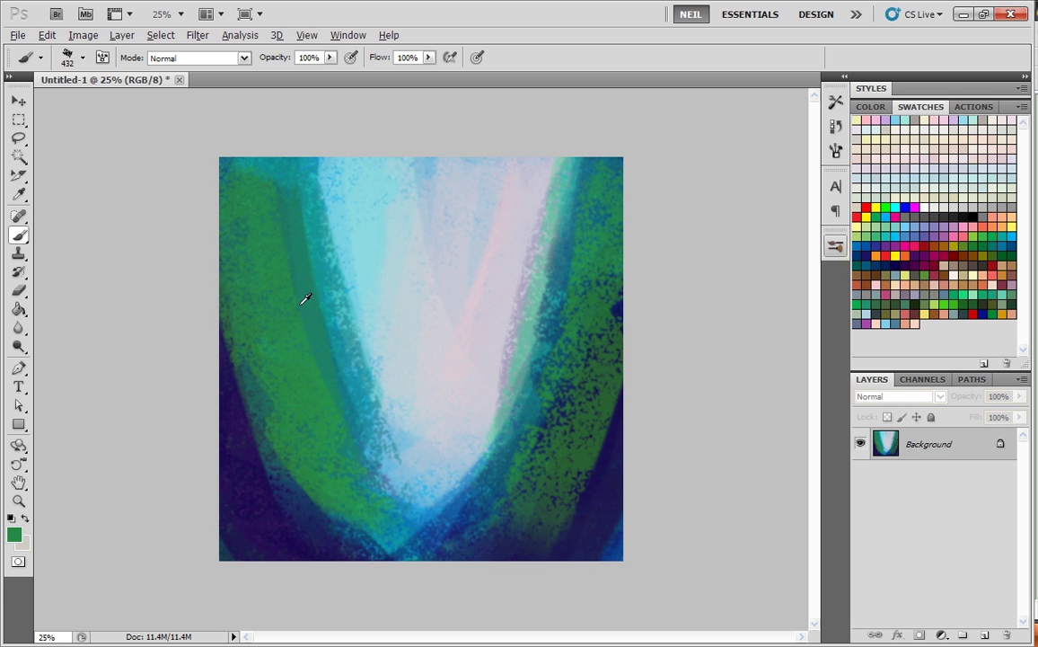
alt+click(331, 303)
drag(319, 171, 388, 476)
- Reduce the brush to 236 px and repaint the left edge of the light shape with sampled pale aqua
right_click(467, 279)
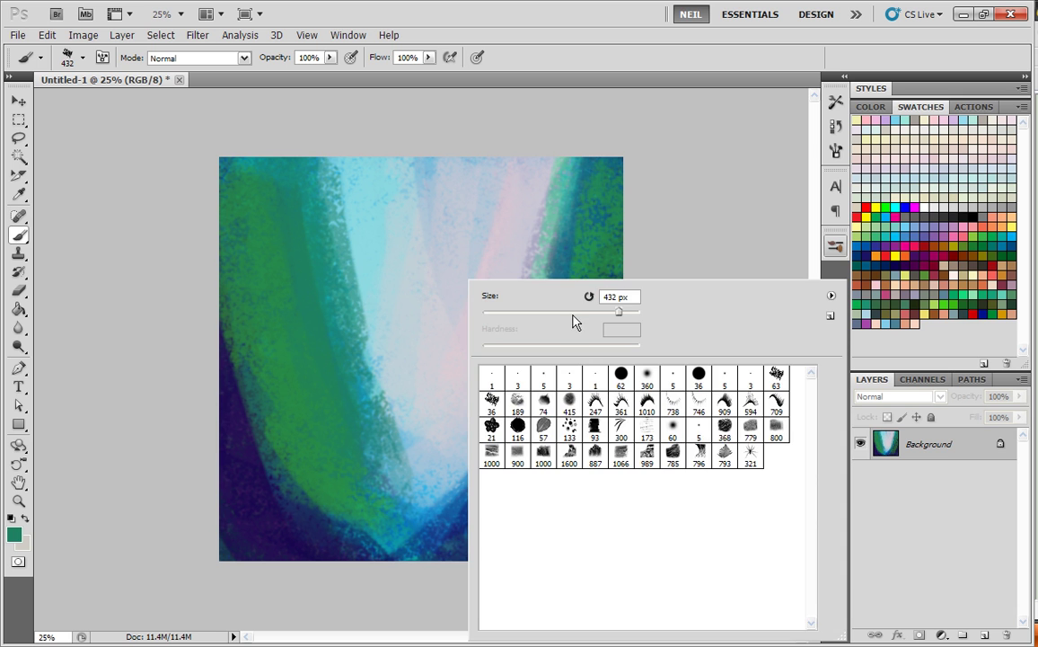
click(602, 313)
mouse_move(325, 189)
mouse_down()
mouse_move(361, 447)
mouse_move(359, 295)
mouse_move(400, 454)
mouse_move(305, 242)
mouse_up()
alt+click(374, 249)
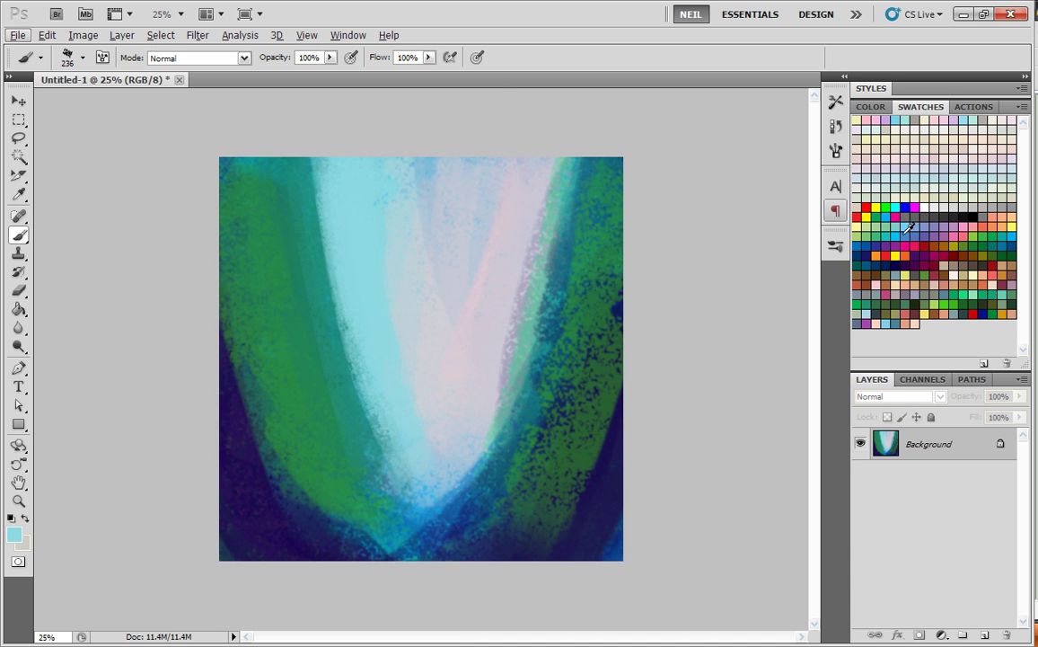
- Streak the light shape with sky blue and sampled pale blue, filling out its lower tip and right edge
click(903, 230)
mouse_move(331, 156)
mouse_down()
mouse_move(395, 451)
mouse_move(341, 293)
mouse_move(358, 184)
mouse_move(404, 376)
mouse_move(456, 262)
mouse_move(419, 126)
mouse_move(488, 167)
mouse_move(516, 262)
mouse_up()
alt+click(451, 155)
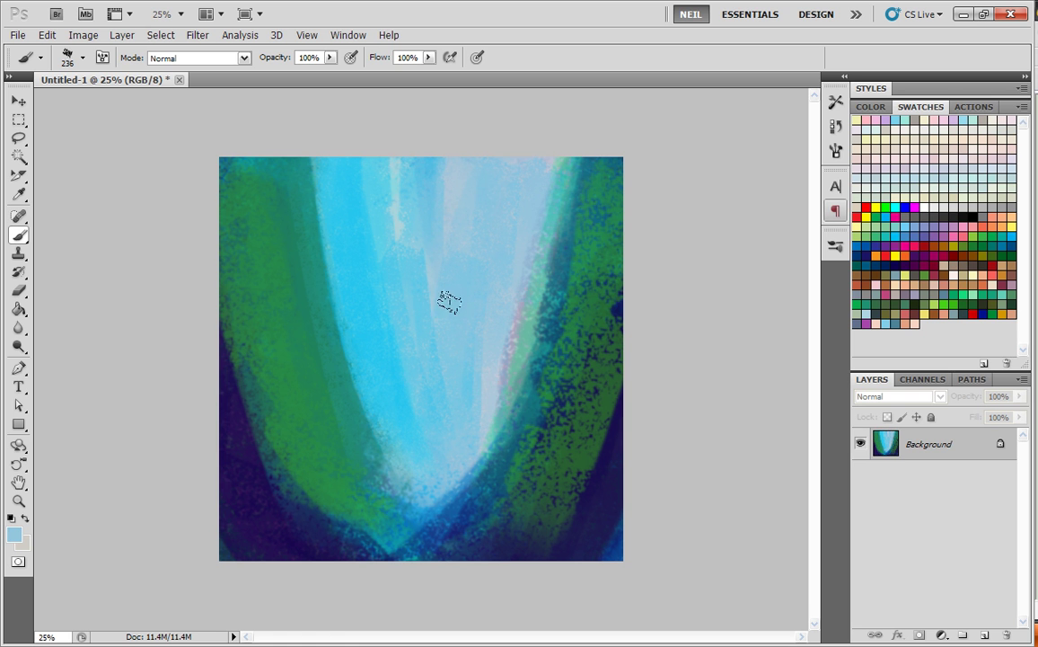
drag(456, 202, 478, 435)
mouse_move(382, 347)
mouse_down()
mouse_move(346, 400)
mouse_move(318, 241)
mouse_move(466, 393)
mouse_up()
mouse_move(556, 137)
mouse_down()
mouse_move(507, 369)
mouse_move(502, 378)
mouse_move(540, 254)
mouse_move(447, 421)
mouse_move(469, 432)
mouse_move(399, 490)
mouse_move(432, 461)
mouse_move(365, 418)
mouse_move(372, 330)
mouse_move(312, 290)
mouse_up()
- Reduce the brush to 147 px and smooth the teal-green band left of the light shape
drag(275, 168, 311, 241)
right_click(321, 220)
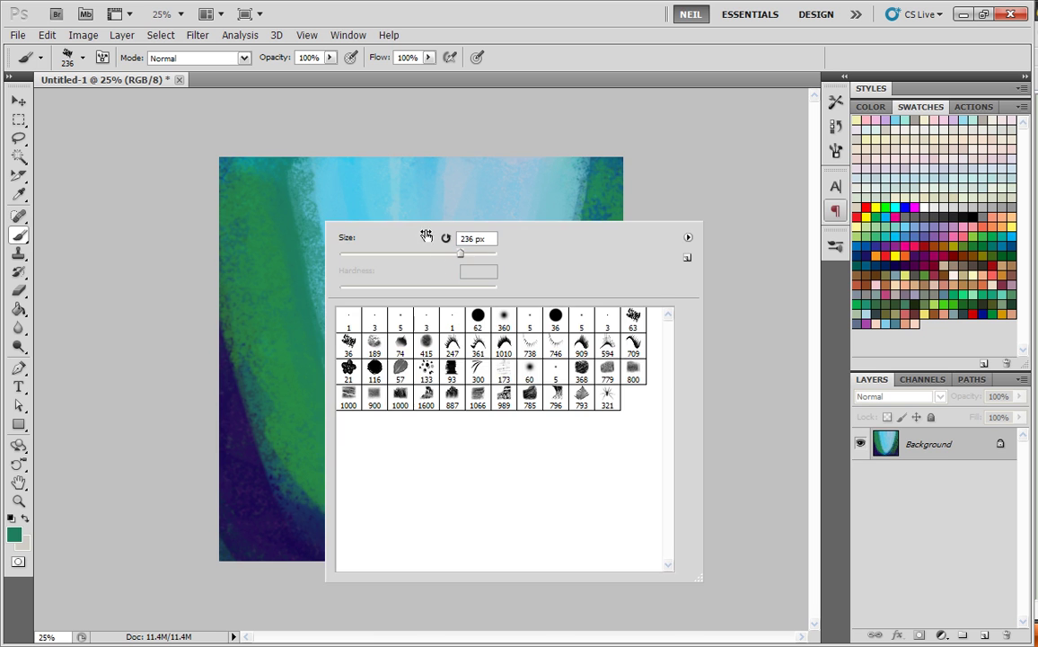
click(433, 251)
click(277, 148)
drag(277, 148, 301, 337)
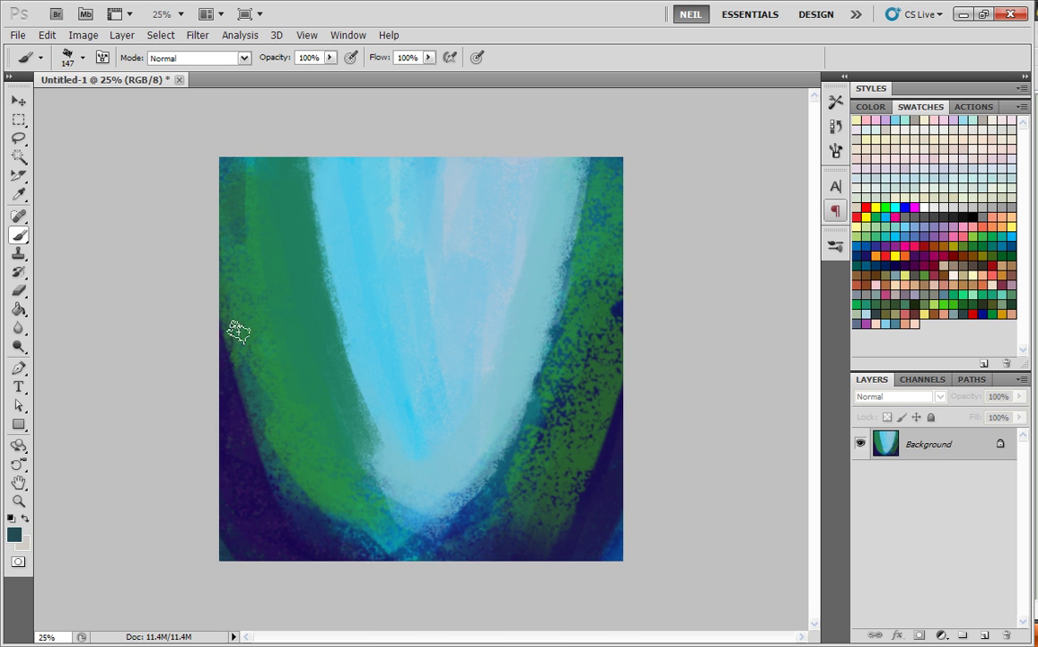
- Tighten the left green band, using dark tones on its outer edge and sampled cyan and green along its inner edge
mouse_move(252, 483)
mouse_down()
mouse_move(257, 403)
mouse_move(231, 271)
mouse_up()
alt+click(251, 169)
mouse_move(307, 258)
mouse_down()
mouse_move(362, 419)
mouse_move(404, 449)
mouse_move(329, 260)
mouse_move(408, 434)
mouse_move(362, 382)
mouse_move(318, 251)
mouse_move(378, 385)
mouse_move(308, 245)
mouse_up()
alt+click(416, 424)
alt+click(331, 363)
- Paint a near-black rounded form in the lower-left corner and go over it with dark navy
click(952, 220)
mouse_move(256, 507)
mouse_down()
mouse_move(285, 412)
mouse_move(269, 408)
mouse_move(258, 489)
mouse_up()
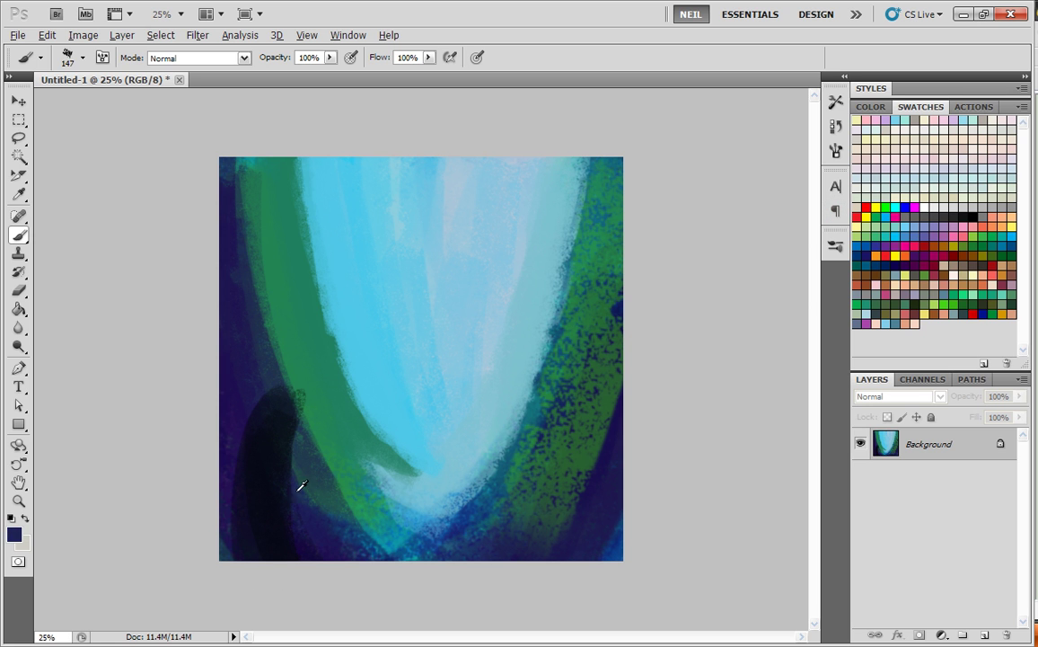
drag(244, 485, 276, 523)
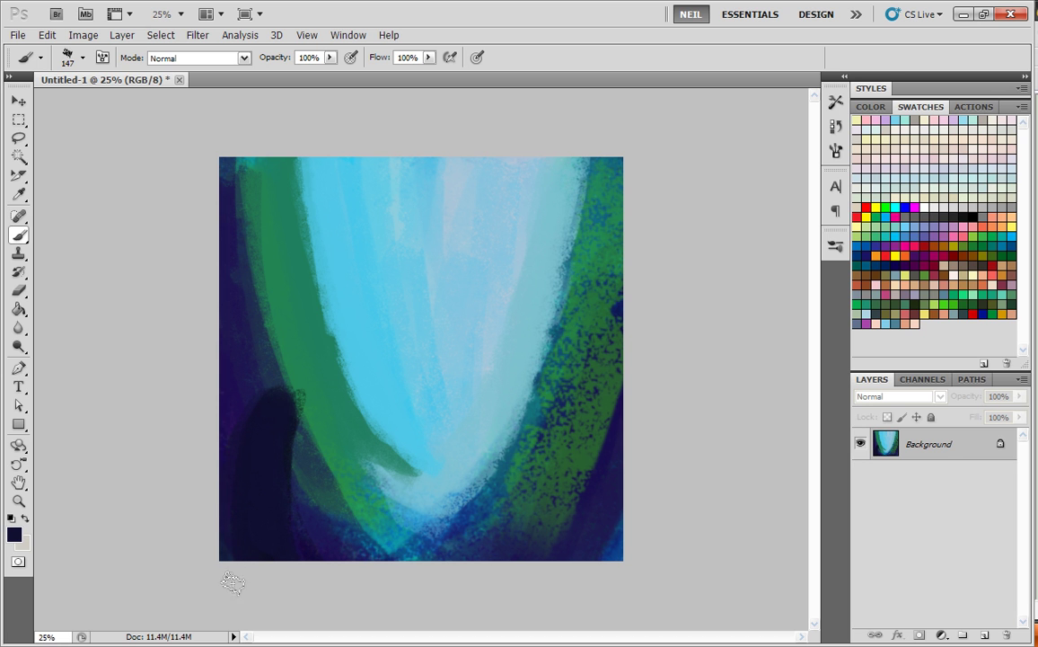
- Clean up the left green band with sampled green and solidify the dark navy area along the left edge
mouse_move(300, 382)
mouse_down()
mouse_move(286, 406)
mouse_move(305, 417)
mouse_move(320, 461)
mouse_move(283, 389)
mouse_move(330, 470)
mouse_move(308, 369)
mouse_move(278, 346)
mouse_up()
alt+click(318, 303)
mouse_move(329, 418)
mouse_down()
mouse_move(343, 461)
mouse_move(256, 273)
mouse_up()
alt+click(229, 169)
mouse_move(229, 169)
mouse_down()
mouse_move(249, 208)
mouse_move(236, 218)
mouse_move(264, 375)
mouse_up()
- Darken the lower-right side with navy and curve green and navy strokes beneath the light shape's tip
mouse_move(541, 550)
mouse_down()
mouse_move(600, 490)
mouse_move(619, 333)
mouse_move(559, 422)
mouse_move(599, 244)
mouse_up()
alt+click(574, 387)
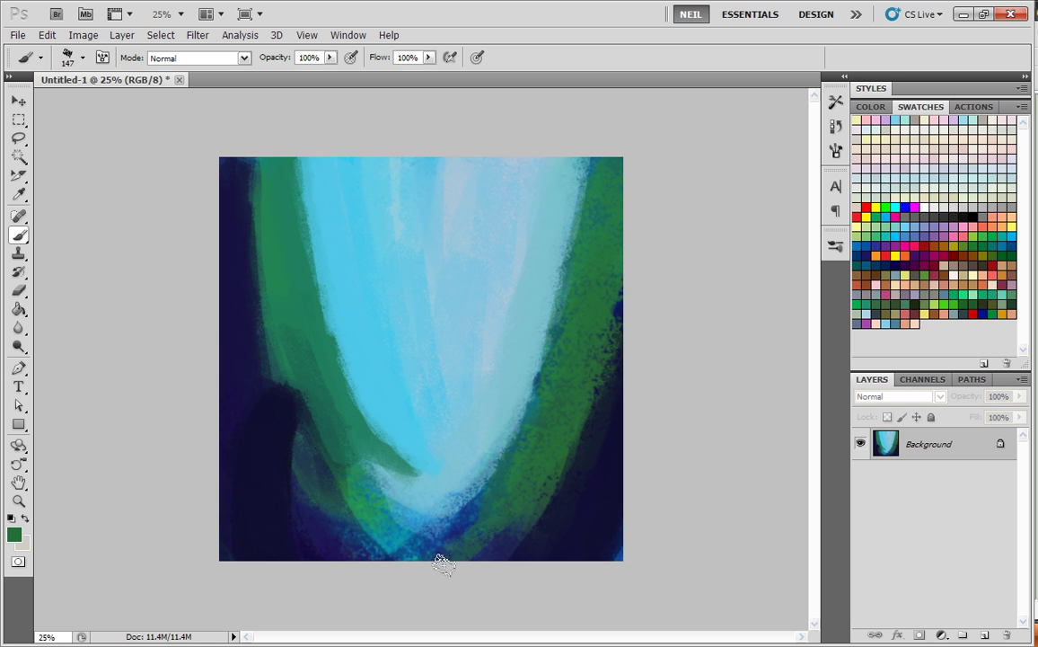
mouse_move(471, 512)
mouse_down()
mouse_move(367, 535)
mouse_move(454, 502)
mouse_up()
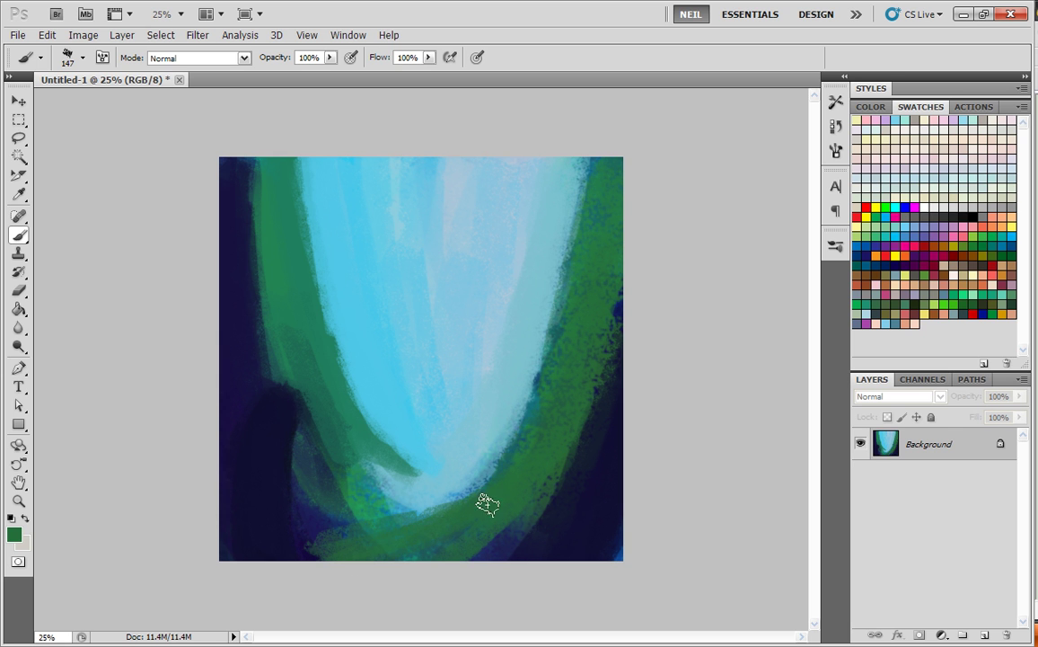
alt+click(318, 511)
mouse_move(334, 536)
mouse_down()
mouse_move(387, 556)
mouse_move(505, 539)
mouse_move(533, 517)
mouse_move(331, 544)
mouse_move(496, 503)
mouse_move(514, 466)
mouse_move(406, 538)
mouse_up()
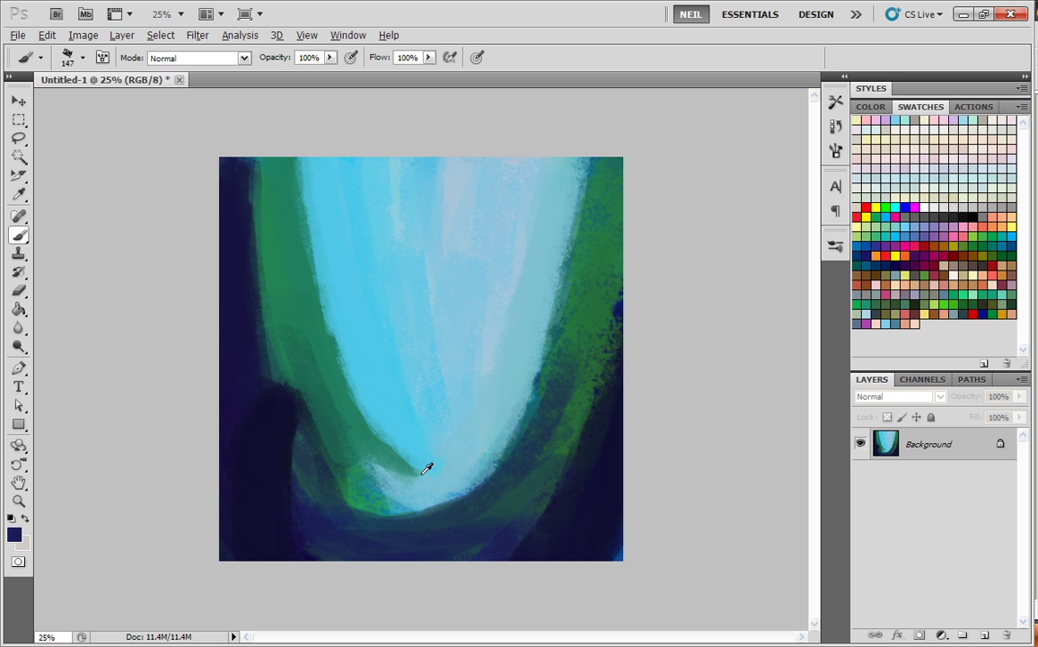
- Refine the green edge around the lower-left tip of the light shape with colours sampled from the canvas
mouse_move(369, 466)
mouse_down()
mouse_move(352, 475)
mouse_move(308, 406)
mouse_move(352, 458)
mouse_move(422, 487)
mouse_move(344, 456)
mouse_move(382, 424)
mouse_up()
alt+click(442, 441)
alt+click(382, 424)
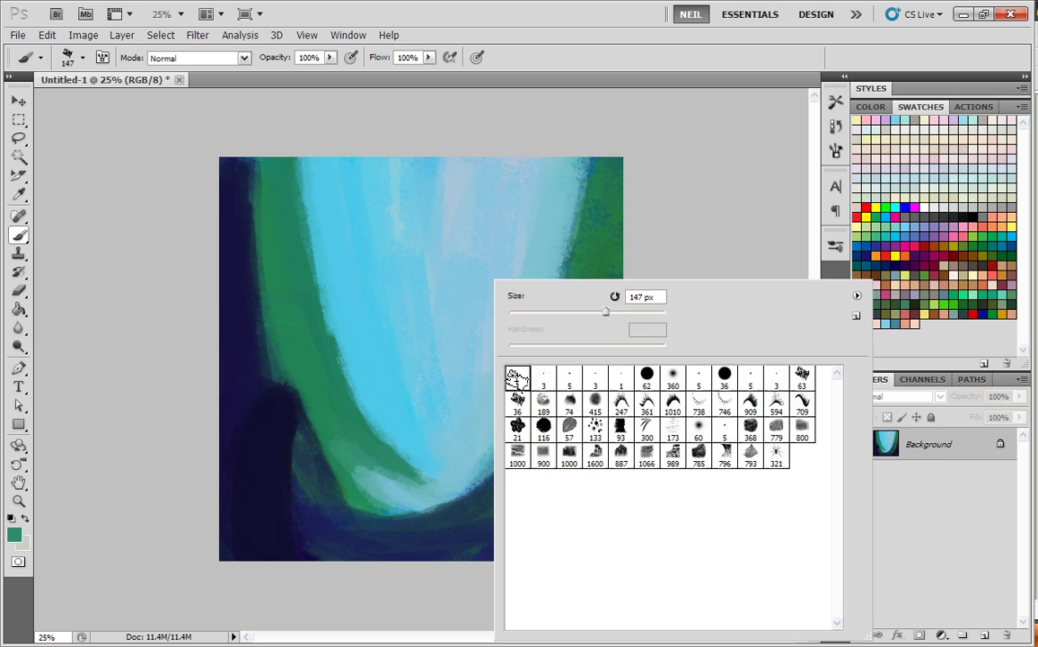
- Switch to the 360 px soft round brush, undo the first soft strokes and airbrush a sampled cyan glow around the light shape's tip
right_click(457, 346)
click(606, 382)
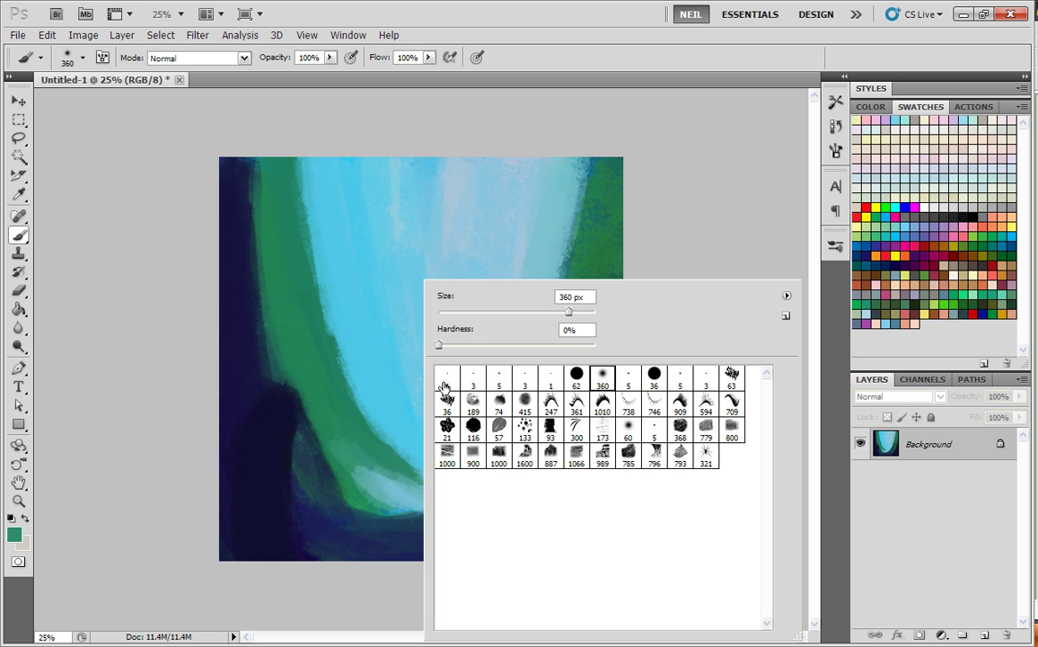
mouse_move(384, 478)
mouse_down()
mouse_move(398, 465)
mouse_move(423, 503)
mouse_move(408, 478)
mouse_move(325, 413)
mouse_move(296, 355)
mouse_up()
key(ctrl+alt+z)
key(ctrl+alt+z)
alt+click(475, 286)
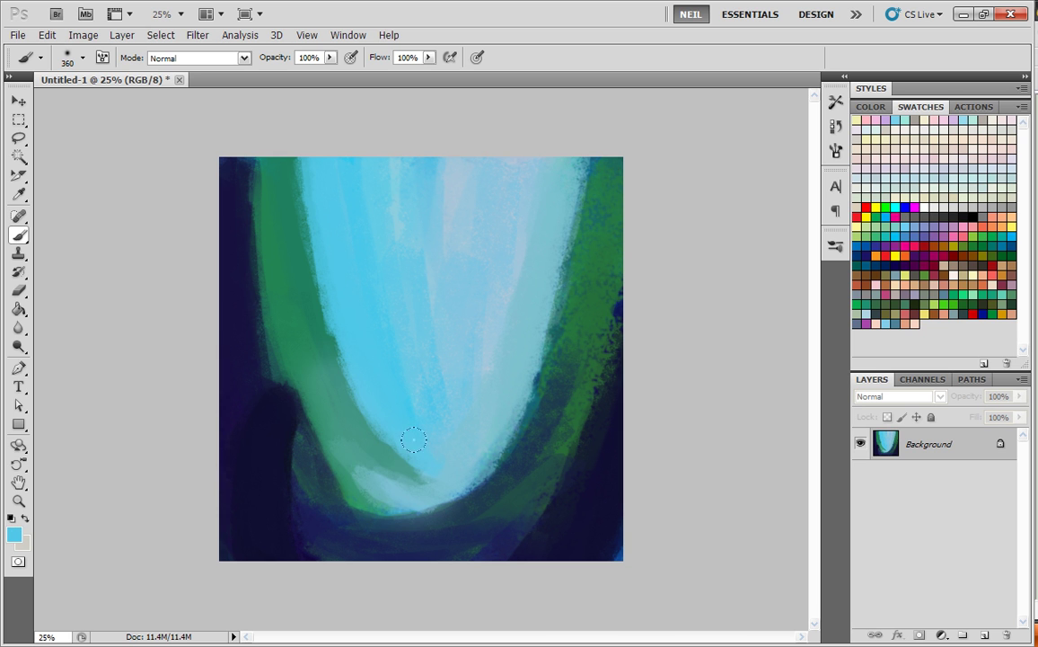
mouse_move(427, 464)
mouse_down()
mouse_move(337, 409)
mouse_move(429, 465)
mouse_up()
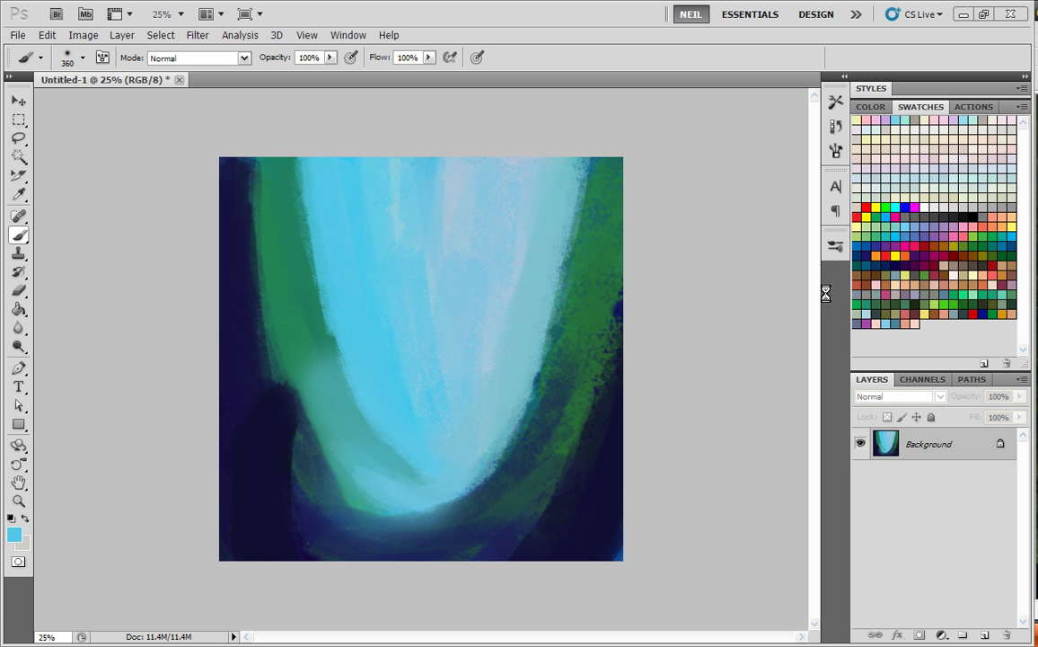
- Paste the copied canyon-and-statues picture as a new layer and stretch it to cover the whole square canvas
click(48, 36)
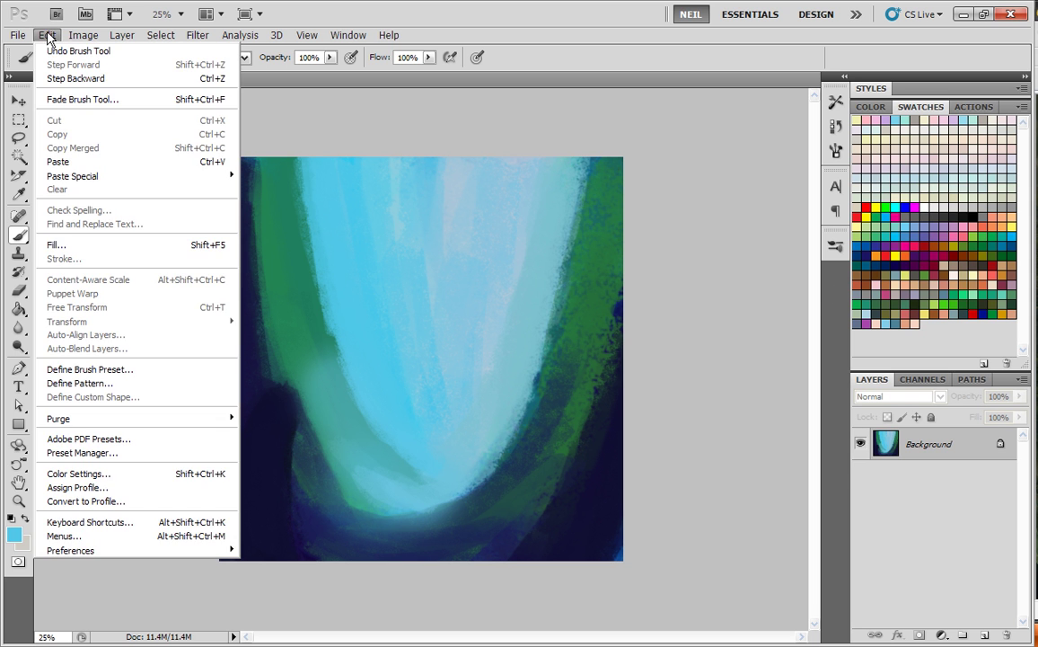
click(68, 145)
click(17, 101)
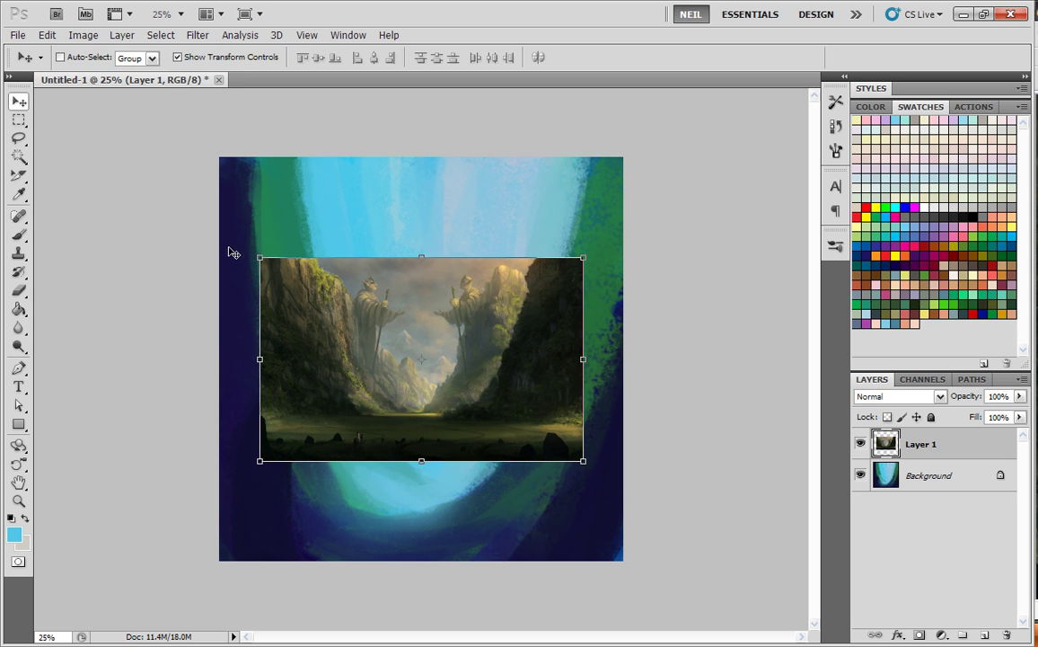
drag(260, 255, 206, 222)
drag(401, 221, 404, 150)
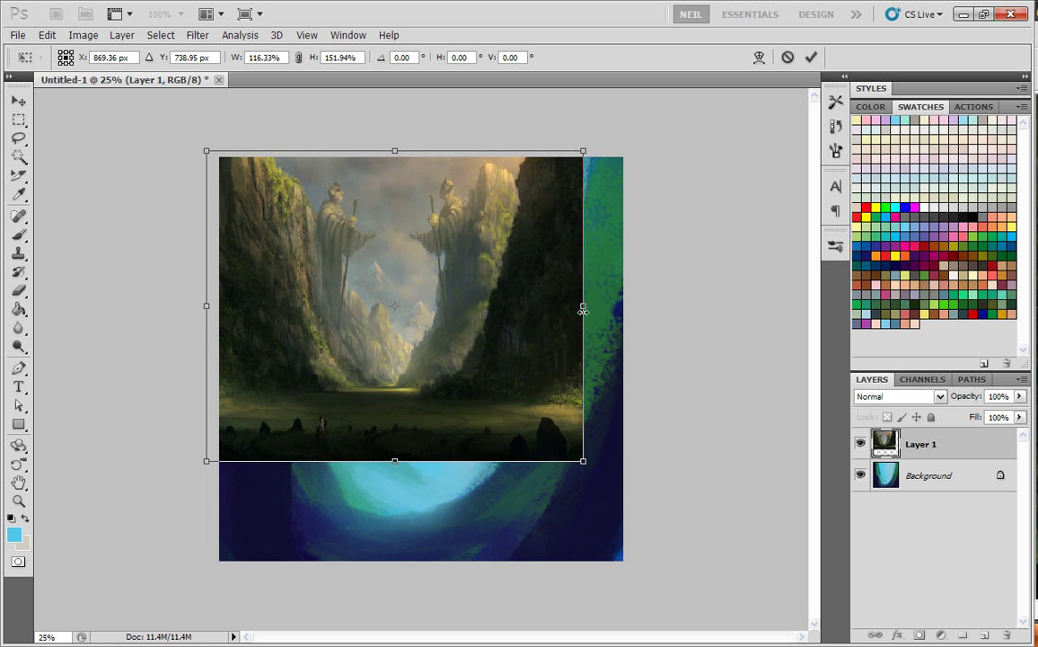
drag(583, 310, 629, 307)
drag(418, 456, 435, 575)
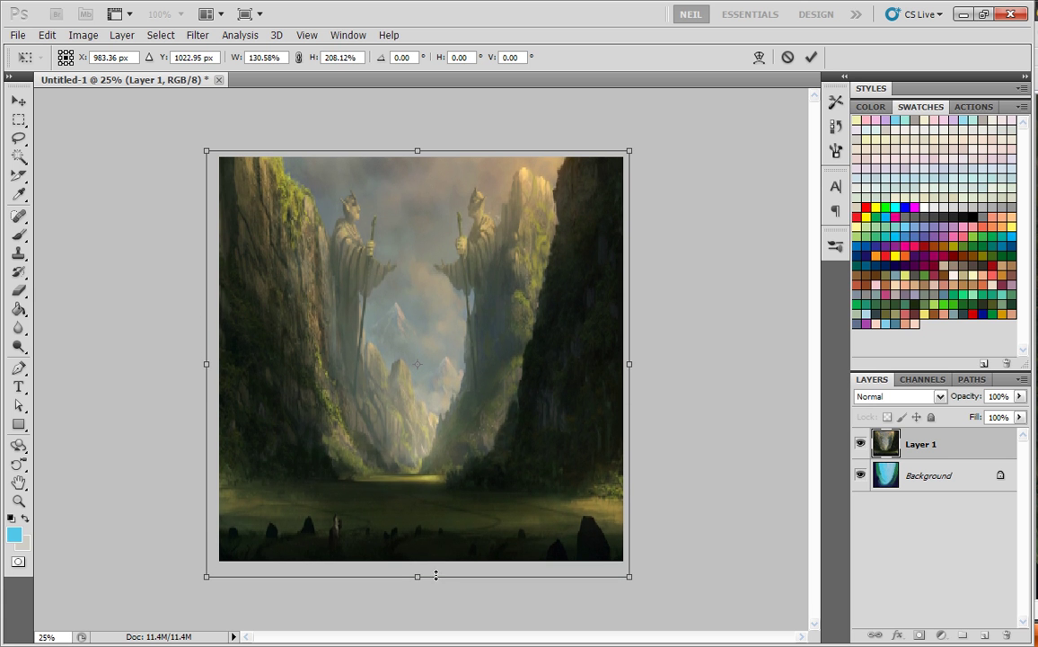
click(812, 57)
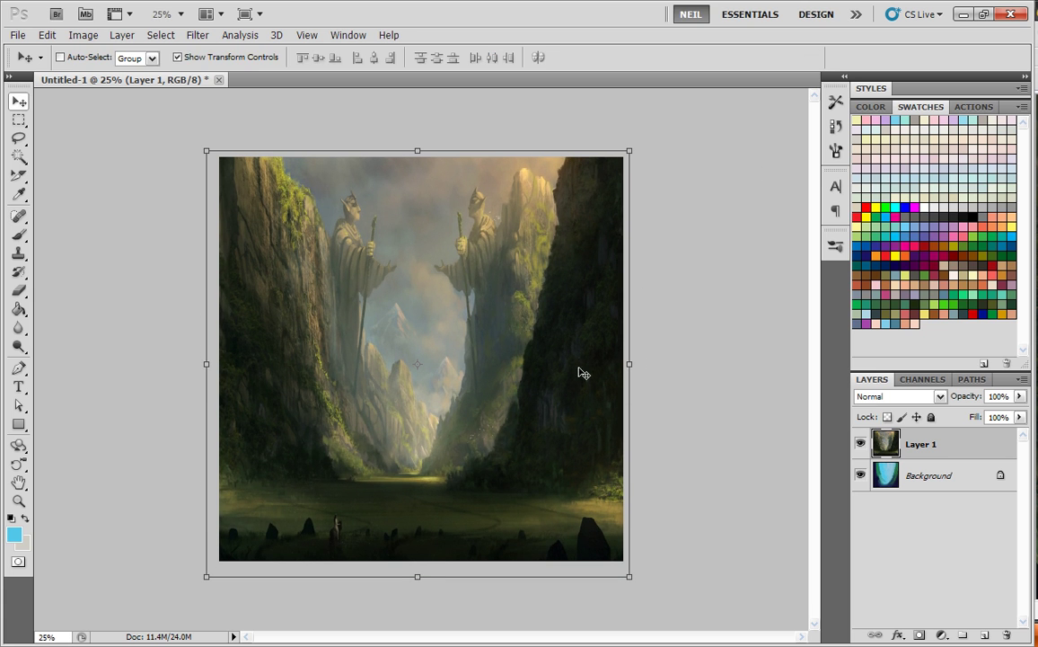
- Set the pasted picture's layer to Overlay blending and merge it down into the background
click(938, 400)
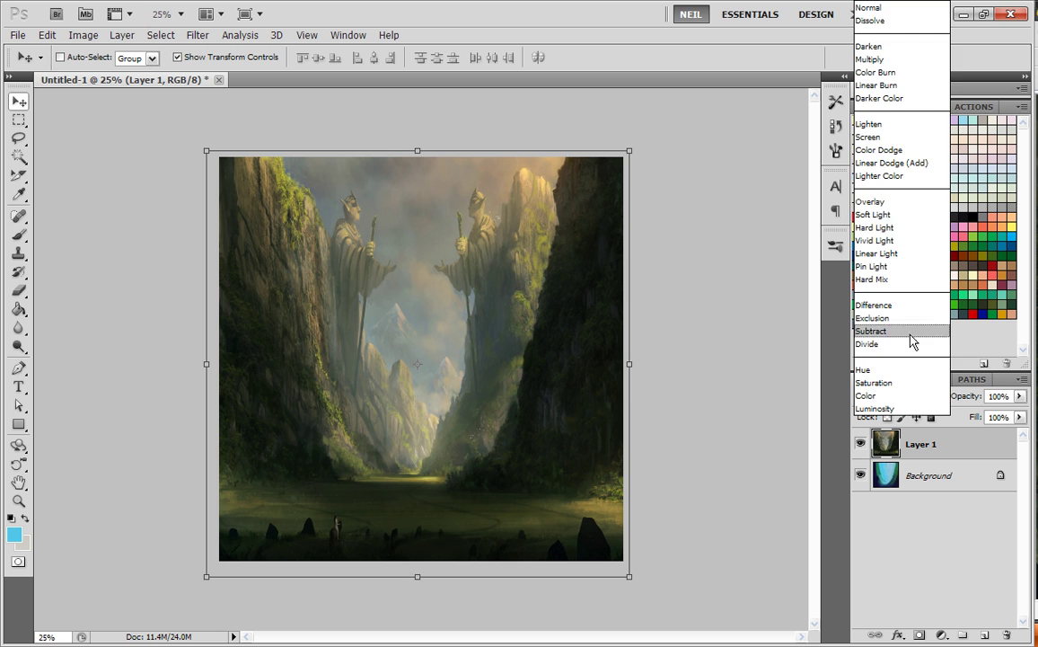
click(867, 200)
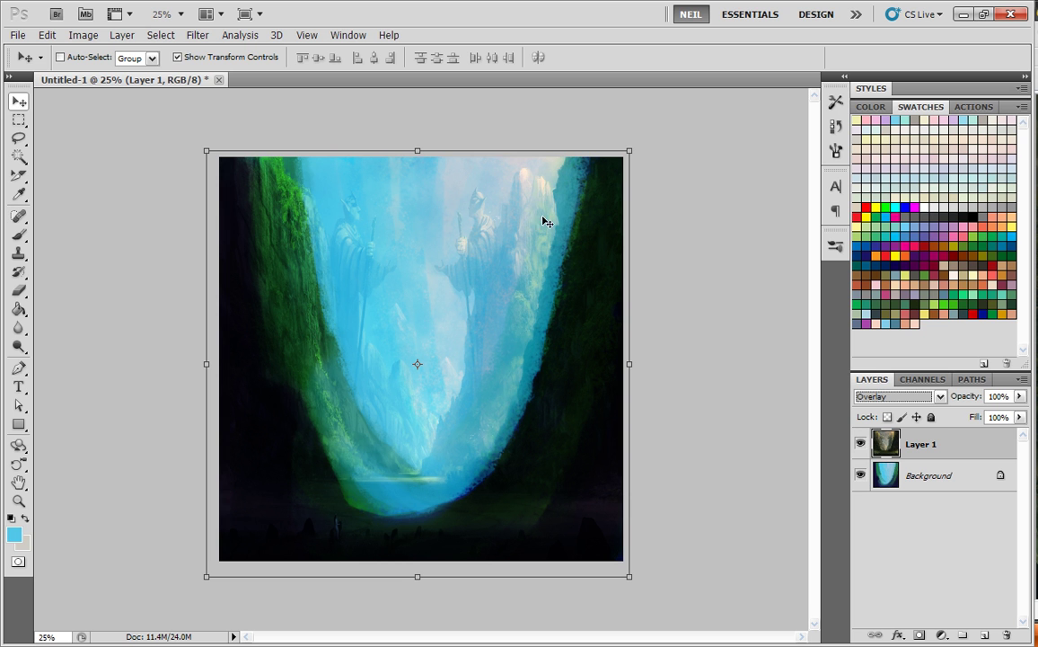
click(1021, 379)
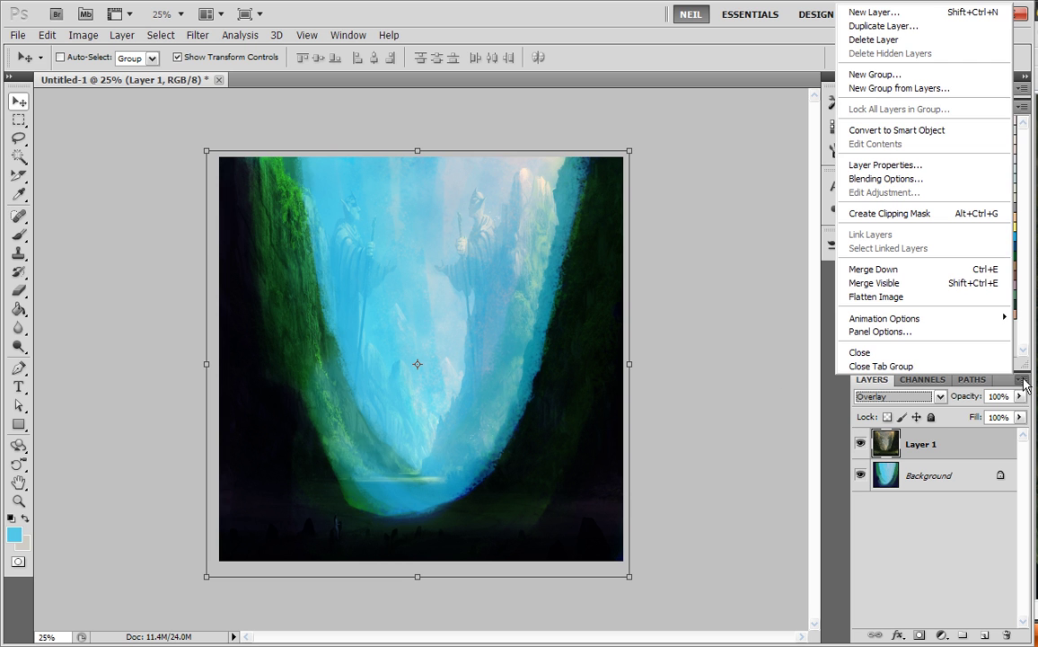
click(873, 270)
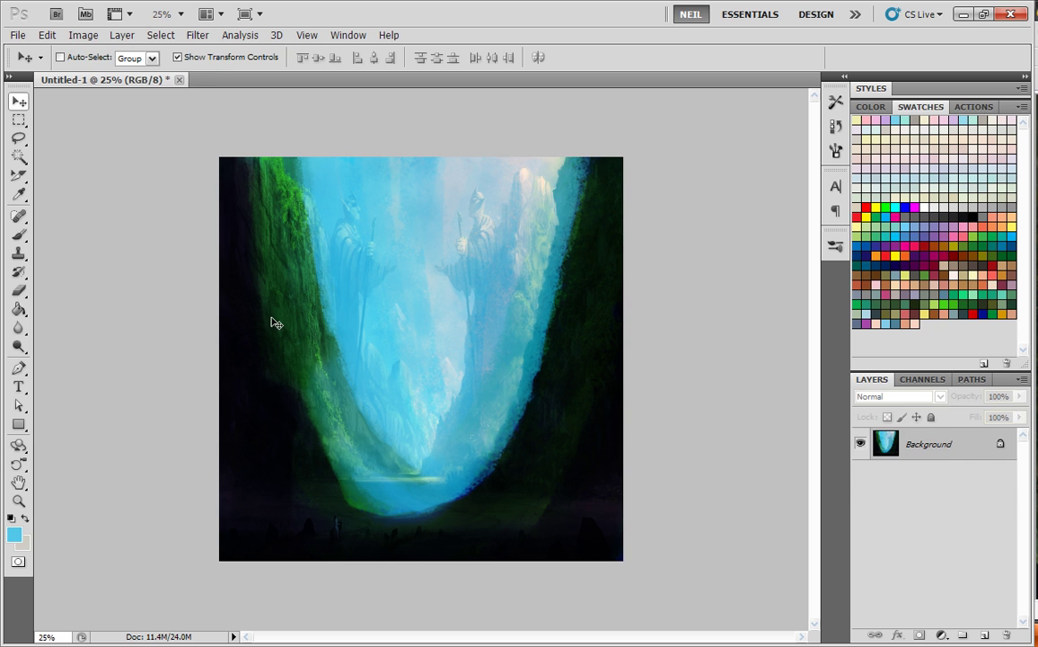
- Paint over the statues and pale cliffs inside the light shape with sampled light blues, using the 360 px soft round brush
click(19, 235)
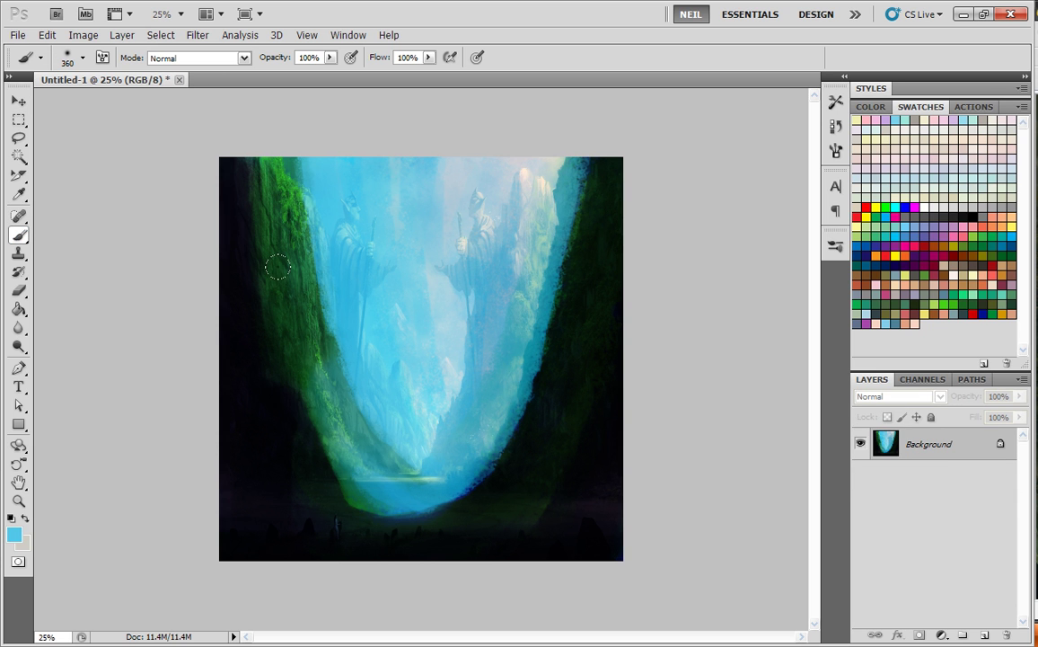
mouse_move(359, 166)
mouse_down()
mouse_move(327, 269)
mouse_move(366, 186)
mouse_up()
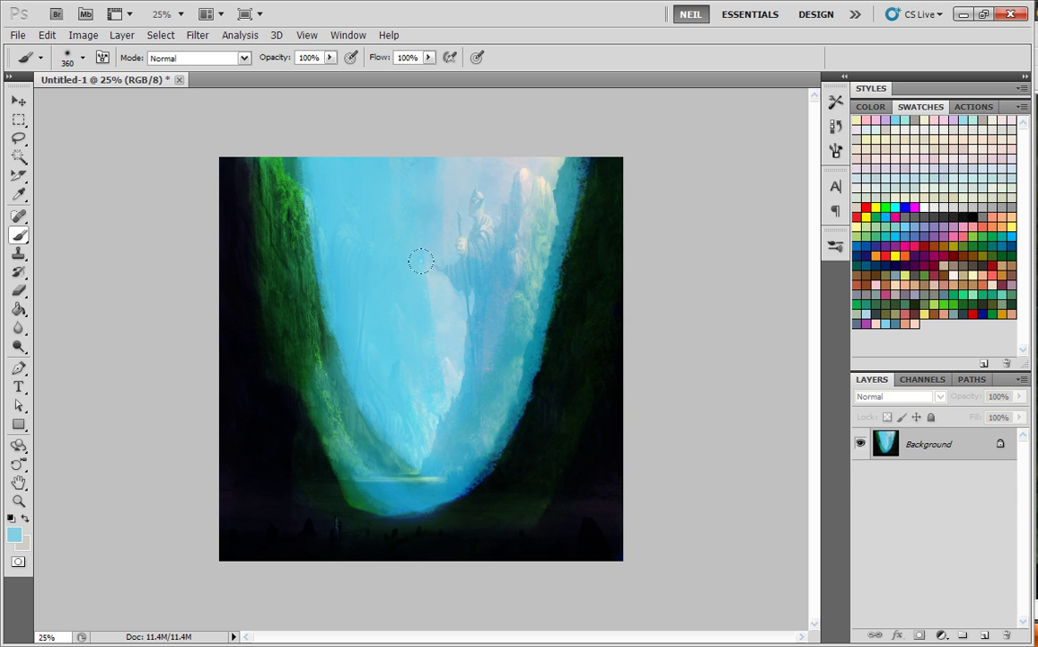
mouse_move(425, 343)
mouse_down()
mouse_move(421, 314)
mouse_move(462, 197)
mouse_move(463, 239)
mouse_move(497, 224)
mouse_up()
alt+click(559, 243)
mouse_move(559, 243)
mouse_down()
mouse_move(501, 270)
mouse_move(419, 433)
mouse_move(428, 333)
mouse_move(428, 366)
mouse_move(461, 250)
mouse_move(418, 429)
mouse_move(444, 380)
mouse_move(381, 353)
mouse_move(371, 258)
mouse_up()
- Switch to the textured 36 brush at 83 px and redefine the light shape's right and lower edges with sampled colours
right_click(592, 279)
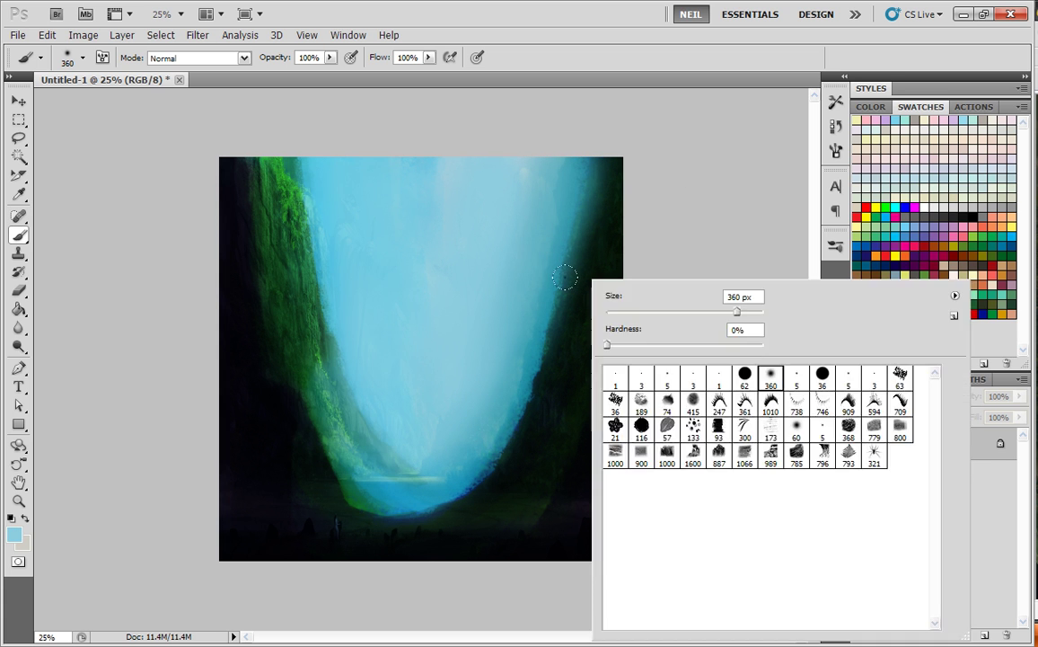
click(625, 402)
drag(638, 314, 671, 307)
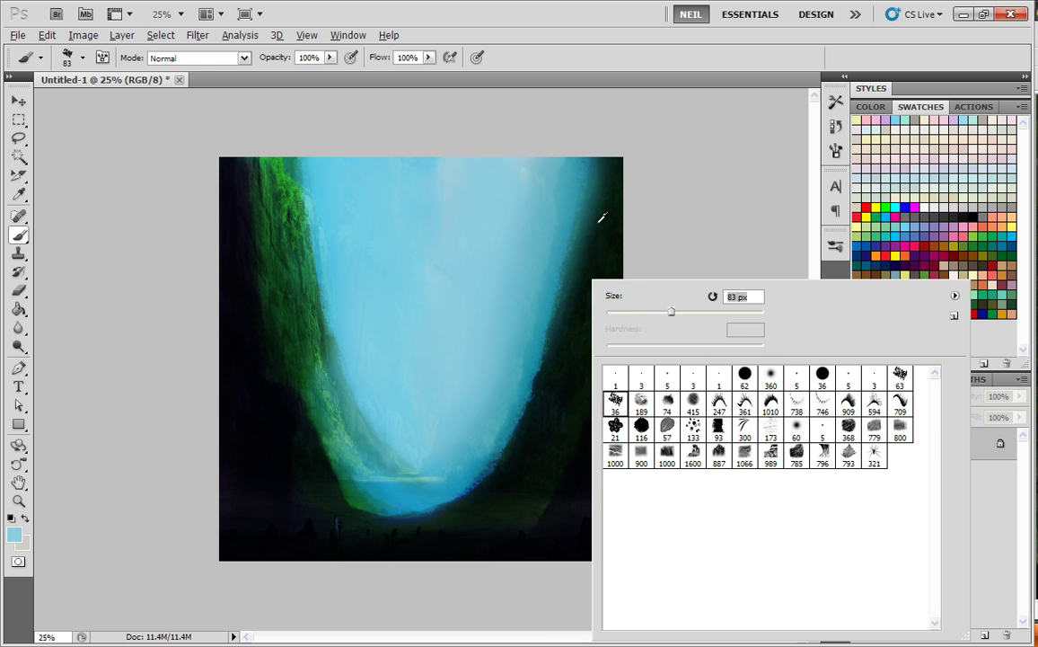
click(650, 222)
alt+click(601, 224)
mouse_move(602, 217)
mouse_down()
mouse_move(600, 157)
mouse_move(546, 385)
mouse_move(556, 341)
mouse_move(554, 380)
mouse_move(515, 460)
mouse_move(517, 400)
mouse_move(576, 210)
mouse_move(528, 411)
mouse_move(471, 487)
mouse_move(414, 480)
mouse_move(369, 441)
mouse_move(307, 274)
mouse_up()
alt+click(514, 401)
alt+click(384, 453)
- Repaint the green band along the light shape's left edge with greens and dark tones sampled from the canvas
alt+click(333, 353)
drag(333, 353, 303, 171)
alt+click(295, 255)
mouse_move(295, 255)
mouse_down()
mouse_move(289, 213)
mouse_move(264, 239)
mouse_move(313, 423)
mouse_up()
alt+click(237, 275)
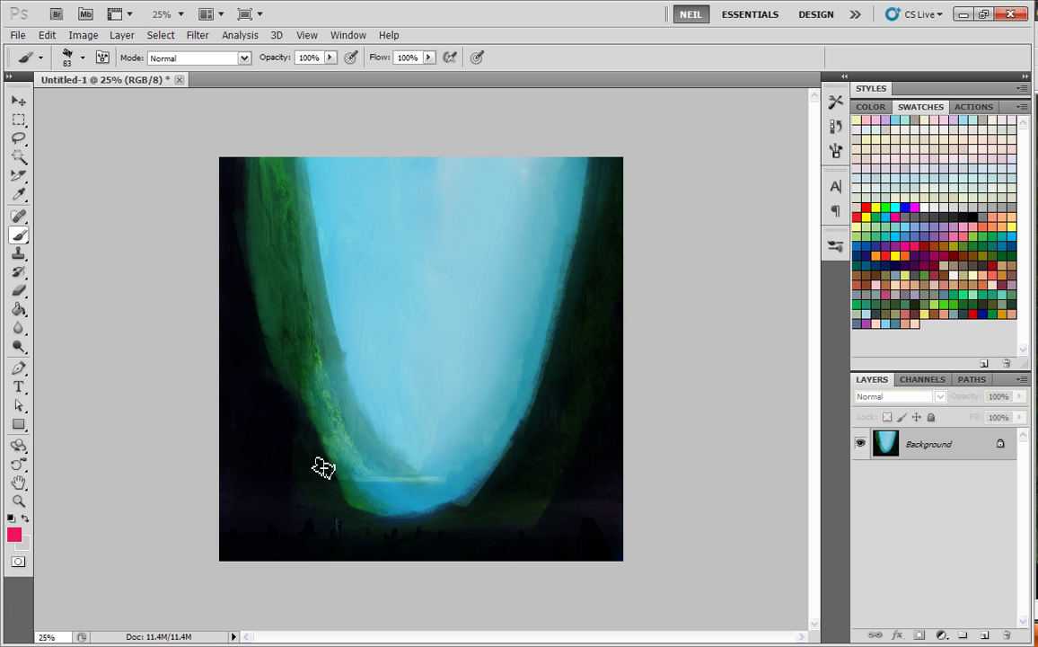
- Block in a solid pink oval left of the light shape's tip and extend a few pink strokes beneath it
mouse_move(308, 485)
mouse_down()
mouse_move(306, 516)
mouse_move(317, 417)
mouse_move(315, 520)
mouse_move(315, 428)
mouse_move(328, 471)
mouse_move(306, 467)
mouse_move(320, 520)
mouse_up()
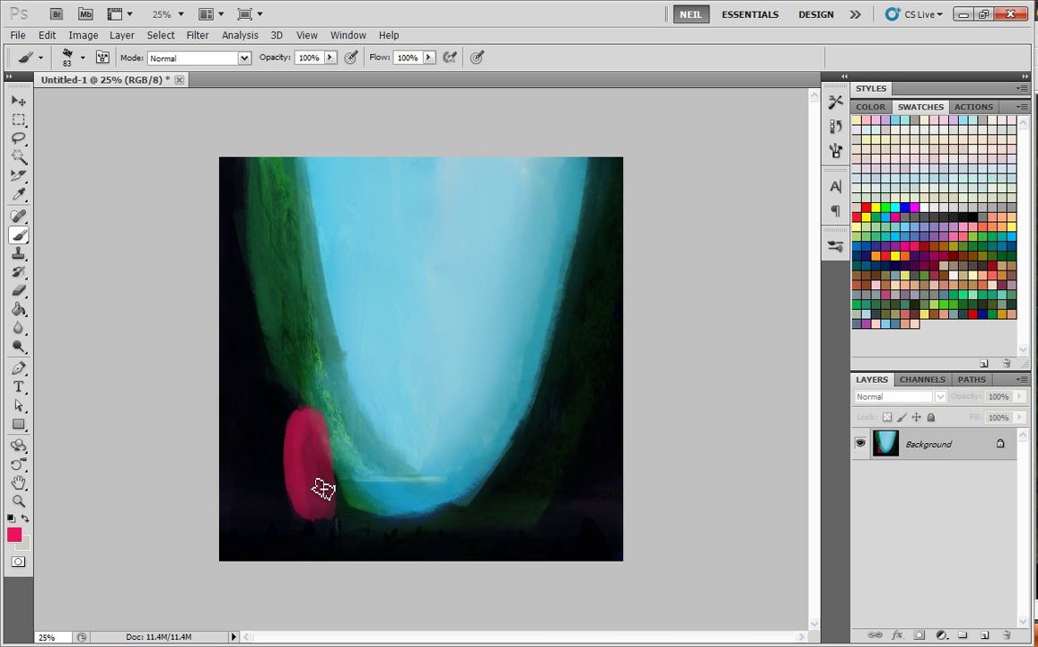
mouse_move(317, 434)
mouse_down()
mouse_move(321, 461)
mouse_move(299, 482)
mouse_move(336, 522)
mouse_move(323, 445)
mouse_move(339, 507)
mouse_up()
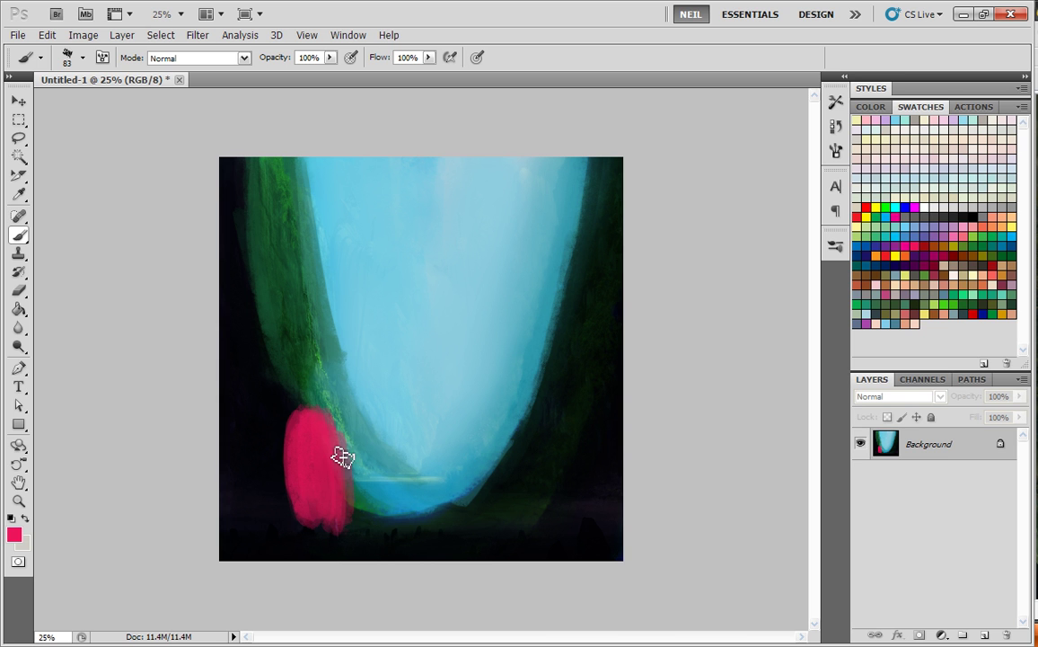
mouse_move(332, 438)
mouse_down()
mouse_move(343, 507)
mouse_move(338, 469)
mouse_move(368, 477)
mouse_up()
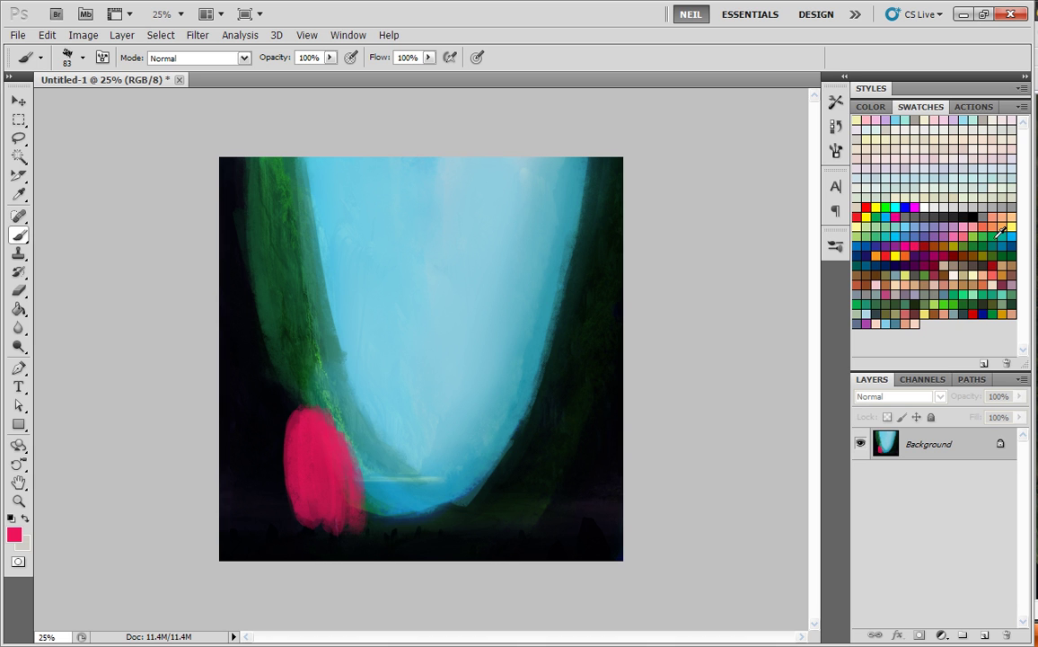
mouse_move(341, 482)
mouse_down()
mouse_move(368, 539)
mouse_move(378, 513)
mouse_move(396, 529)
mouse_move(376, 533)
mouse_move(415, 528)
mouse_up()
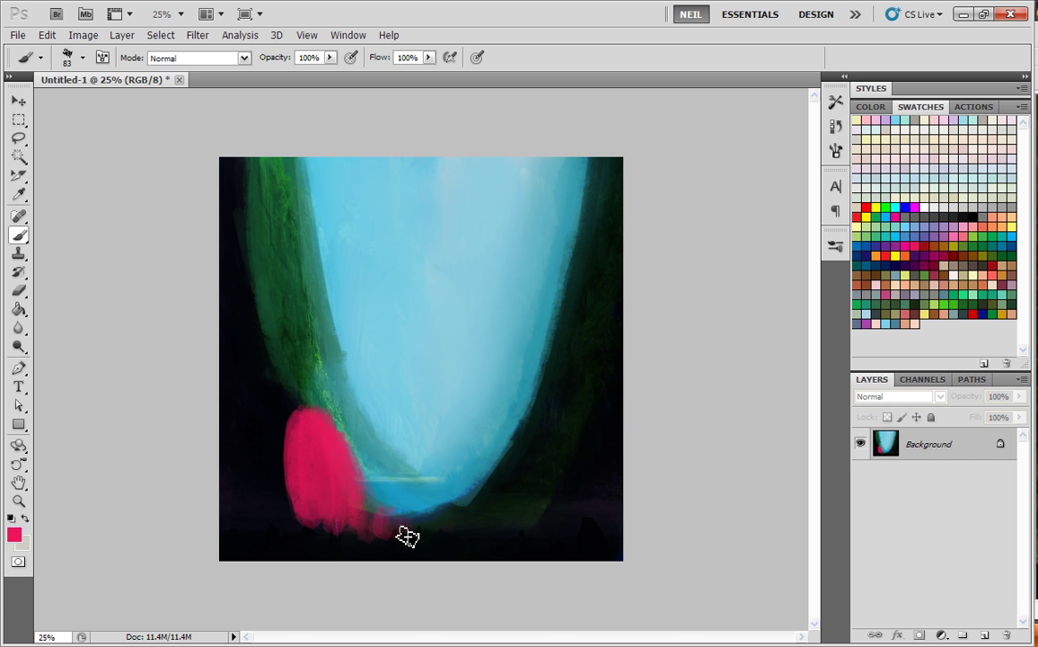
- Reduce the textured brush to 44 px and scatter thin pink strokes and dabs beneath and right of the light shape's tip
right_click(485, 424)
click(537, 313)
drag(393, 519, 476, 514)
mouse_move(539, 523)
mouse_down()
mouse_move(483, 527)
mouse_move(495, 533)
mouse_move(415, 526)
mouse_up()
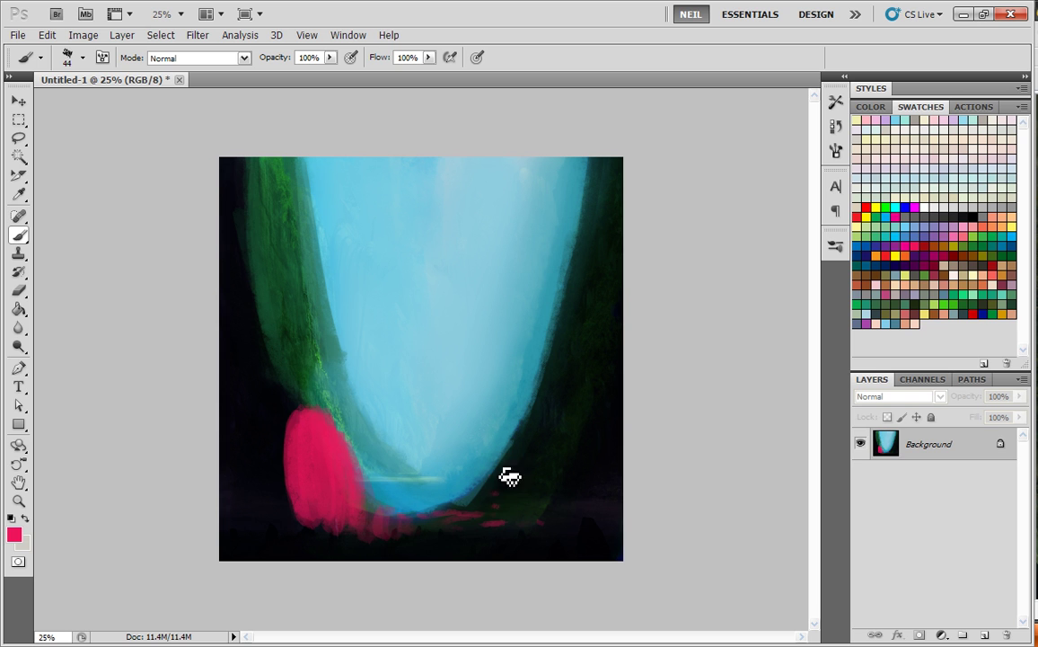
drag(395, 537, 362, 522)
drag(449, 535, 368, 515)
drag(447, 539, 384, 537)
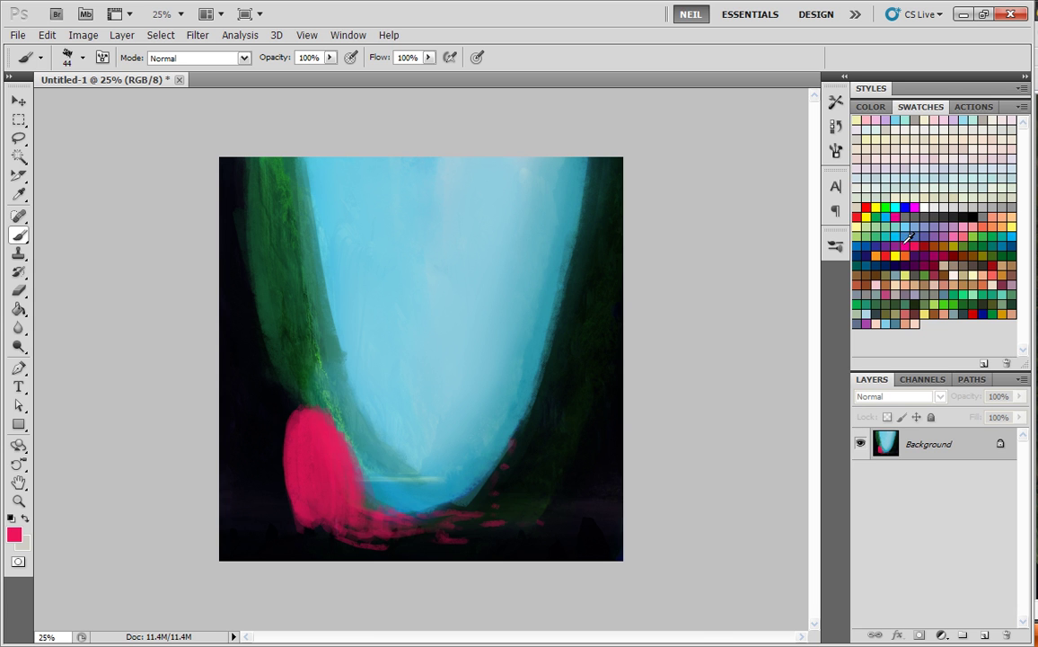
- Paint bright yellow over the pink oval with the textured brush at 95 px, blending to orange on its right side
right_click(327, 455)
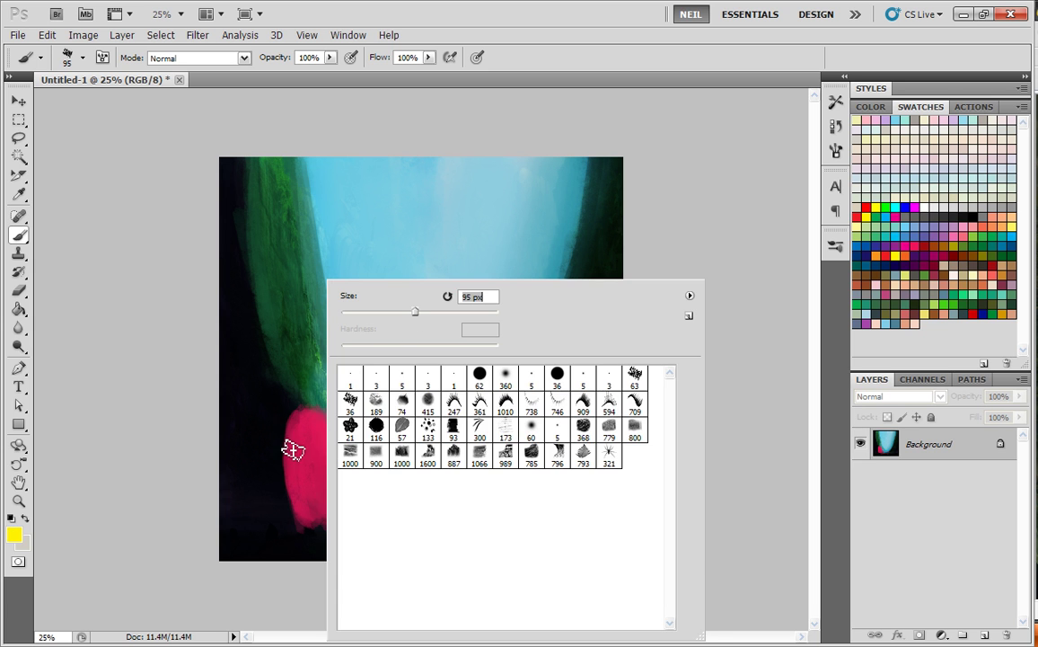
key(Return)
mouse_move(301, 498)
mouse_down()
mouse_move(296, 431)
mouse_move(312, 466)
mouse_move(298, 427)
mouse_move(307, 455)
mouse_move(293, 432)
mouse_move(290, 504)
mouse_move(301, 532)
mouse_move(316, 464)
mouse_move(323, 495)
mouse_move(322, 449)
mouse_move(333, 496)
mouse_move(346, 458)
mouse_up()
- Break up the pink streaks beneath the light shape with 62 px yellow, orange and sampled dark strokes
right_click(509, 352)
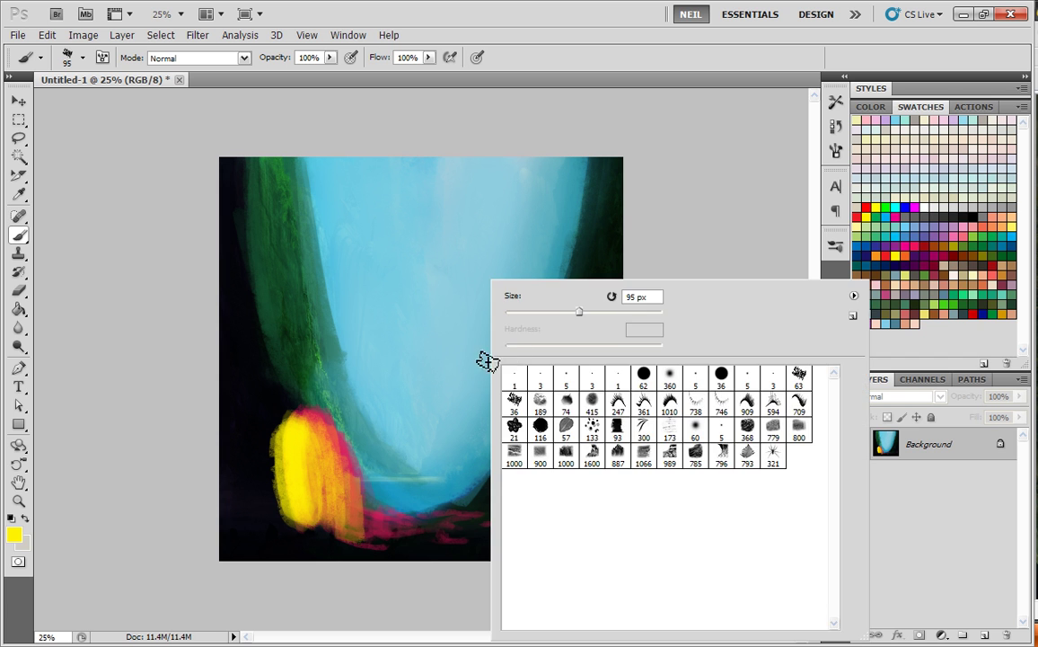
mouse_move(377, 523)
mouse_down()
mouse_move(349, 528)
mouse_move(365, 512)
mouse_move(376, 534)
mouse_move(424, 526)
mouse_move(435, 540)
mouse_move(475, 543)
mouse_up()
alt+click(479, 523)
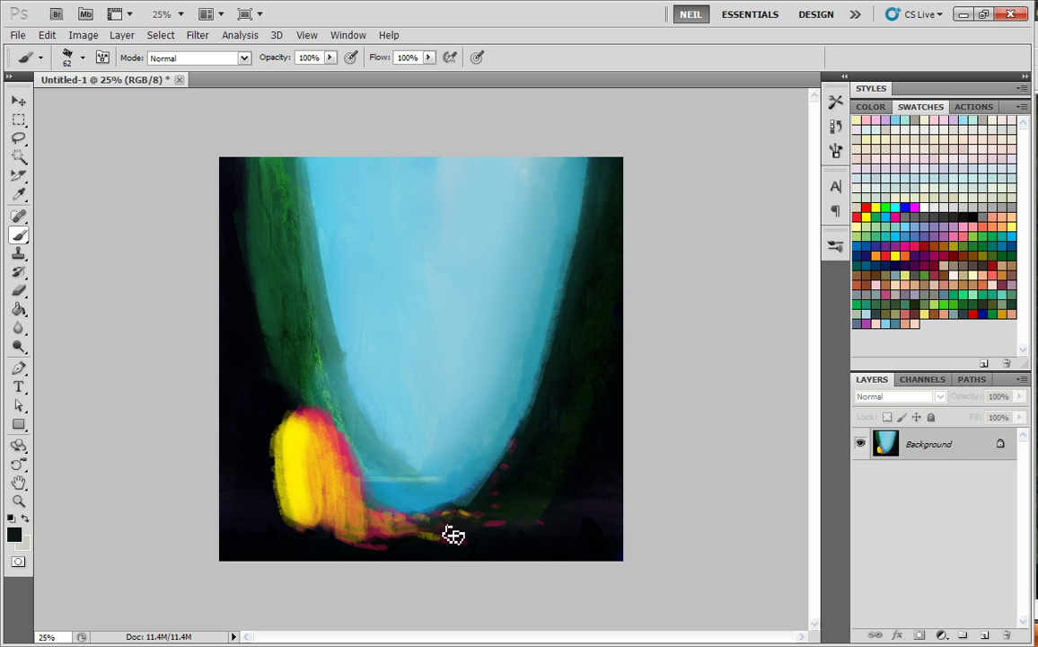
mouse_move(446, 532)
mouse_down()
mouse_move(428, 549)
mouse_move(387, 541)
mouse_up()
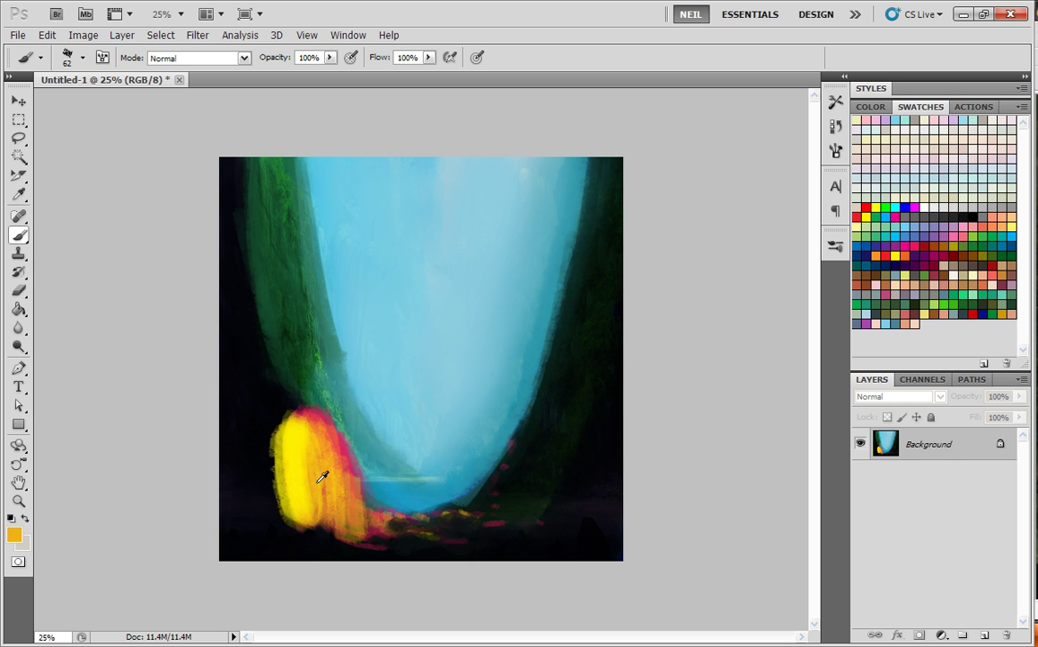
click(493, 522)
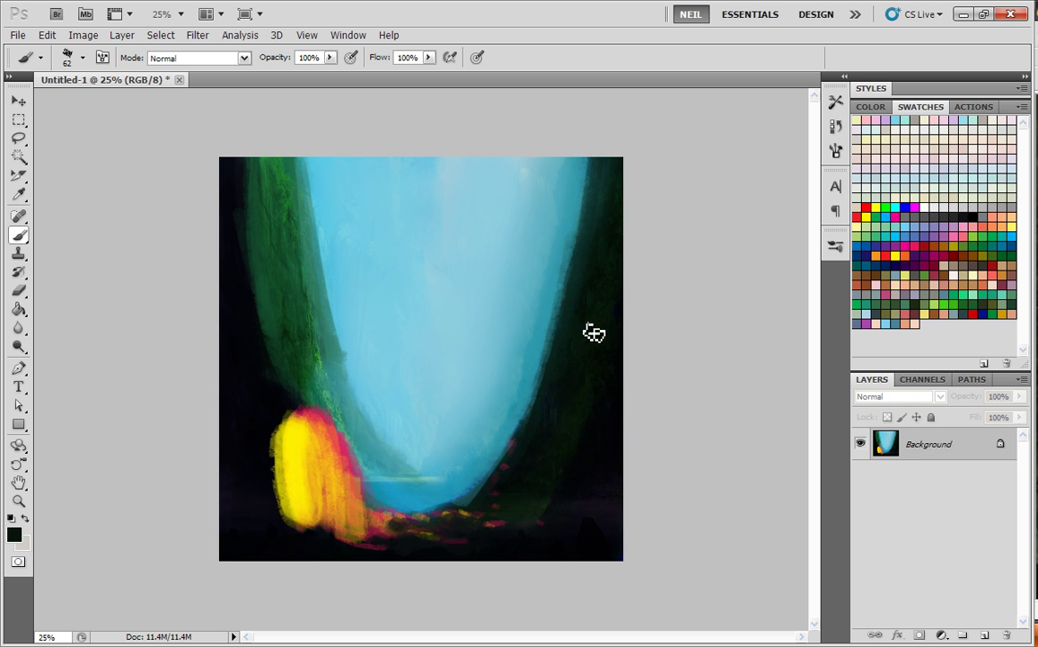
- Paint long dark green strokes down the right side of the canvas, following the light shape's edge and branching toward the lower corner
mouse_move(565, 415)
mouse_down()
mouse_move(560, 378)
mouse_move(612, 148)
mouse_move(600, 167)
mouse_up()
mouse_move(541, 452)
mouse_down()
mouse_move(512, 515)
mouse_move(603, 185)
mouse_up()
mouse_move(560, 417)
mouse_down()
mouse_move(622, 157)
mouse_move(600, 512)
mouse_move(607, 264)
mouse_move(614, 511)
mouse_move(582, 514)
mouse_move(579, 547)
mouse_move(568, 550)
mouse_move(583, 439)
mouse_up()
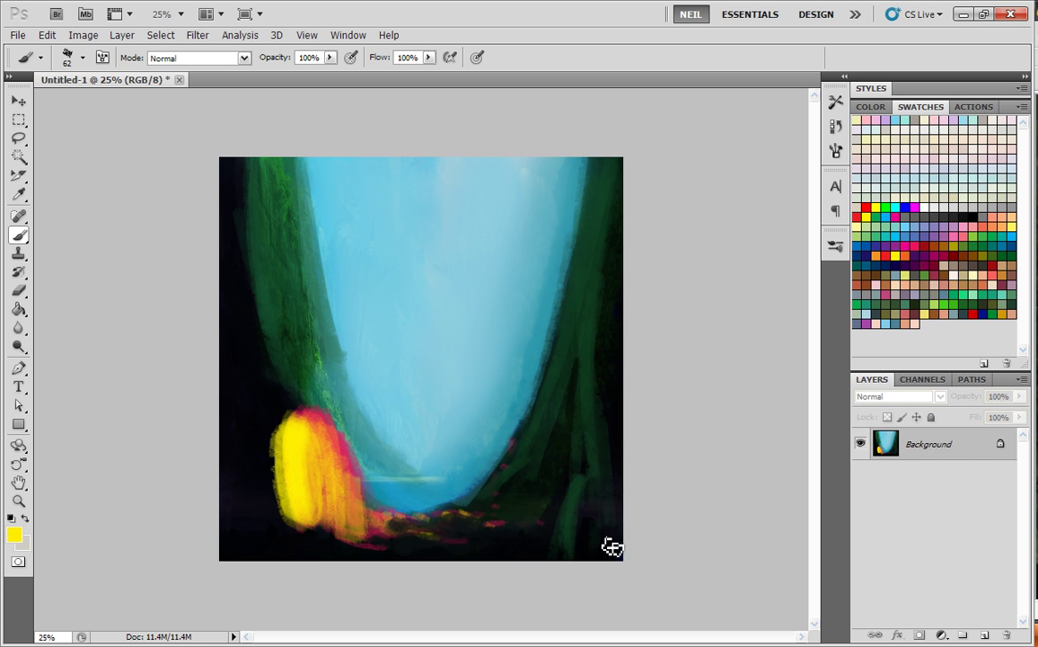
- Paint a pink and yellow orb in the lower-right corner, undo the yellow dab above it, and add 37 px pink and orange dabs around it
mouse_move(596, 547)
mouse_down()
mouse_move(594, 519)
mouse_move(581, 540)
mouse_move(598, 553)
mouse_move(582, 546)
mouse_move(594, 558)
mouse_move(591, 547)
mouse_move(583, 558)
mouse_move(586, 544)
mouse_move(605, 553)
mouse_move(576, 561)
mouse_move(604, 538)
mouse_move(605, 561)
mouse_move(582, 583)
mouse_move(612, 533)
mouse_move(589, 515)
mouse_move(594, 522)
mouse_move(598, 487)
mouse_up()
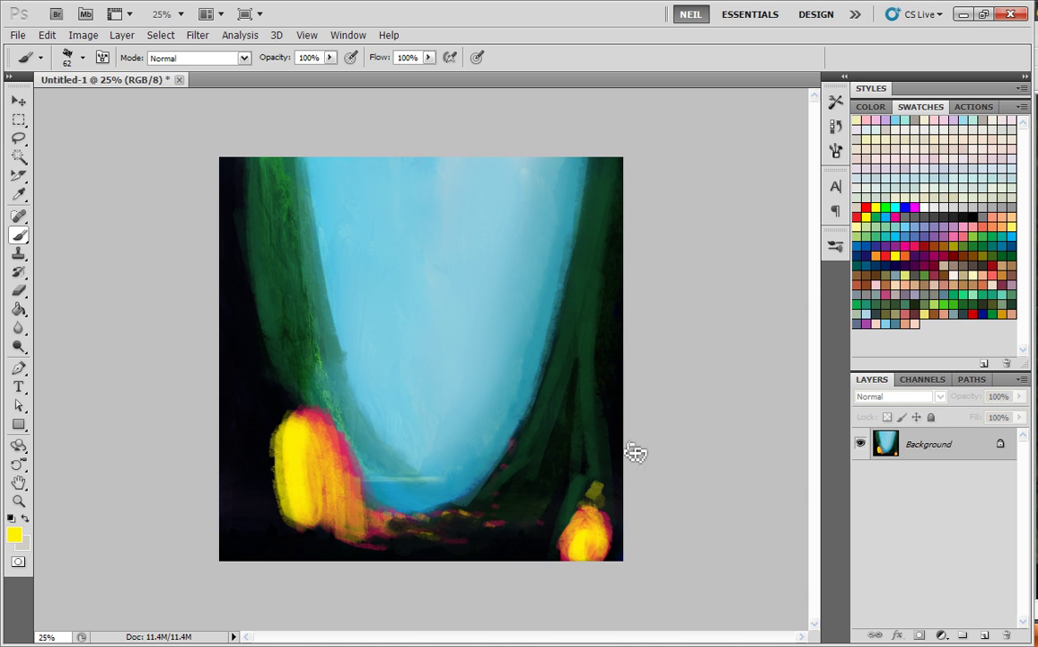
key(ctrl+z)
right_click(607, 405)
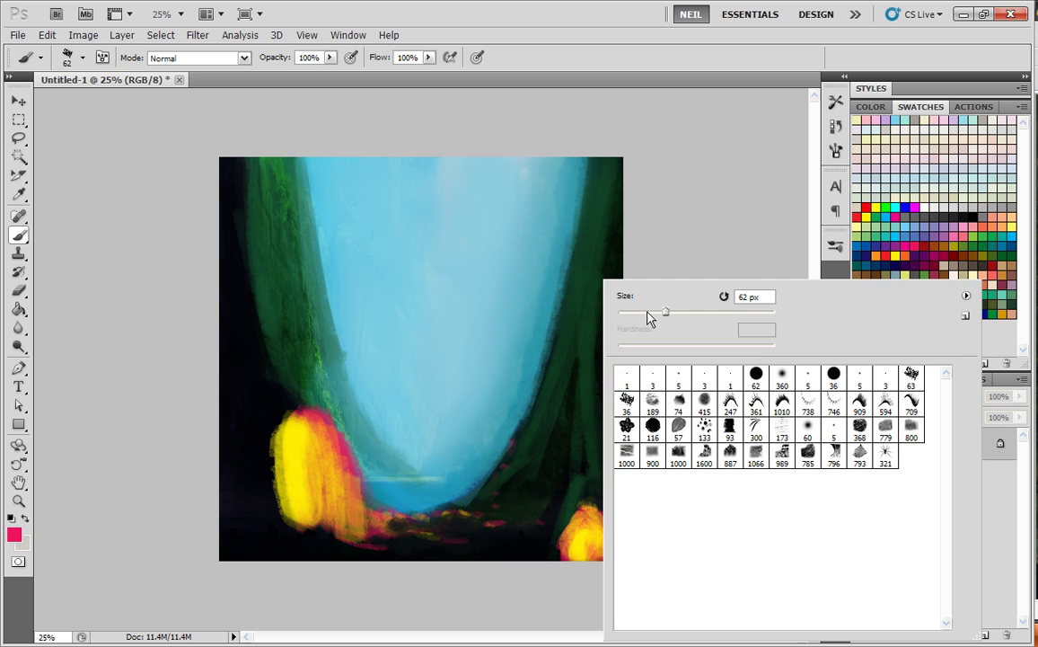
click(569, 539)
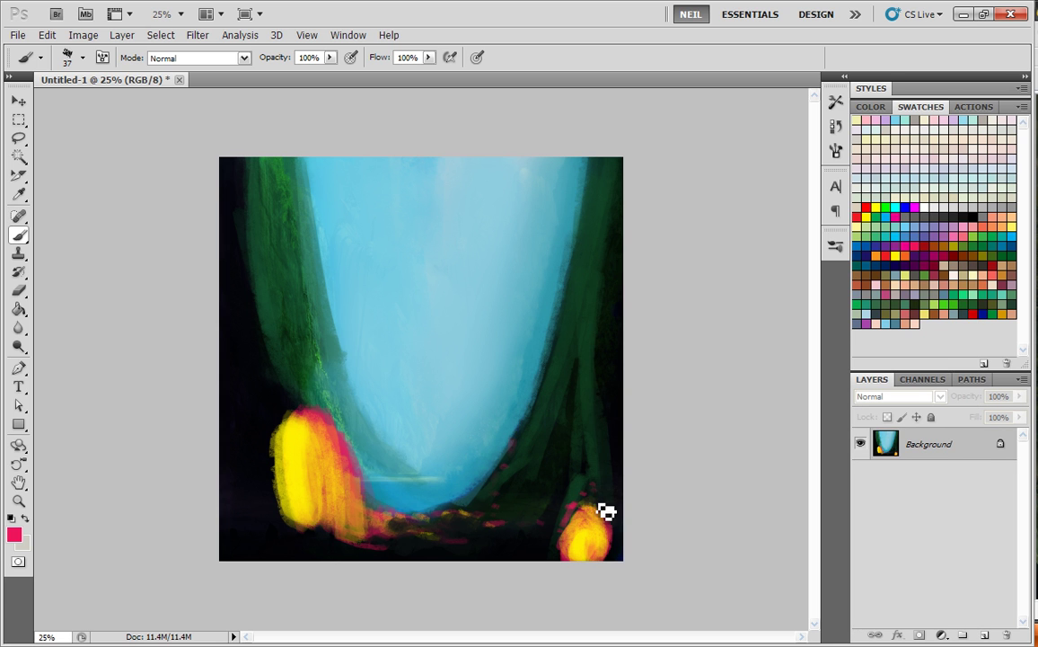
mouse_move(593, 505)
mouse_down()
mouse_move(626, 548)
mouse_move(559, 550)
mouse_move(608, 491)
mouse_move(600, 547)
mouse_move(585, 512)
mouse_move(599, 495)
mouse_move(605, 511)
mouse_move(610, 496)
mouse_move(621, 521)
mouse_move(623, 498)
mouse_move(592, 511)
mouse_move(554, 560)
mouse_move(607, 511)
mouse_move(606, 501)
mouse_move(590, 514)
mouse_move(588, 504)
mouse_move(579, 520)
mouse_move(601, 495)
mouse_move(613, 507)
mouse_move(583, 514)
mouse_up()
alt+click(587, 537)
click(549, 546)
alt+click(591, 467)
- Trim the left edge of the large yellow shape with sampled black, using the textured brush at 37 px and 104 px
alt+click(273, 423)
drag(278, 487, 285, 530)
right_click(397, 393)
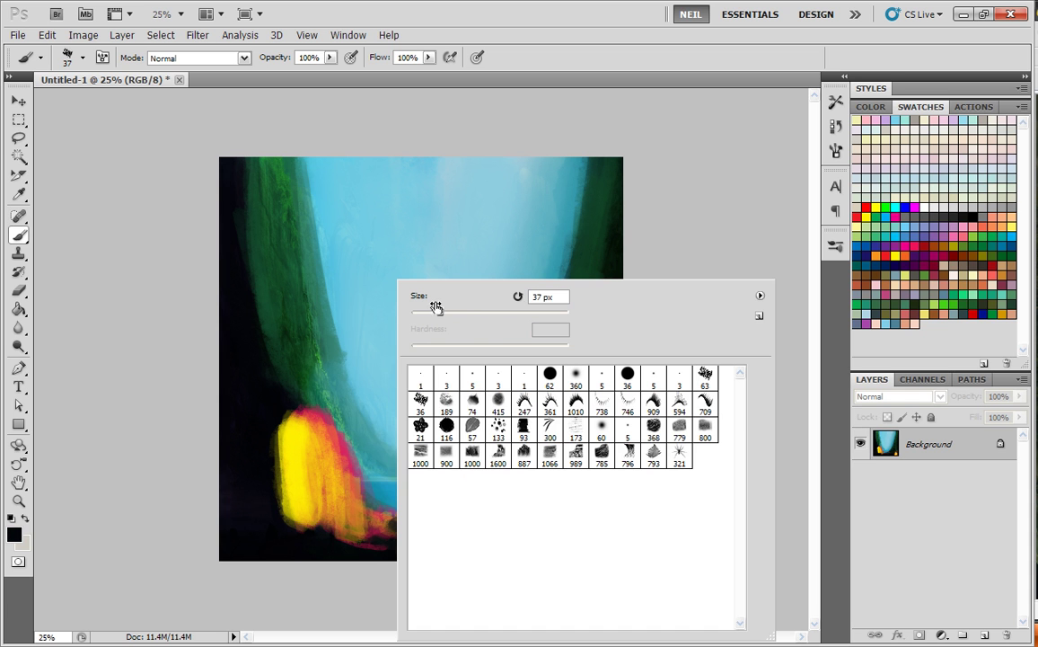
key(Return)
mouse_move(276, 399)
mouse_down()
mouse_move(290, 399)
mouse_move(275, 536)
mouse_move(291, 574)
mouse_up()
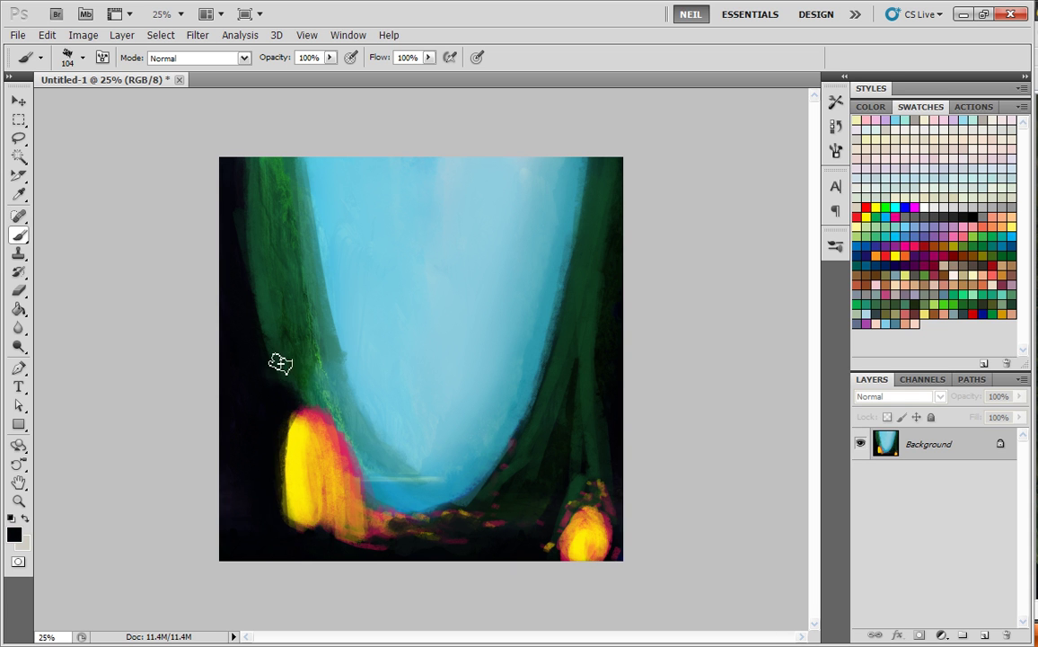
- Paint dark green strokes down the left side at 73 px and carve black gaps between them with the brush at 48 px
right_click(359, 288)
key(Return)
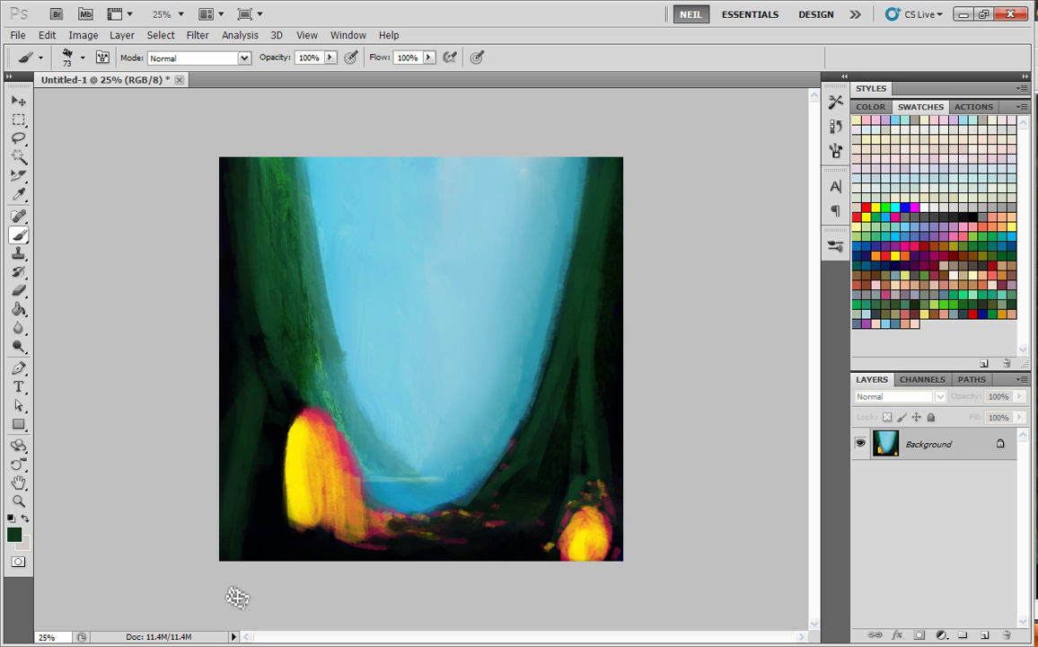
alt+click(271, 415)
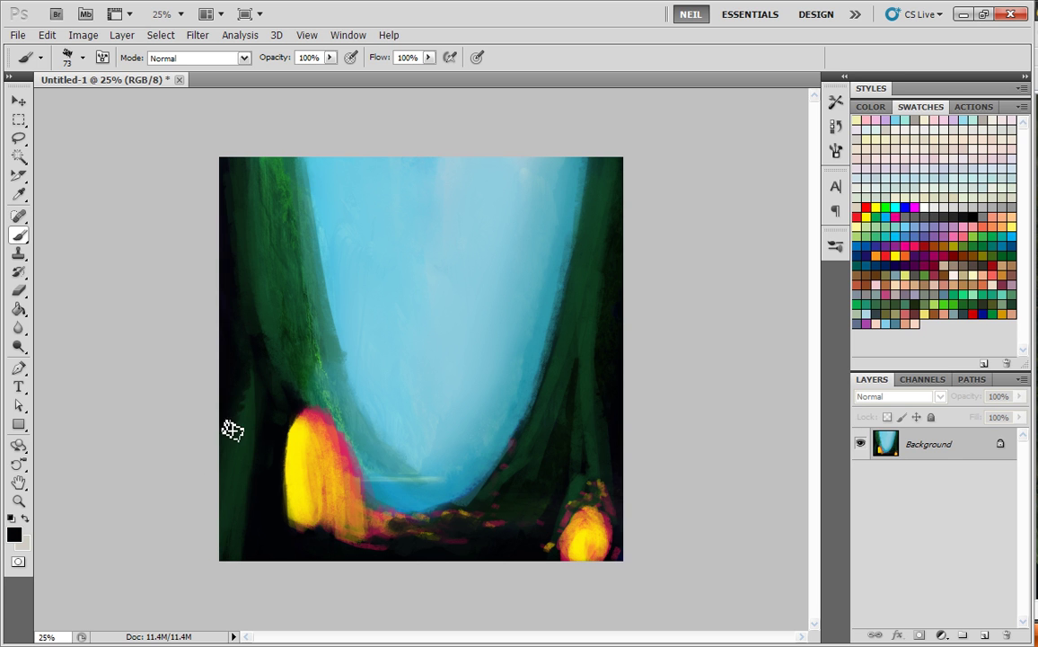
right_click(327, 321)
click(251, 385)
right_click(293, 320)
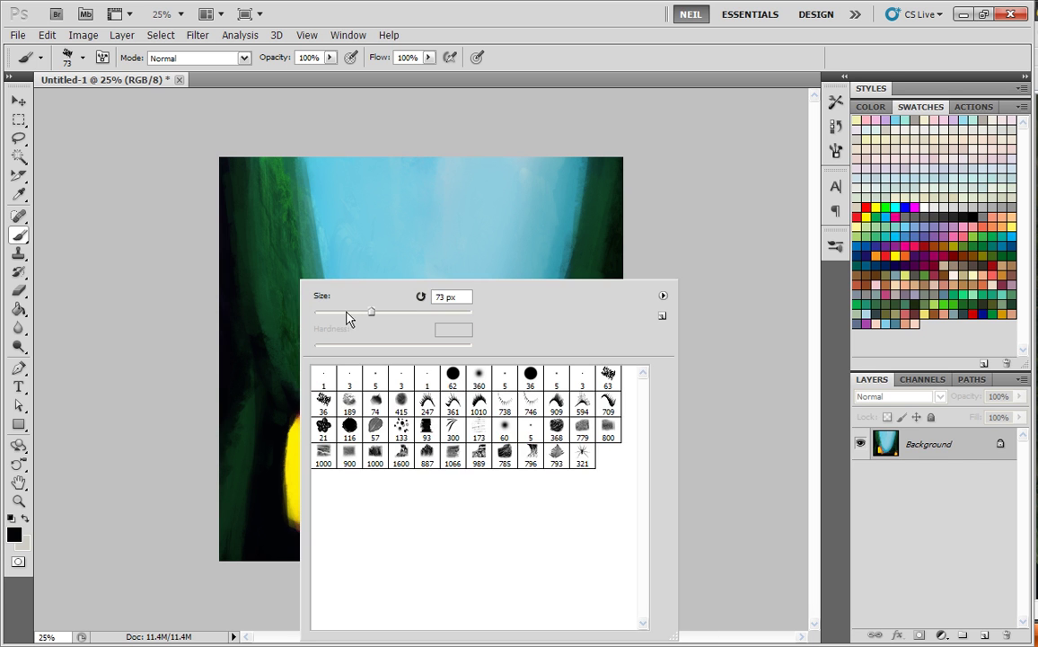
click(351, 310)
click(254, 404)
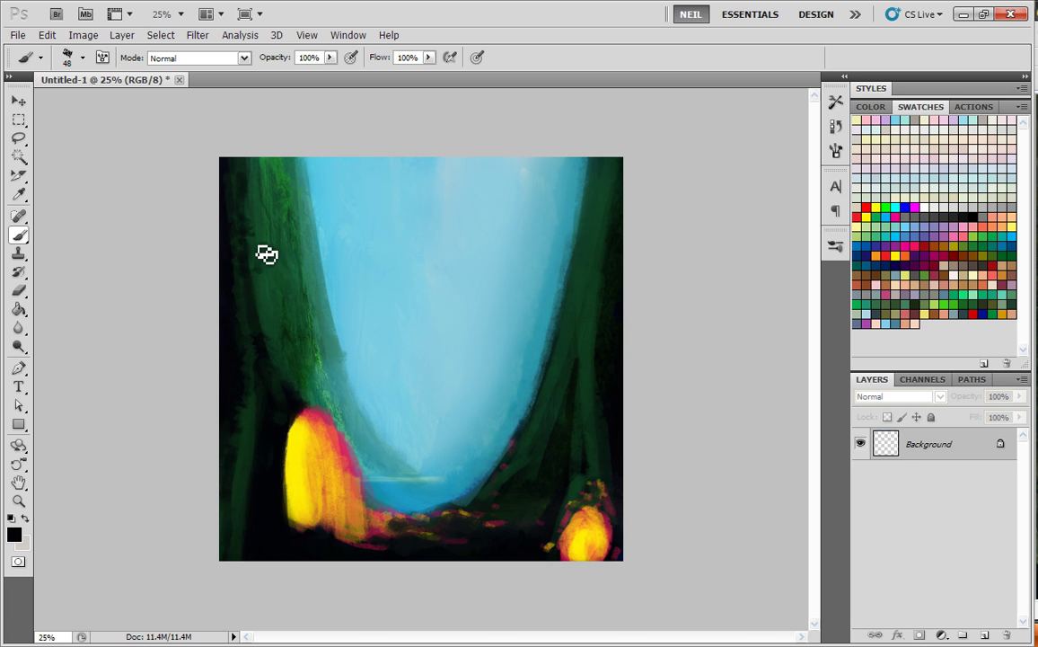
- Repaint the light shape's left edge and the green area beside it with sampled teal and dark green at 48 px
alt+click(265, 190)
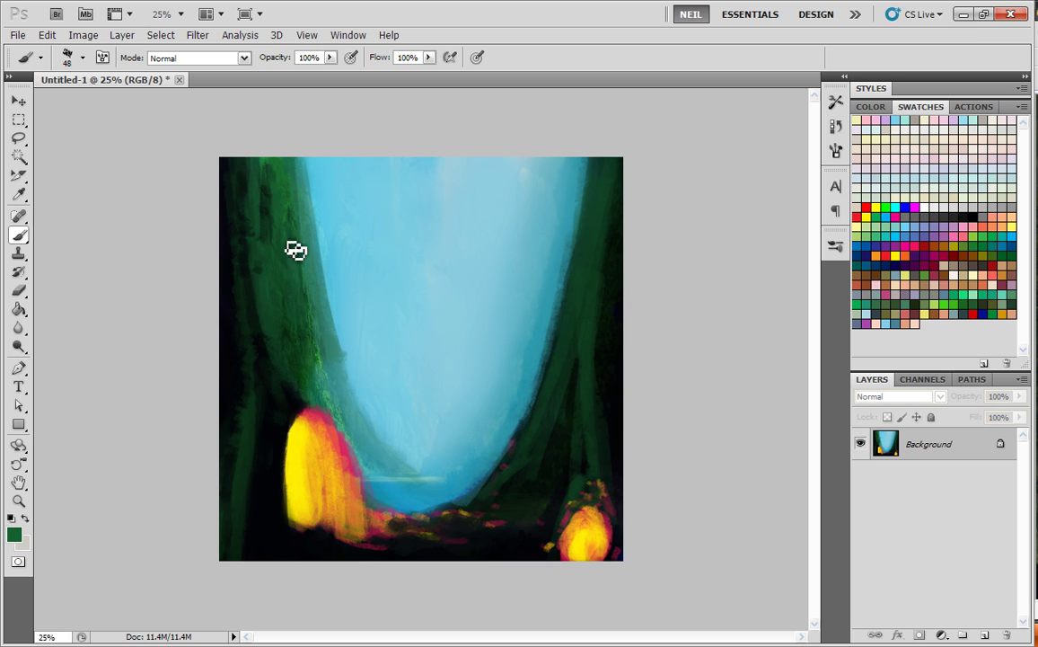
alt+click(316, 197)
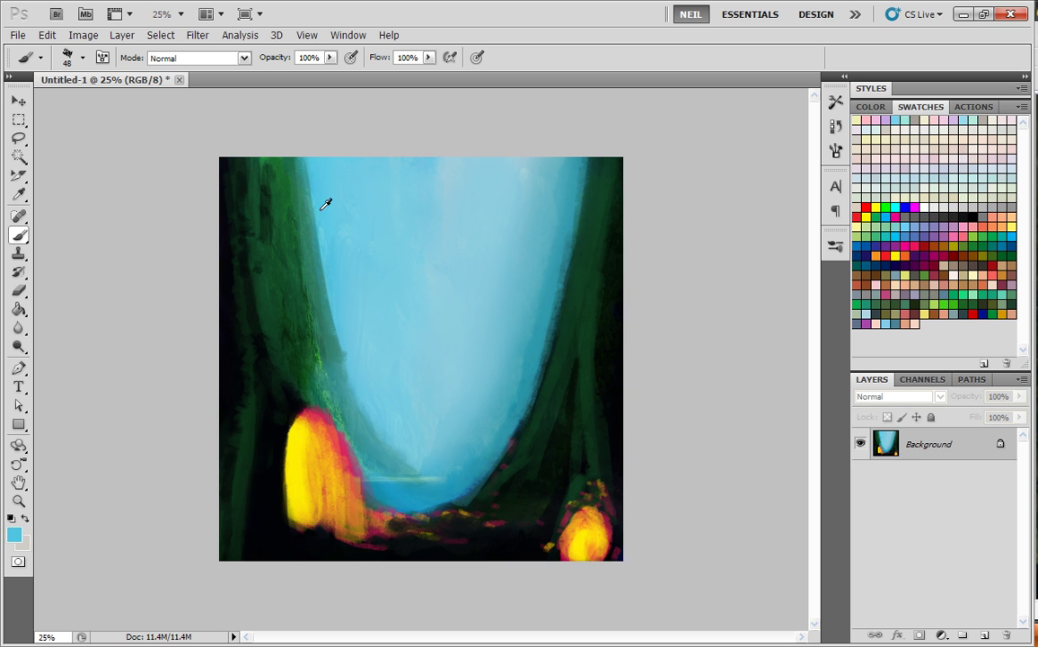
alt+click(342, 400)
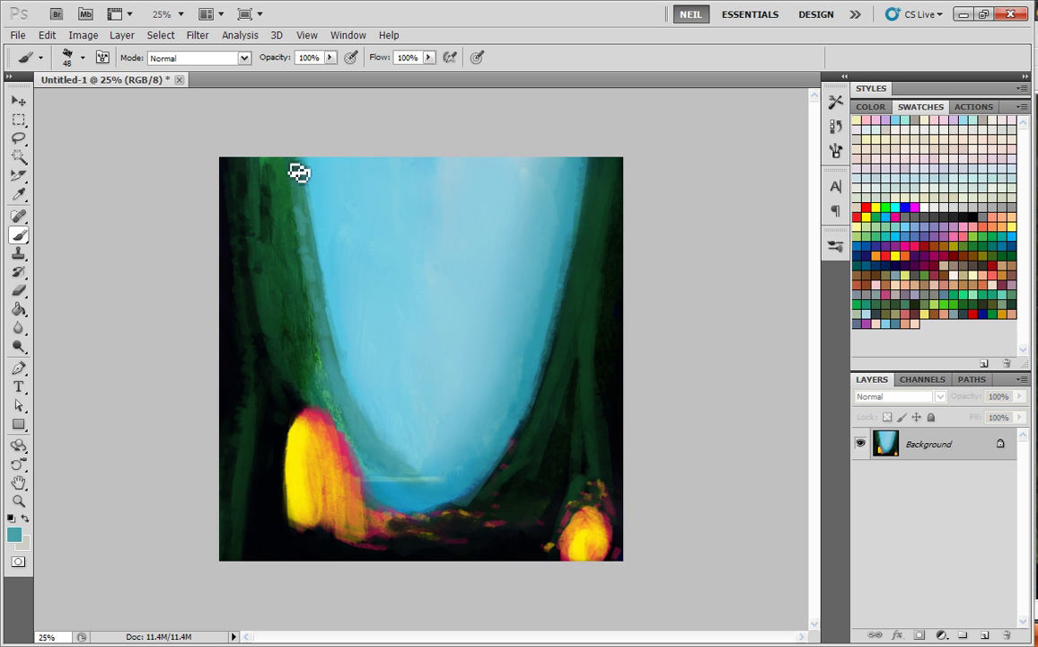
alt+click(304, 244)
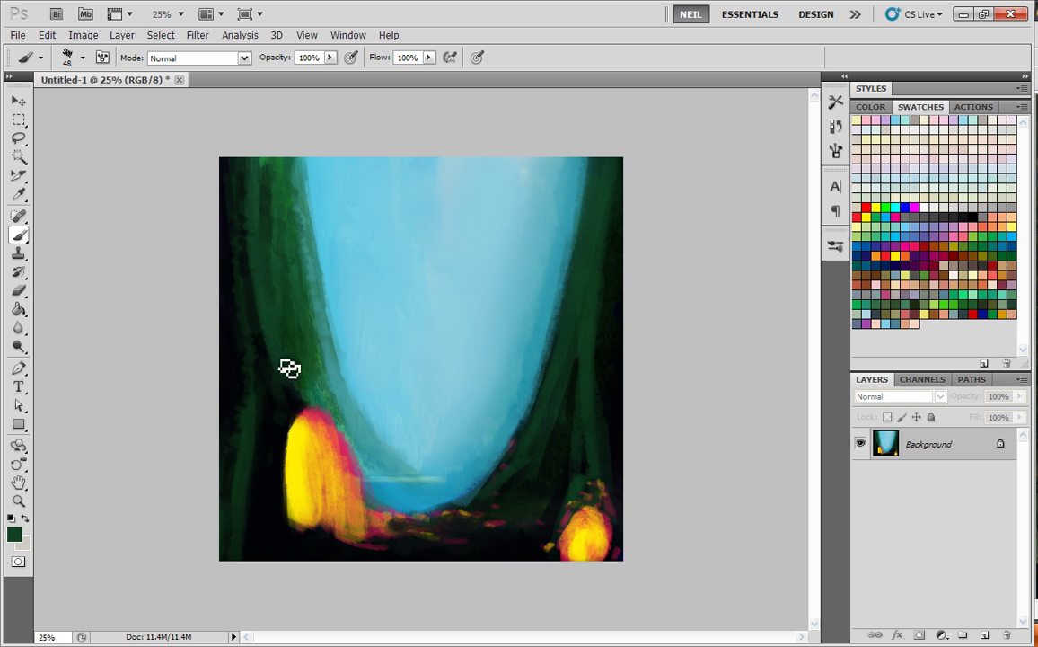
- Darken the lower-left trunk area with sampled black, and add thin dark green strokes with the textured brush at 29 px
alt+click(229, 401)
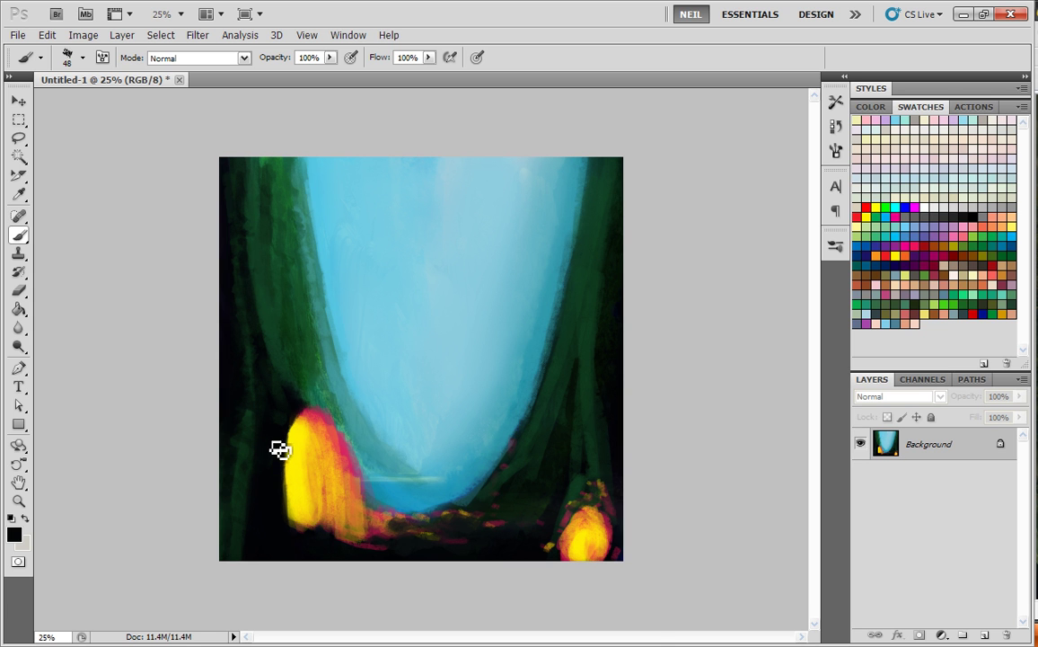
right_click(259, 386)
click(259, 406)
alt+click(285, 360)
alt+click(256, 430)
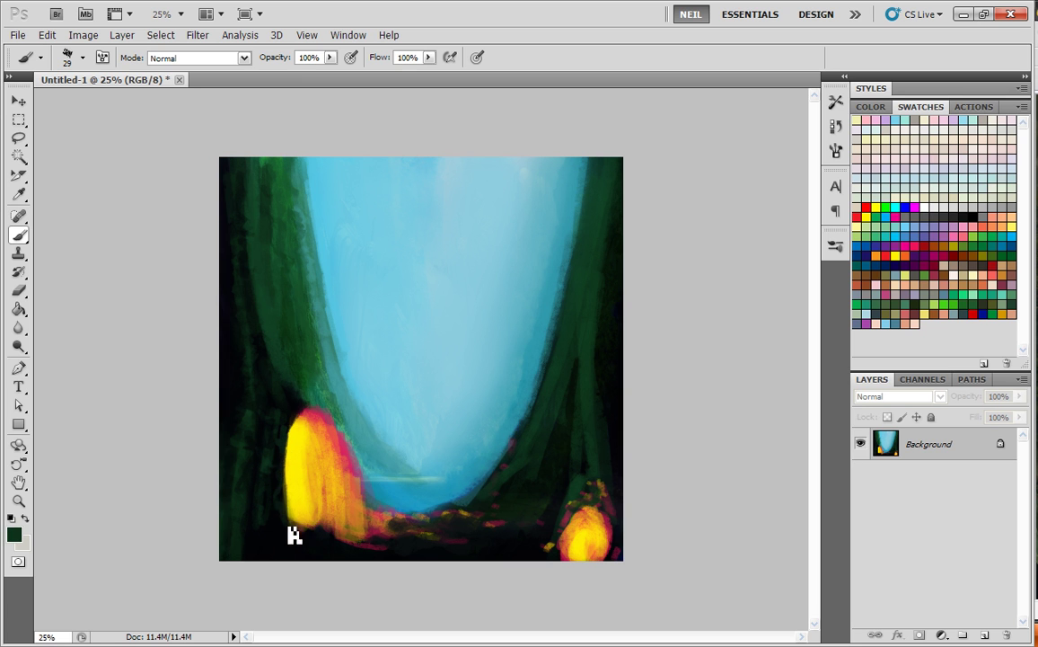
- Roughen the left edge of the large yellow shape with small dabs of sampled yellow and black at 29 px
alt+click(295, 475)
alt+click(279, 476)
drag(287, 451, 306, 400)
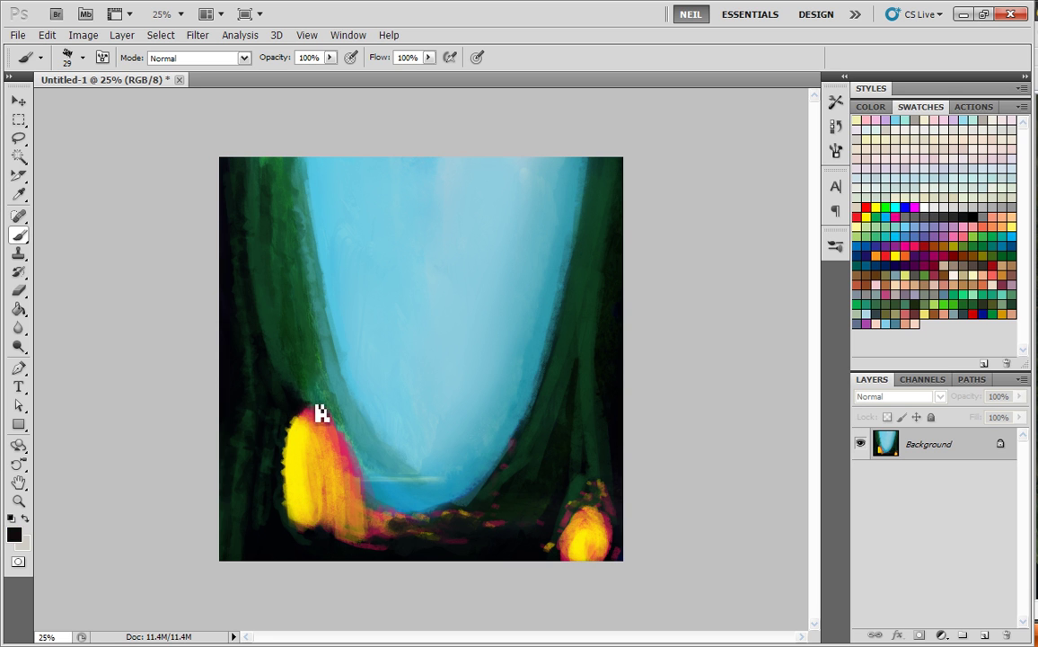
- Outline the yellow shape's right slope in muted pink down to the light's base, and dab orange along it and above its tip
alt+click(341, 417)
alt+click(342, 428)
mouse_move(355, 456)
mouse_down()
mouse_move(369, 497)
mouse_move(338, 434)
mouse_move(380, 509)
mouse_move(392, 509)
mouse_move(368, 507)
mouse_move(437, 517)
mouse_up()
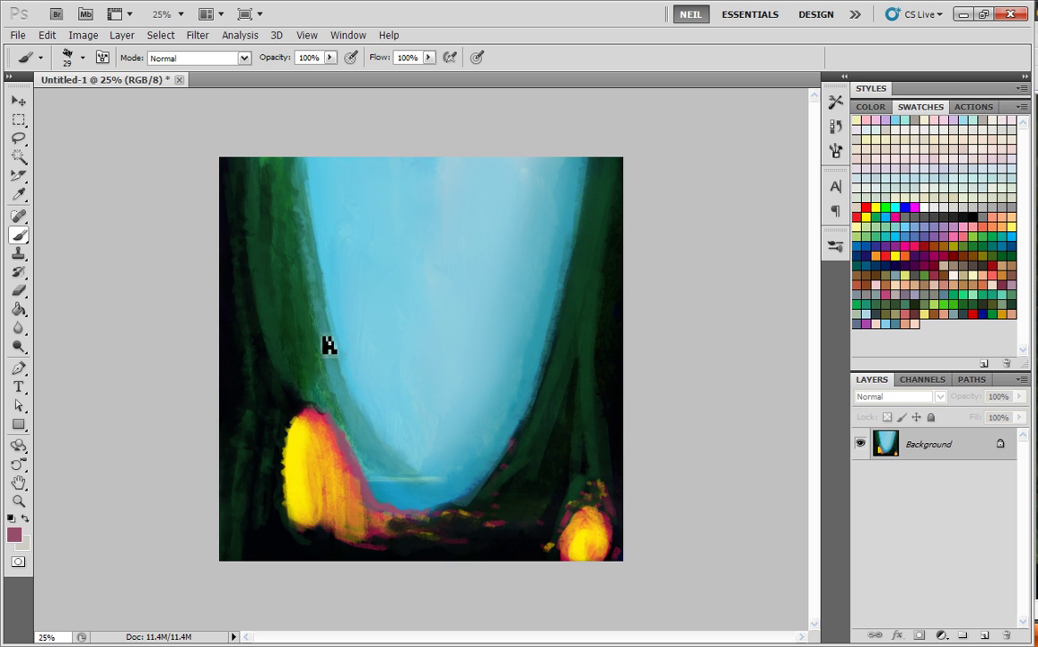
alt+click(344, 453)
mouse_move(343, 454)
mouse_down()
mouse_move(359, 496)
mouse_move(344, 449)
mouse_move(304, 401)
mouse_move(298, 416)
mouse_move(293, 400)
mouse_move(292, 434)
mouse_move(300, 401)
mouse_move(288, 333)
mouse_move(276, 369)
mouse_up()
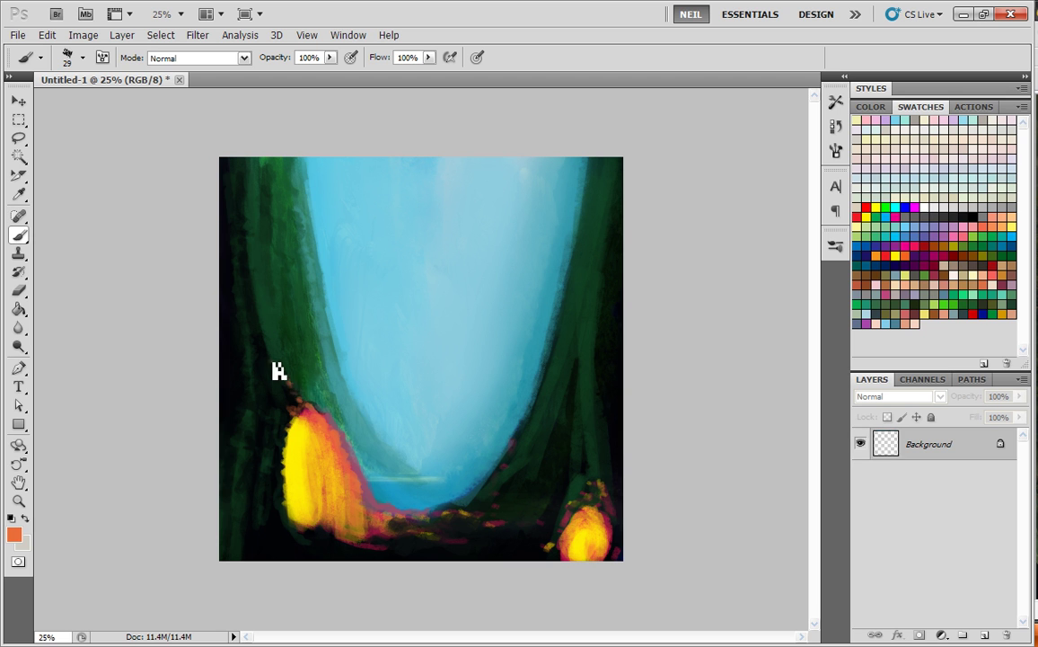
- Blend sampled yellow-orange and orange strokes into the right slope of the large yellow shape
alt+click(306, 447)
mouse_move(322, 426)
mouse_down()
mouse_move(291, 422)
mouse_move(339, 434)
mouse_move(329, 436)
mouse_move(364, 484)
mouse_up()
alt+click(340, 445)
alt+click(325, 433)
drag(327, 432, 345, 455)
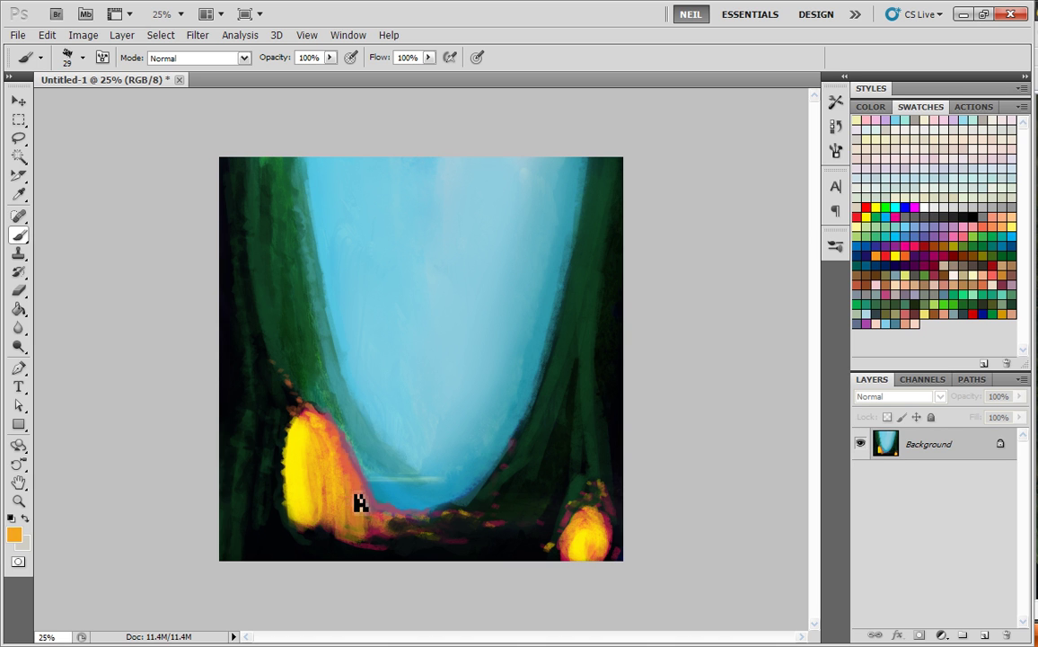
alt+click(350, 469)
- Try a duplicate of the background layer in Overlay mode, and remove the copy
drag(936, 453, 984, 635)
click(940, 397)
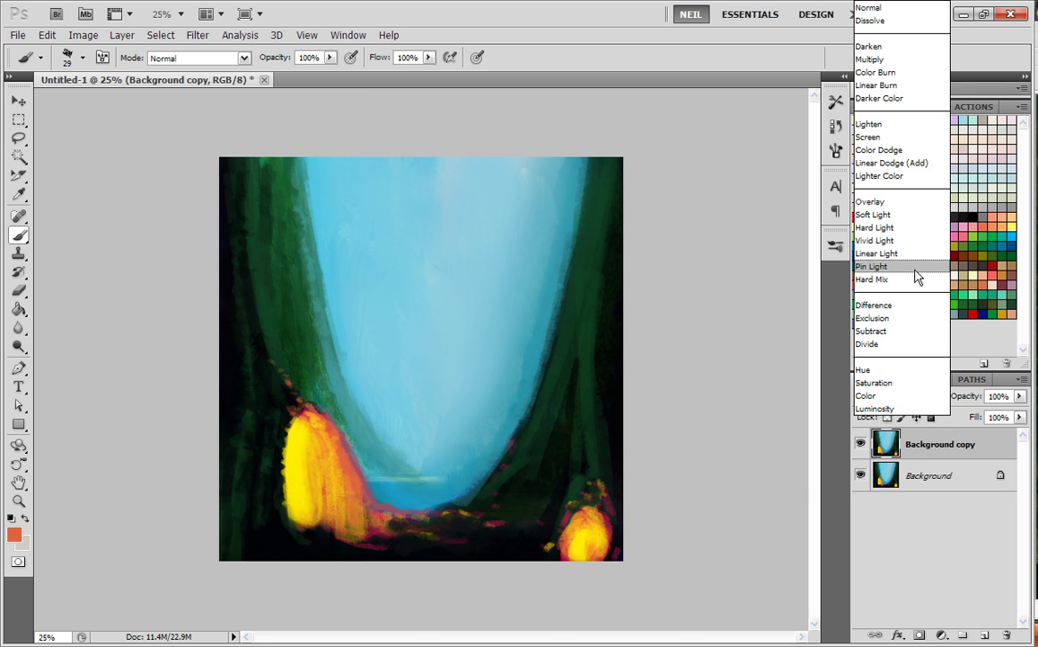
click(884, 199)
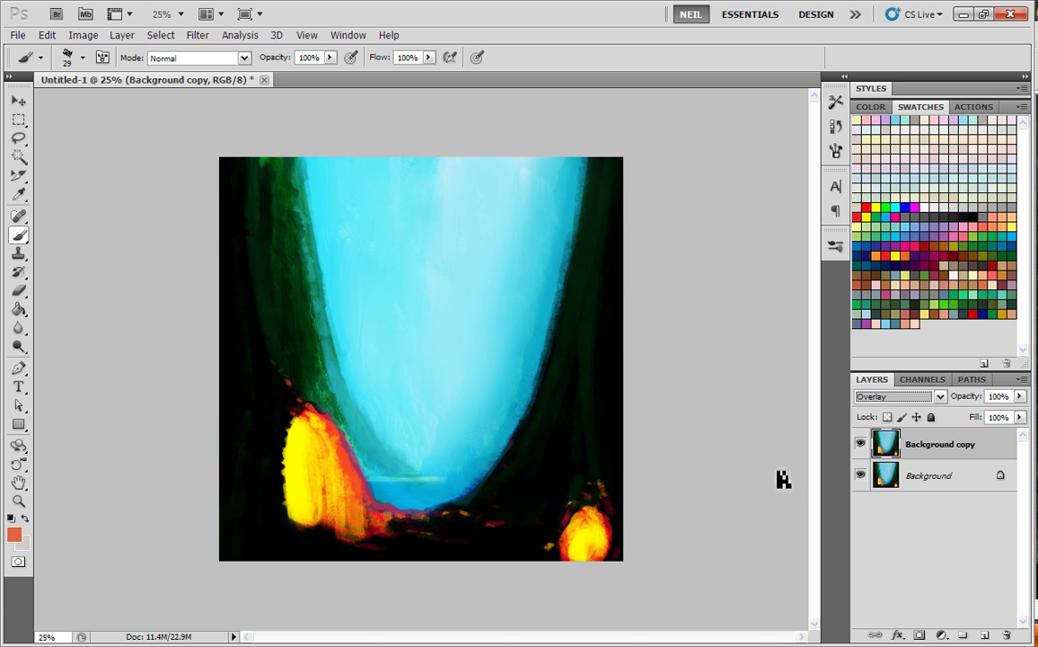
drag(934, 452, 995, 636)
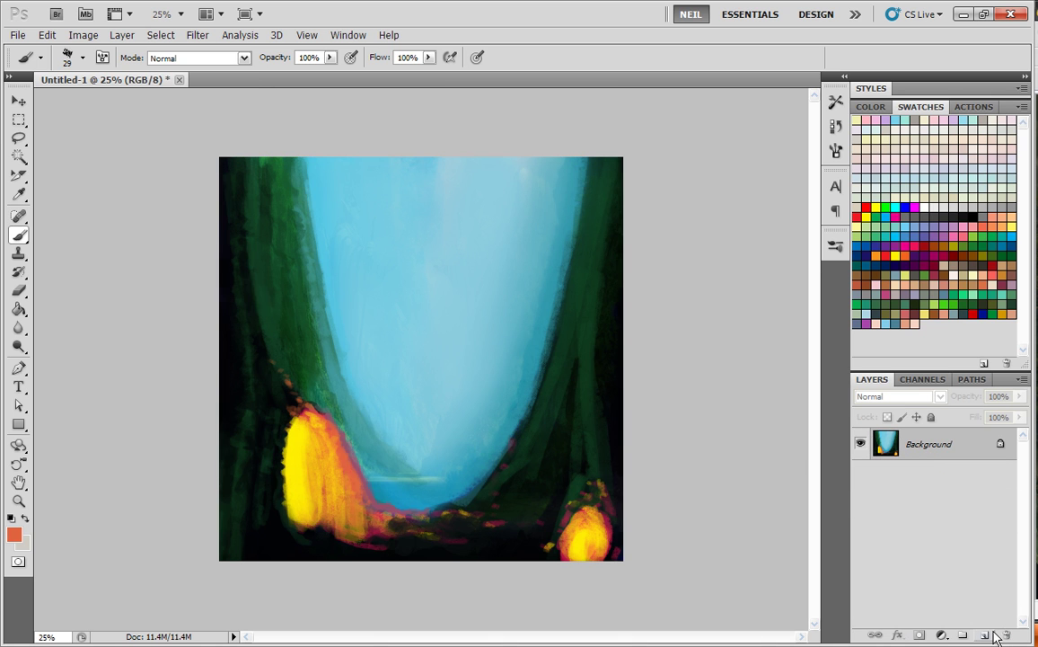
click(83, 35)
mouse_move(139, 76)
click(297, 163)
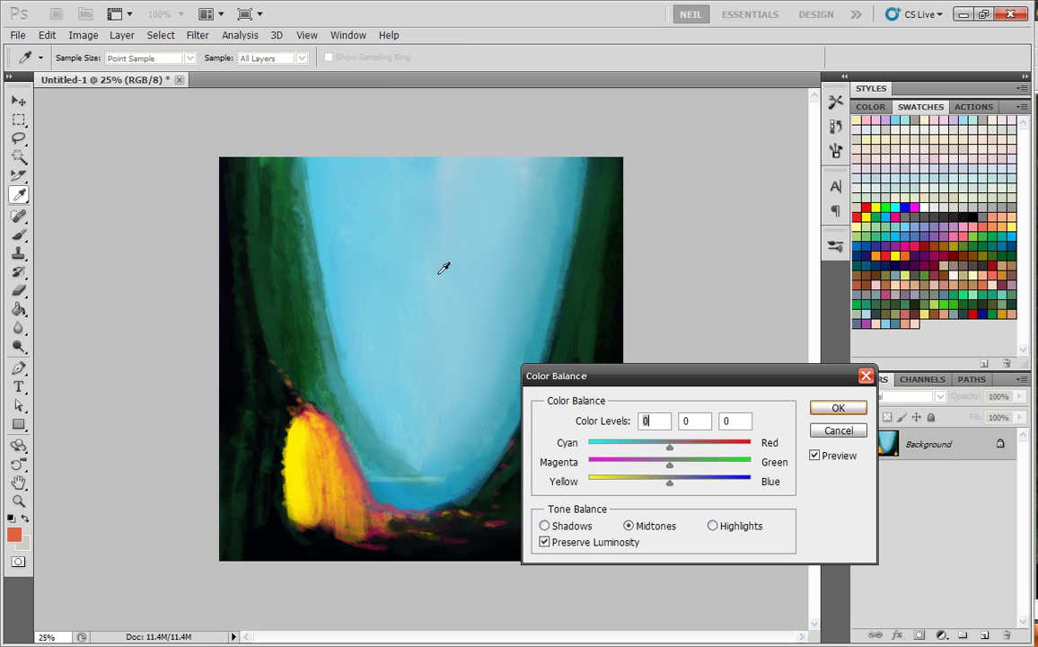
drag(672, 452, 624, 436)
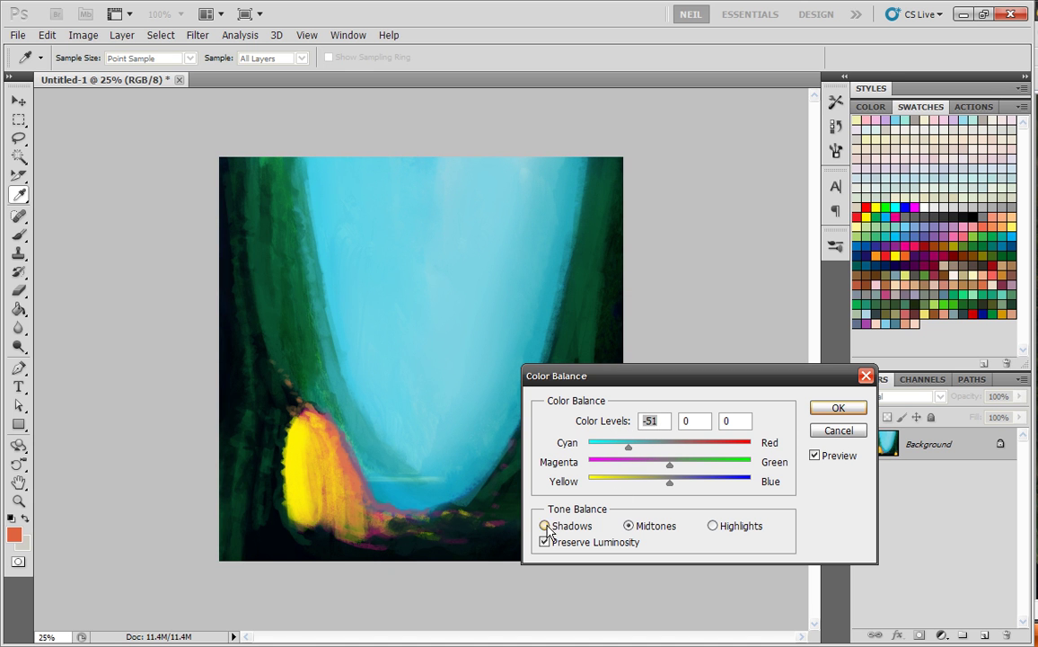
mouse_move(673, 455)
mouse_down()
mouse_move(532, 440)
mouse_move(741, 434)
mouse_move(615, 442)
mouse_move(703, 442)
mouse_move(615, 442)
mouse_move(659, 444)
mouse_up()
mouse_move(671, 486)
mouse_down()
mouse_move(700, 482)
mouse_move(671, 486)
mouse_up()
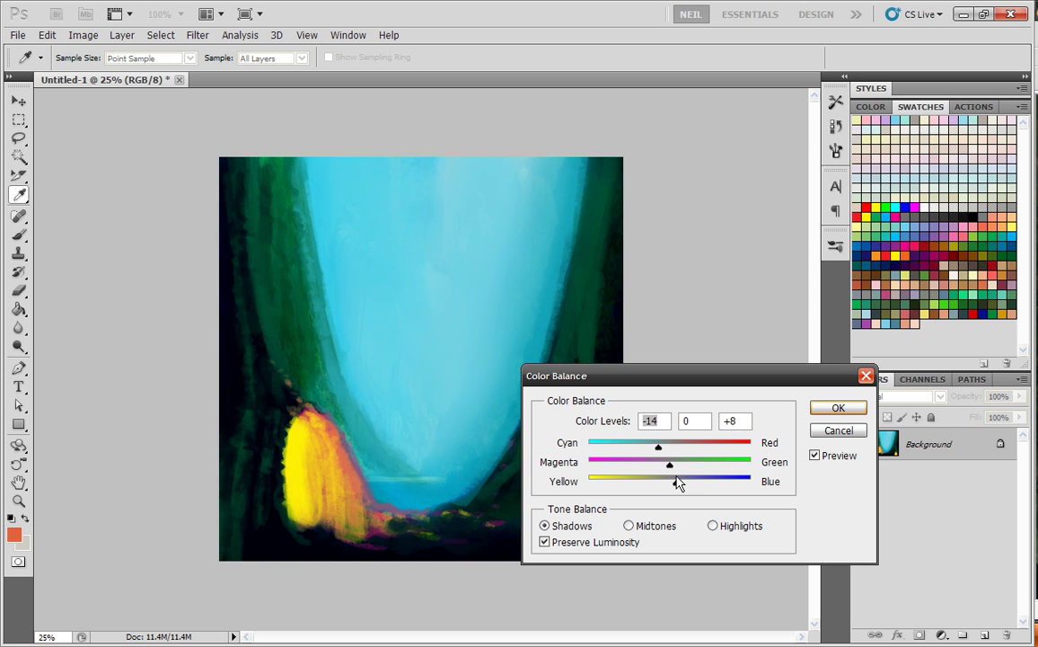
click(834, 430)
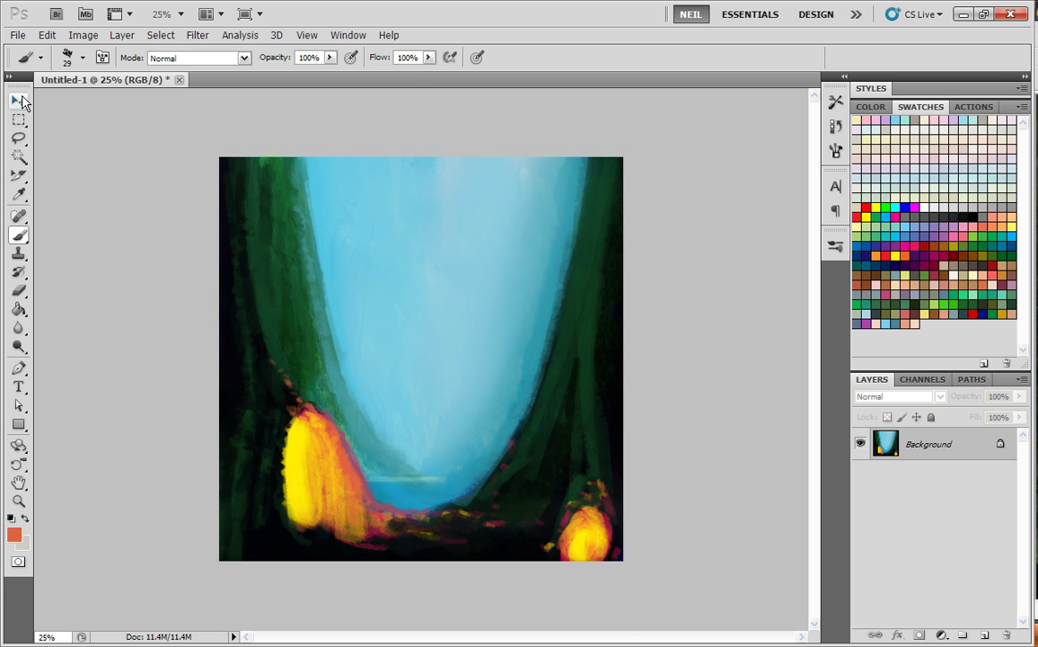
- Strengthen the painting's contrast and color with a Curves adjustment
click(83, 34)
mouse_move(185, 71)
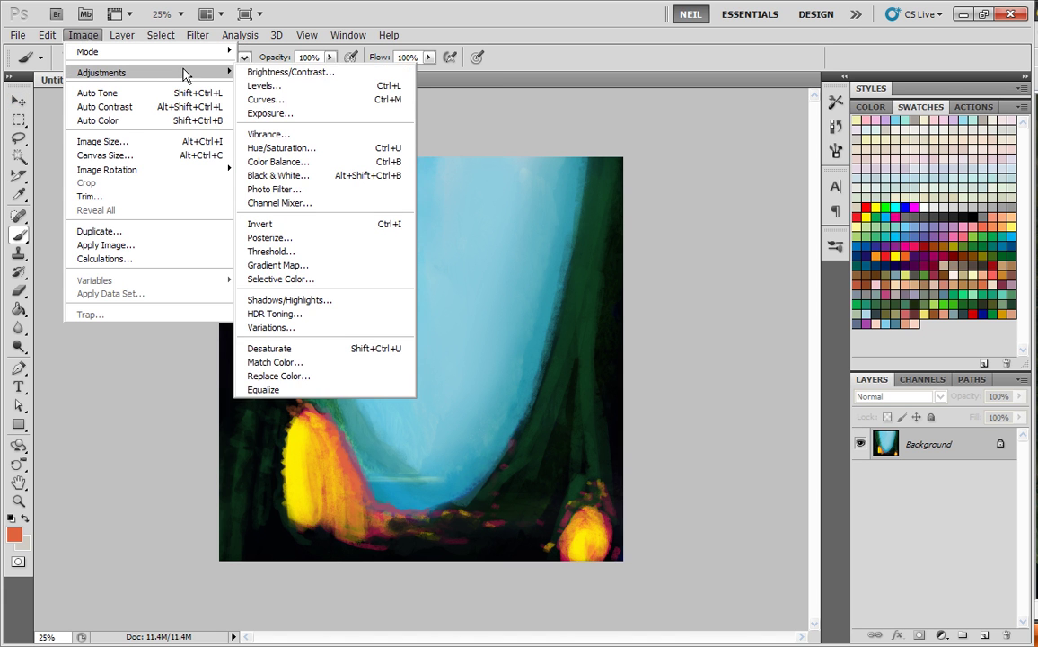
click(287, 99)
drag(702, 311, 727, 313)
drag(809, 227, 804, 219)
click(927, 126)
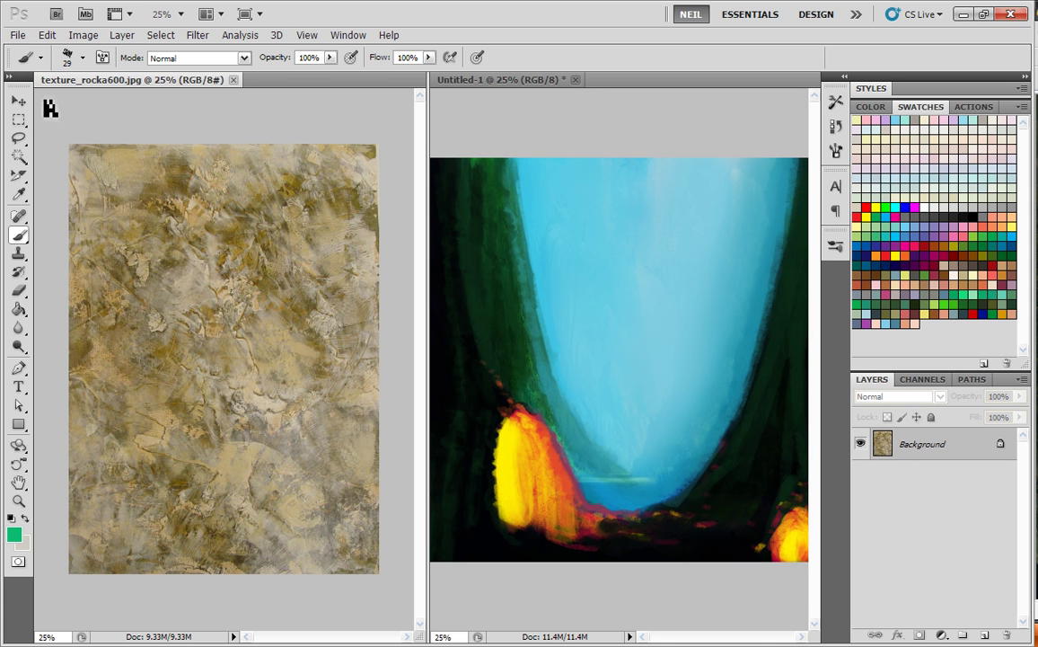
- Copy the rock texture from texture_rocka600.jpg into the painting, close the texture file, and stretch the texture to cover the canvas
key(v)
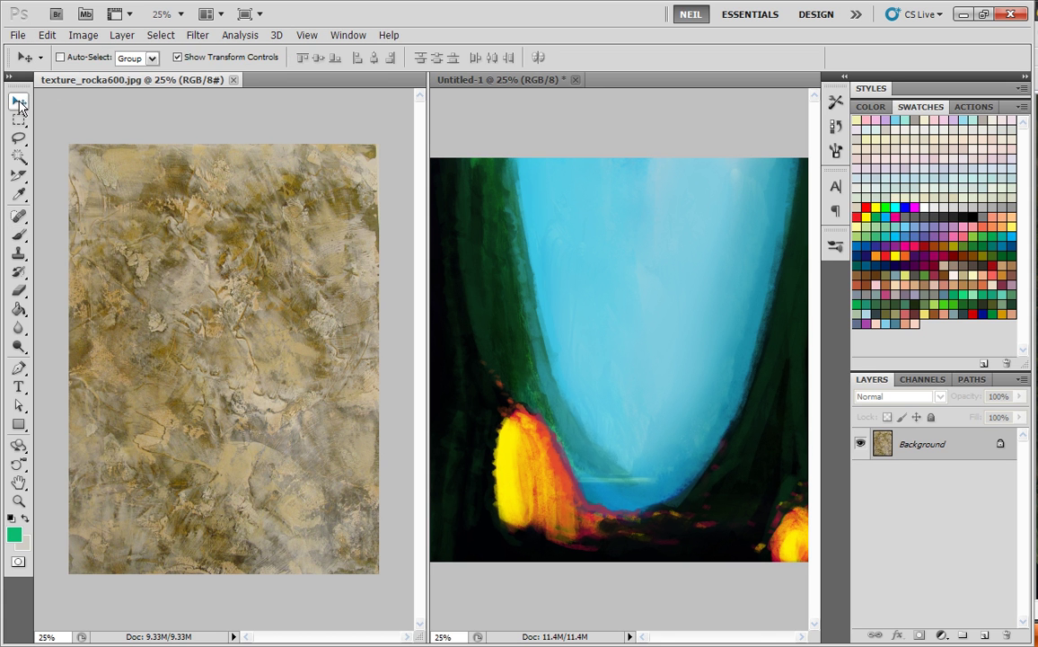
drag(197, 314, 558, 352)
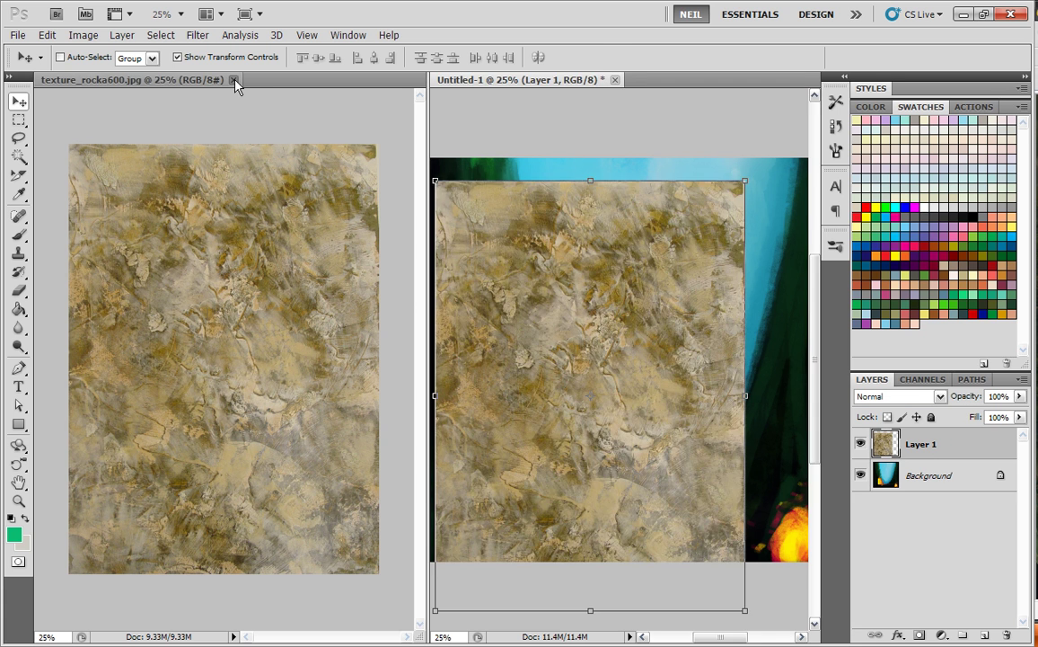
click(233, 79)
drag(321, 316, 302, 283)
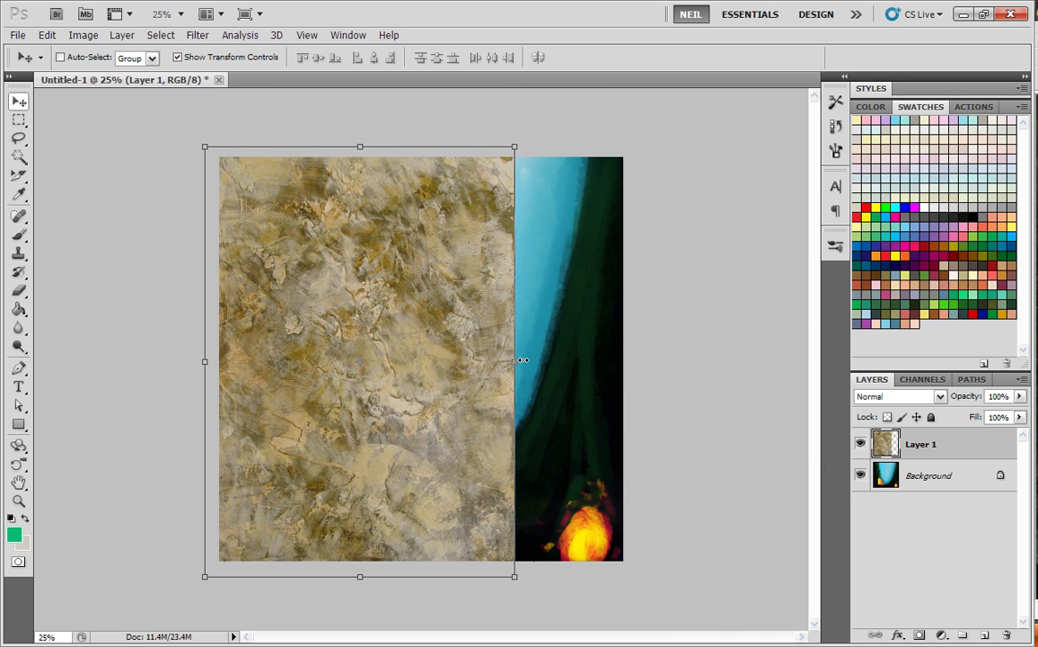
drag(522, 359, 637, 360)
click(810, 59)
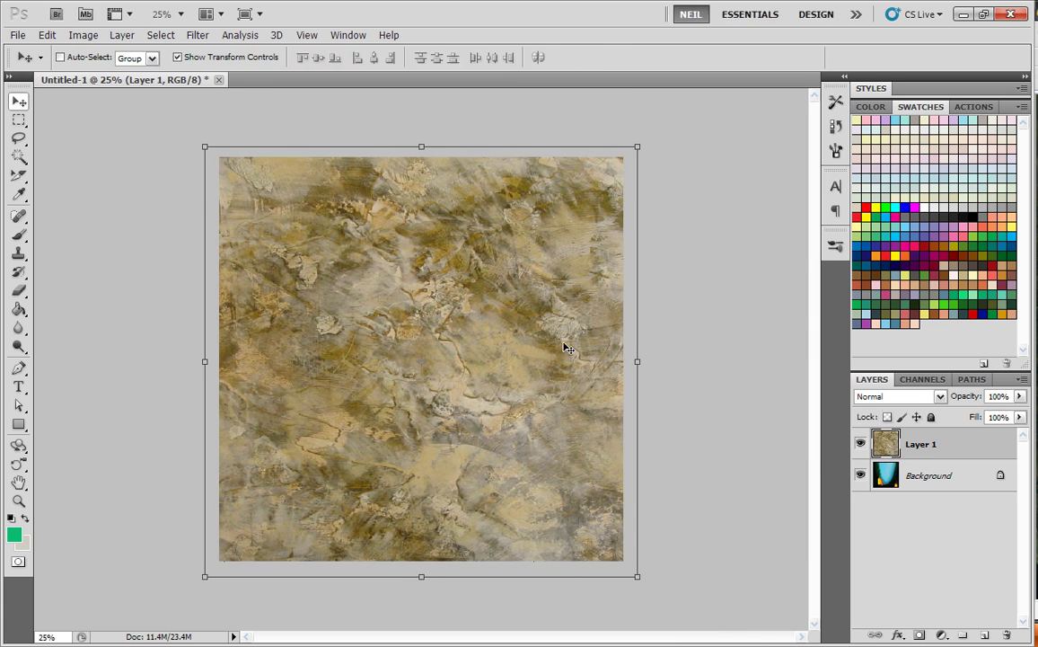
- Blend the rock texture layer into the painting with Overlay mode at 62% opacity
drag(1020, 396, 957, 410)
click(898, 396)
click(872, 201)
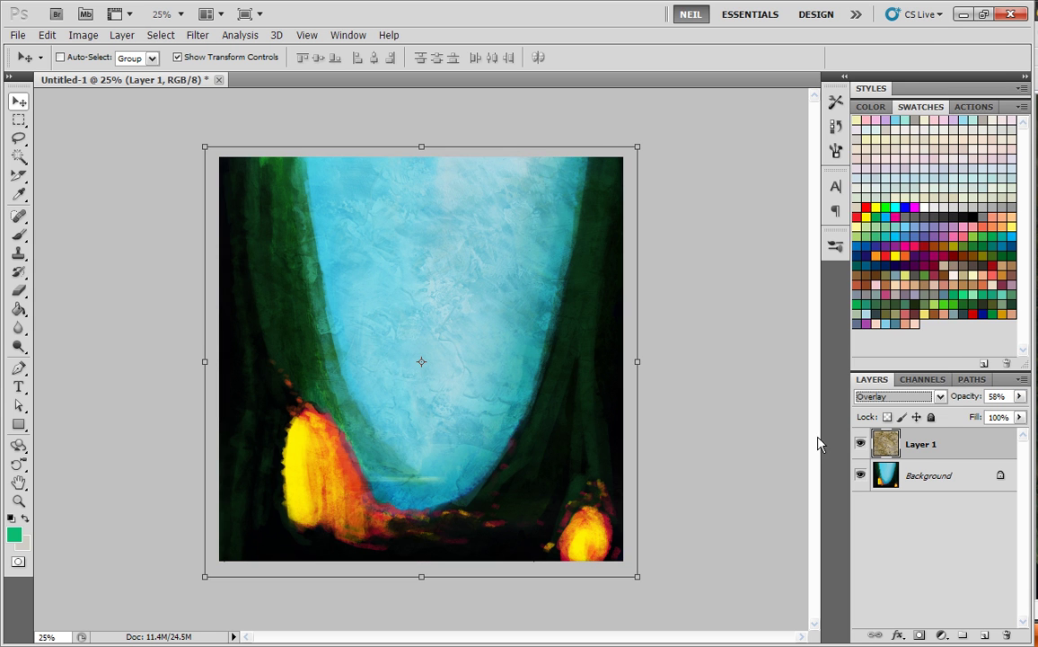
click(1020, 397)
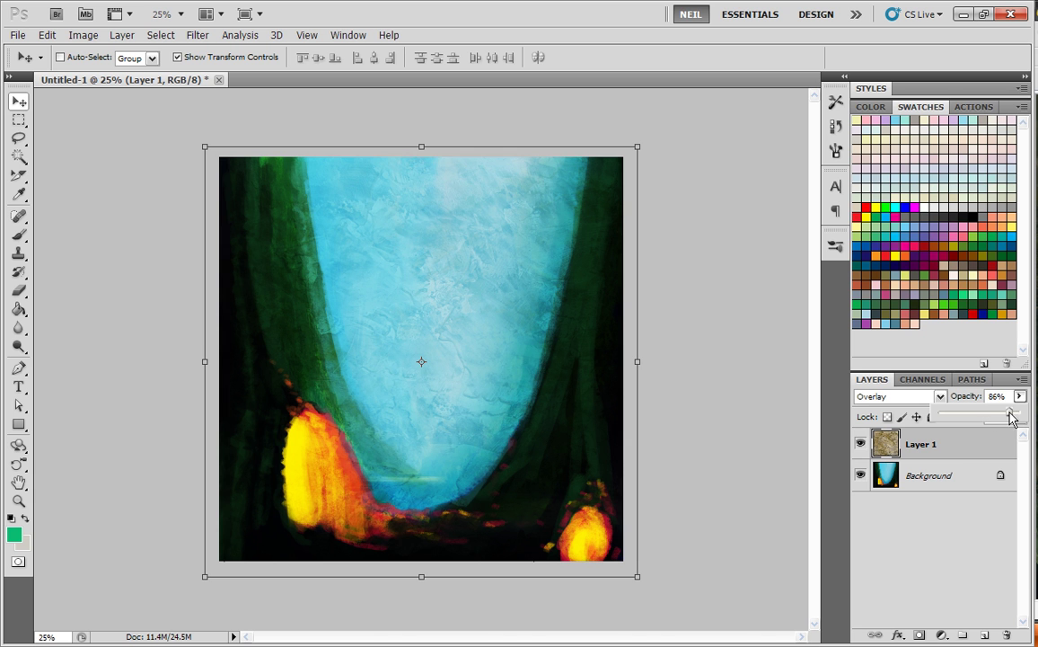
mouse_move(1011, 418)
mouse_down()
mouse_move(993, 418)
mouse_move(1021, 422)
mouse_up()
- Soften the texture inside the light shape with sampled light blues and the soft 360 px brush, and merge the texture layer down
click(18, 235)
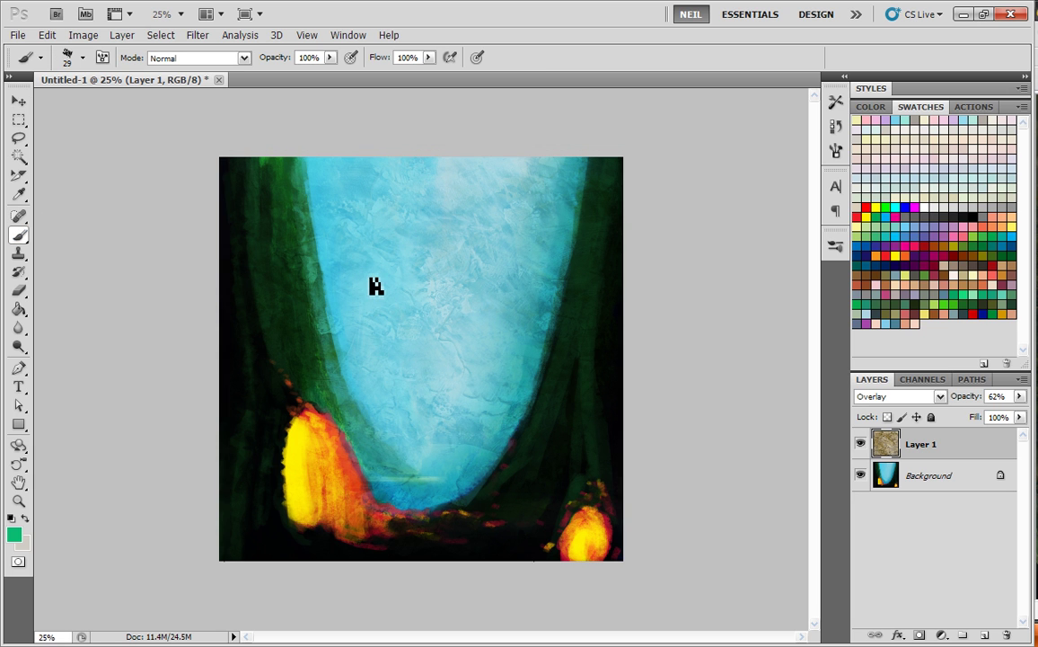
right_click(517, 256)
click(695, 361)
key(Return)
drag(494, 302, 452, 338)
alt+click(475, 212)
mouse_move(470, 214)
mouse_down()
mouse_move(432, 271)
mouse_move(504, 164)
mouse_up()
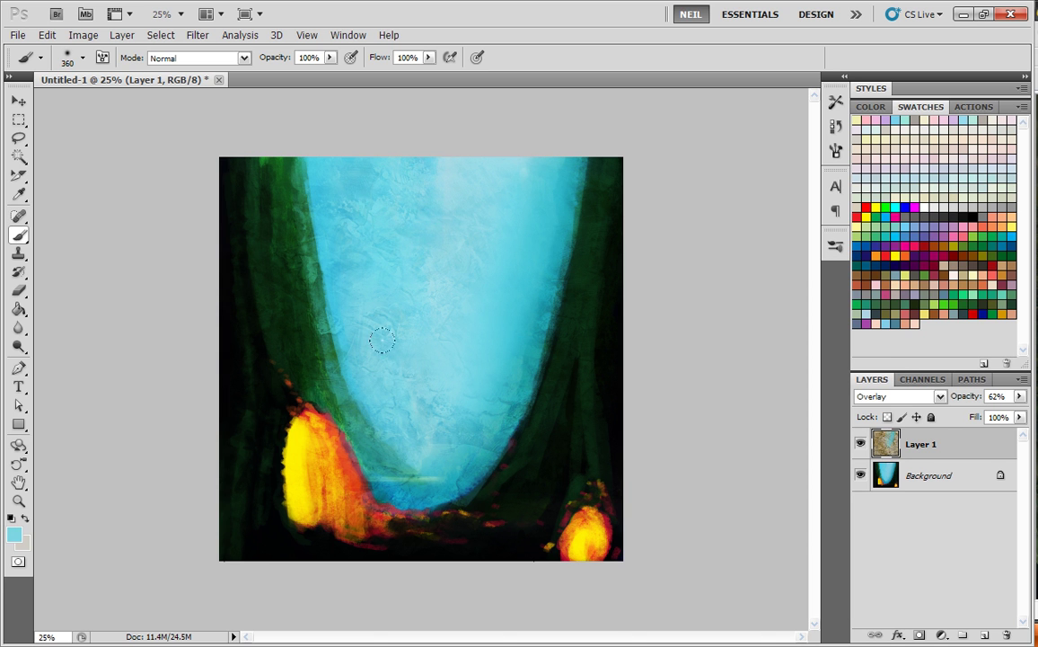
mouse_move(377, 153)
mouse_down()
mouse_move(348, 287)
mouse_move(422, 422)
mouse_up()
alt+click(461, 428)
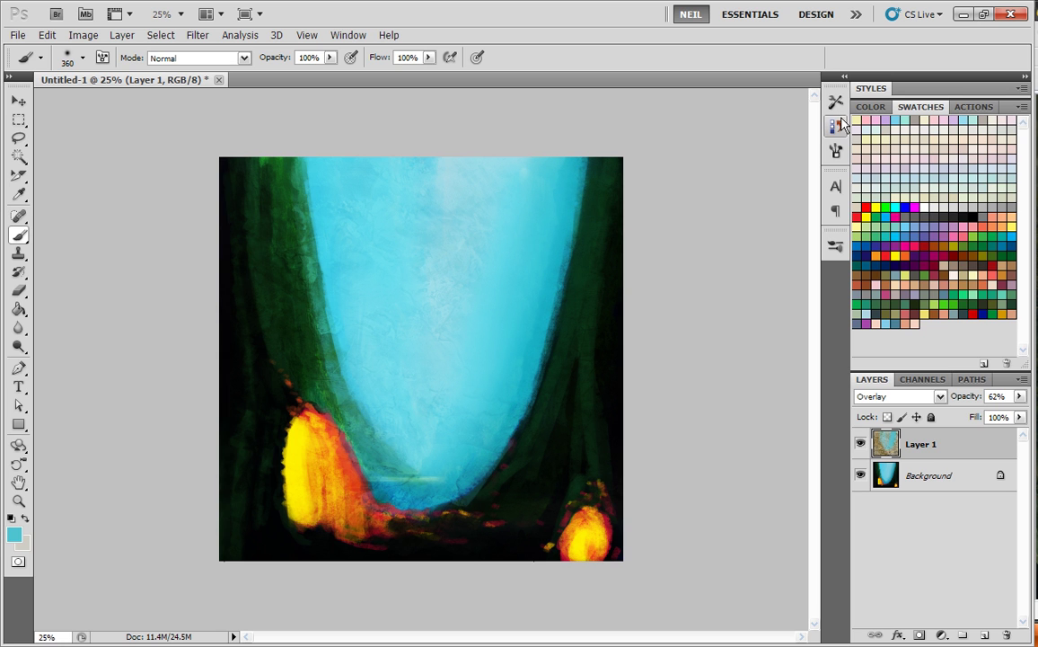
click(1022, 380)
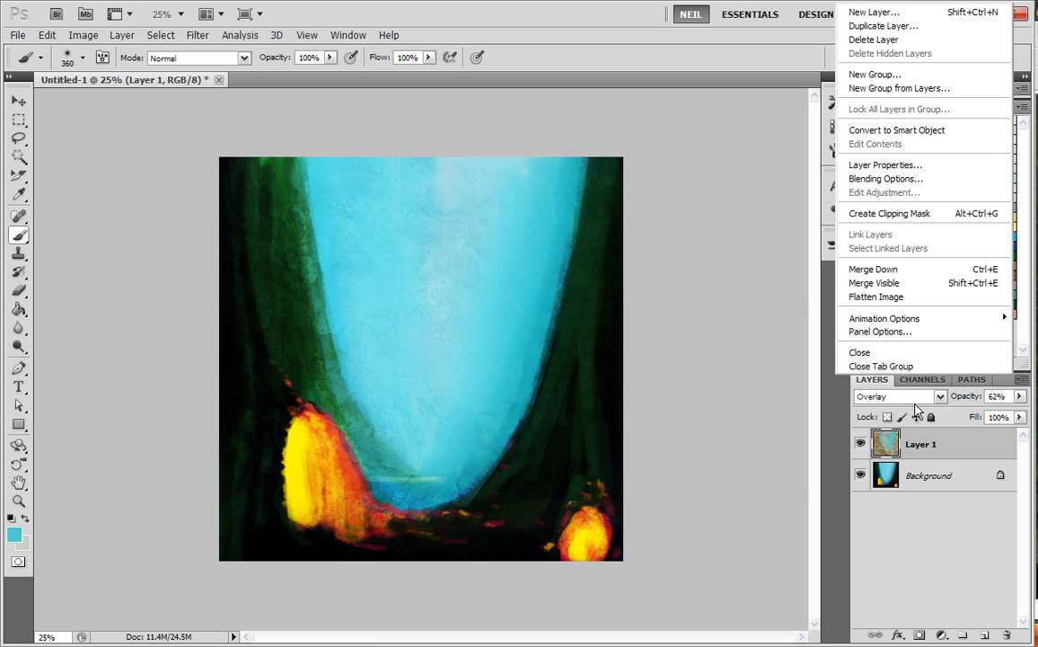
click(873, 269)
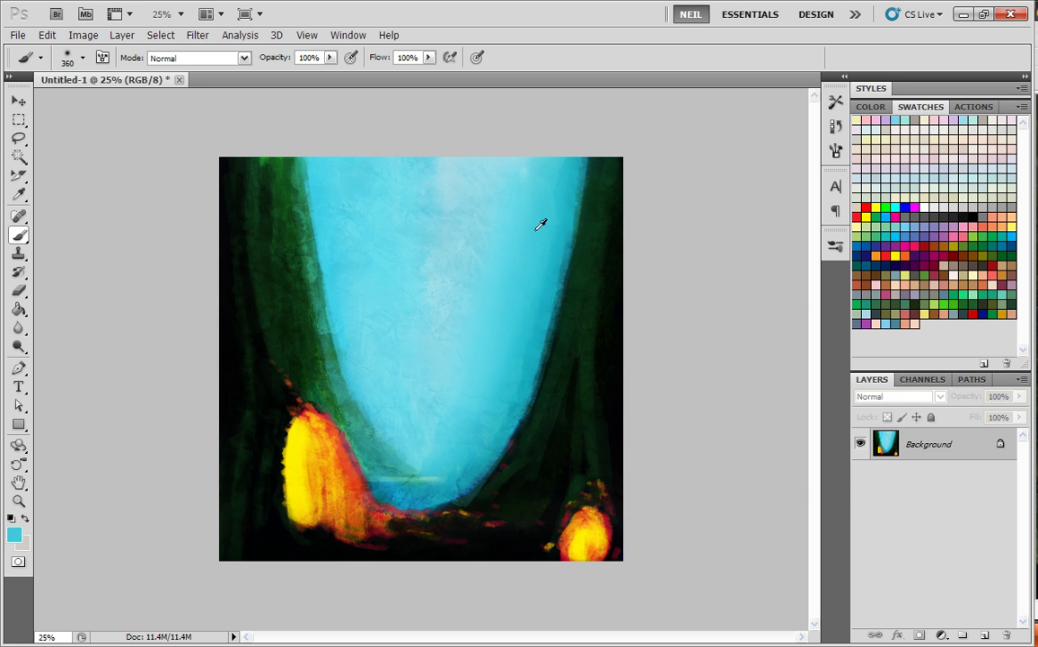
- Brush a soft light blue haze over both edges of the light shape, reducing the soft brush to 158 px for the lower part
mouse_move(571, 134)
mouse_down()
mouse_move(503, 375)
mouse_move(488, 387)
mouse_move(567, 138)
mouse_move(470, 437)
mouse_move(552, 151)
mouse_move(458, 446)
mouse_up()
drag(293, 121, 283, 300)
mouse_move(270, 154)
mouse_down()
mouse_move(310, 363)
mouse_move(332, 386)
mouse_up()
right_click(451, 355)
mouse_move(424, 478)
mouse_down()
mouse_move(366, 462)
mouse_move(312, 358)
mouse_move(309, 373)
mouse_move(296, 349)
mouse_move(327, 373)
mouse_move(352, 424)
mouse_move(323, 377)
mouse_move(319, 385)
mouse_move(288, 306)
mouse_move(324, 355)
mouse_move(348, 345)
mouse_move(355, 370)
mouse_move(314, 347)
mouse_move(283, 294)
mouse_move(340, 403)
mouse_move(328, 256)
mouse_move(355, 320)
mouse_move(303, 349)
mouse_move(341, 303)
mouse_up()
drag(408, 468, 519, 359)
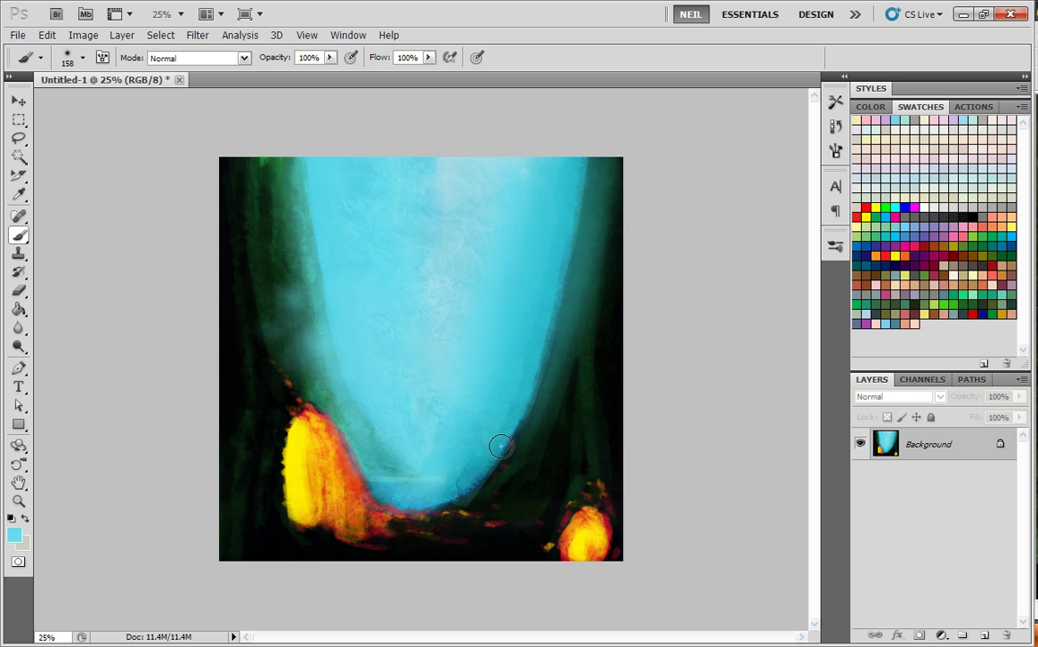
- Paint sampled teal along the light shape's lower-left edge with the 189 textured brush preset, sized to 87 px
right_click(466, 381)
click(511, 408)
click(515, 312)
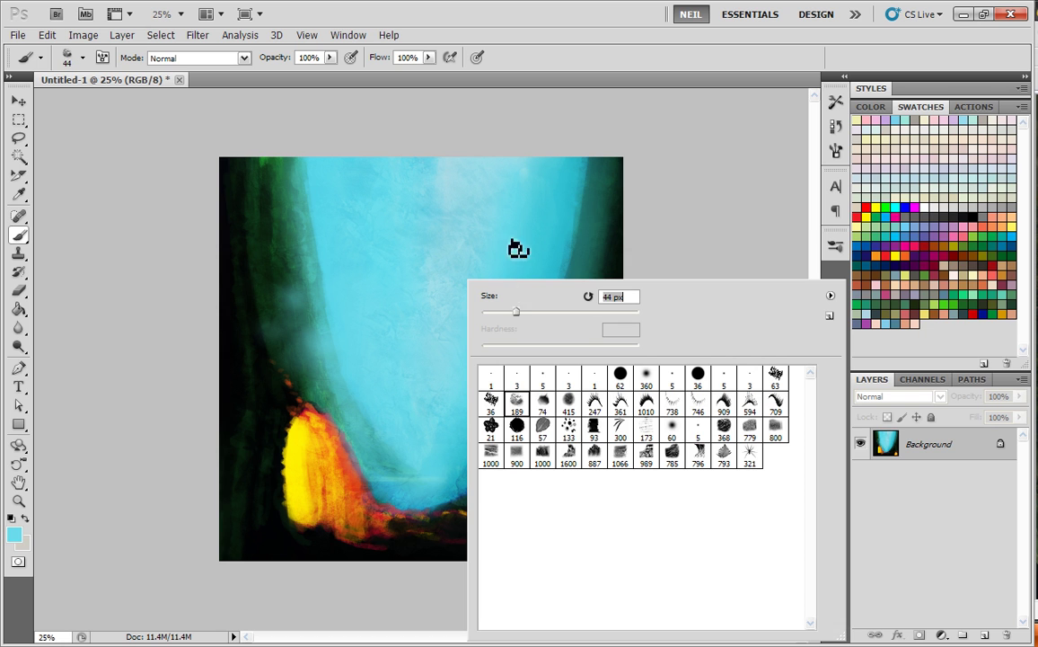
alt+click(397, 456)
mouse_move(342, 367)
mouse_down()
mouse_move(402, 472)
mouse_move(358, 426)
mouse_move(423, 483)
mouse_move(349, 411)
mouse_up()
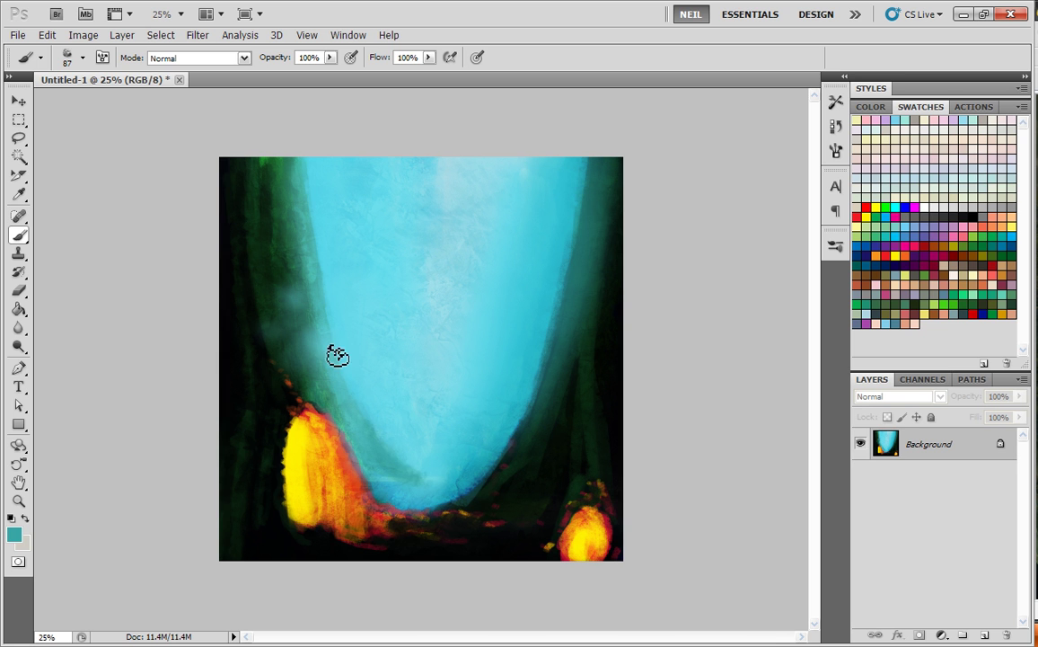
- Define the light shape's lower-left edge with a sampled green stroke using the 36 px textured brush
right_click(408, 287)
click(421, 400)
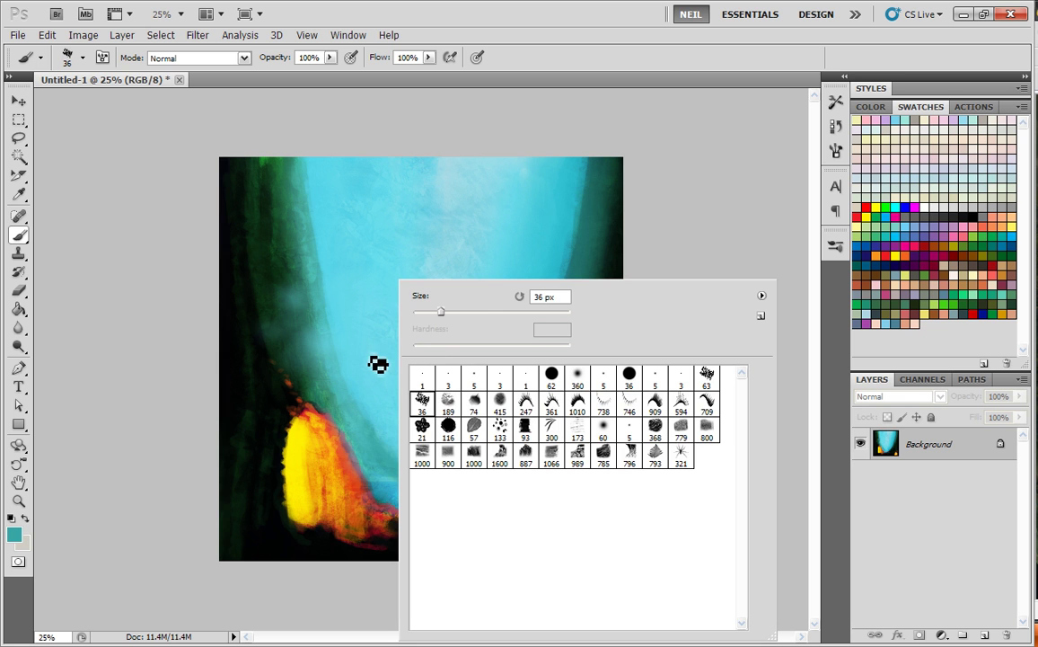
alt+click(338, 409)
drag(361, 436, 407, 481)
- Paint cloudy patches of sampled light blue inside the light shape with the 189 px textured brush
right_click(417, 326)
click(467, 402)
alt+click(485, 185)
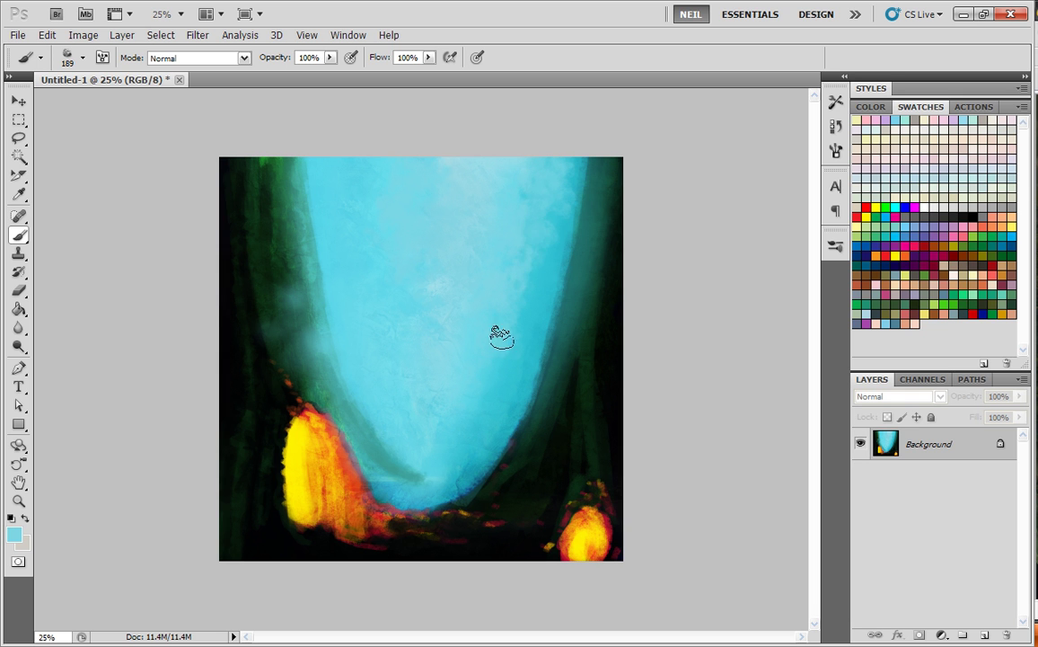
- Paint cloudy patches of sampled light and medium blues inside the light shape with the textured brush enlarged to 432 px
right_click(615, 272)
alt+click(539, 197)
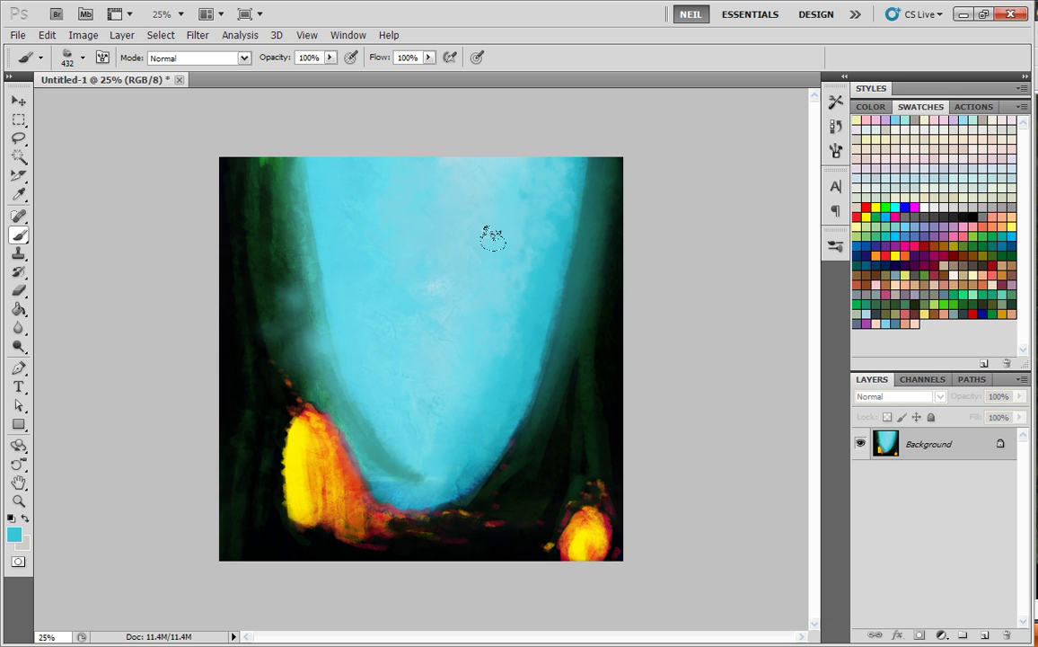
drag(425, 427, 429, 281)
alt+click(439, 252)
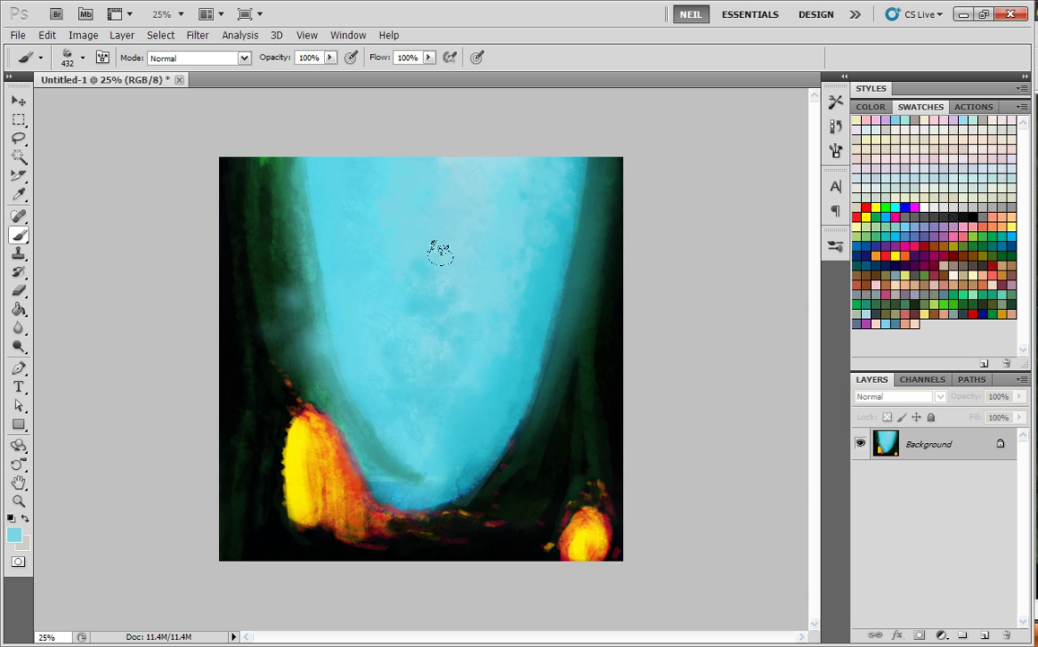
alt+click(457, 404)
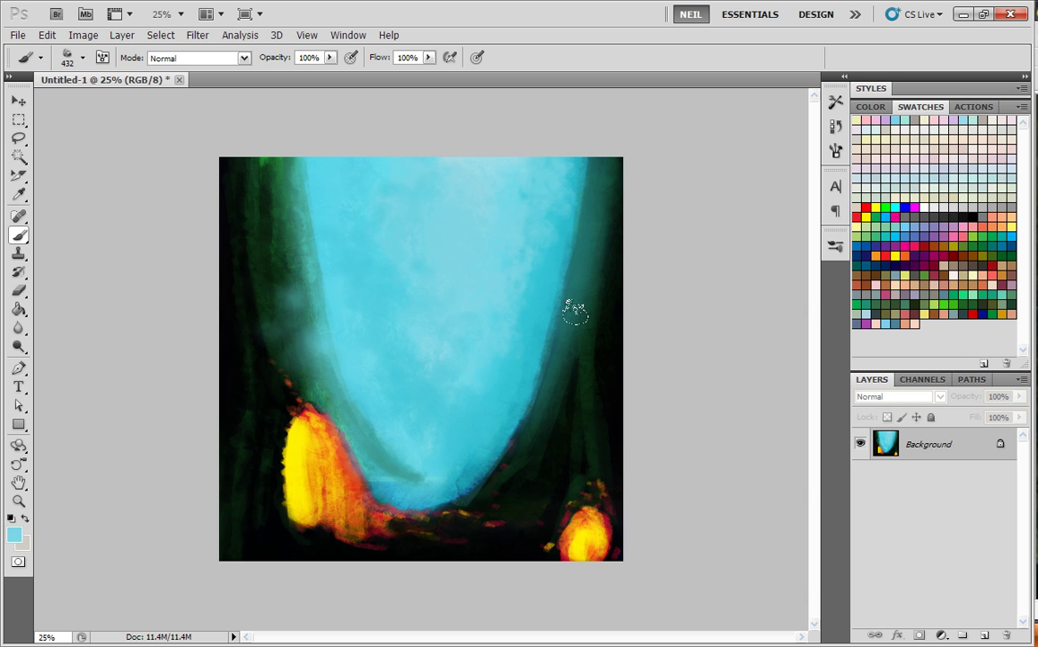
- Rework the light shape's left edge with sampled strokes, using the 36 textured brush preset sized to 73 px
right_click(493, 274)
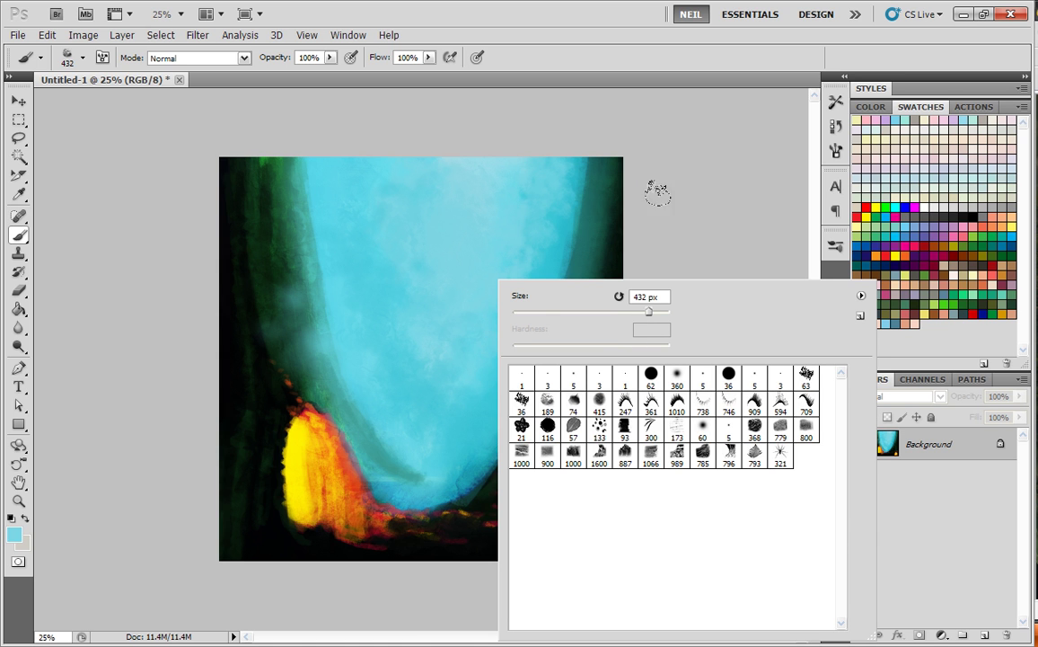
click(528, 404)
click(568, 312)
alt+click(311, 298)
drag(309, 288, 303, 219)
alt+click(357, 427)
drag(321, 394, 337, 416)
- Paint vertical sampled green strokes through the dark area beside the light shape's left edge and break them up with black
alt+click(320, 380)
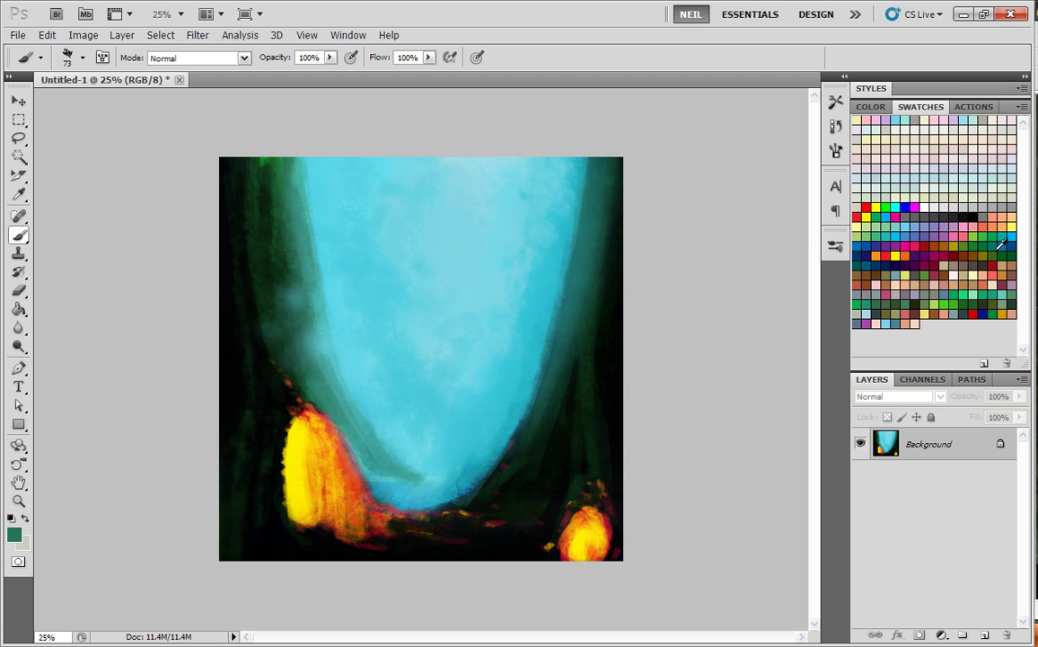
mouse_move(355, 413)
mouse_down()
mouse_move(327, 378)
mouse_move(300, 166)
mouse_up()
mouse_move(282, 210)
mouse_down()
mouse_move(279, 283)
mouse_move(264, 211)
mouse_move(271, 304)
mouse_move(264, 191)
mouse_move(294, 338)
mouse_move(262, 334)
mouse_move(252, 366)
mouse_move(261, 473)
mouse_up()
key(d)
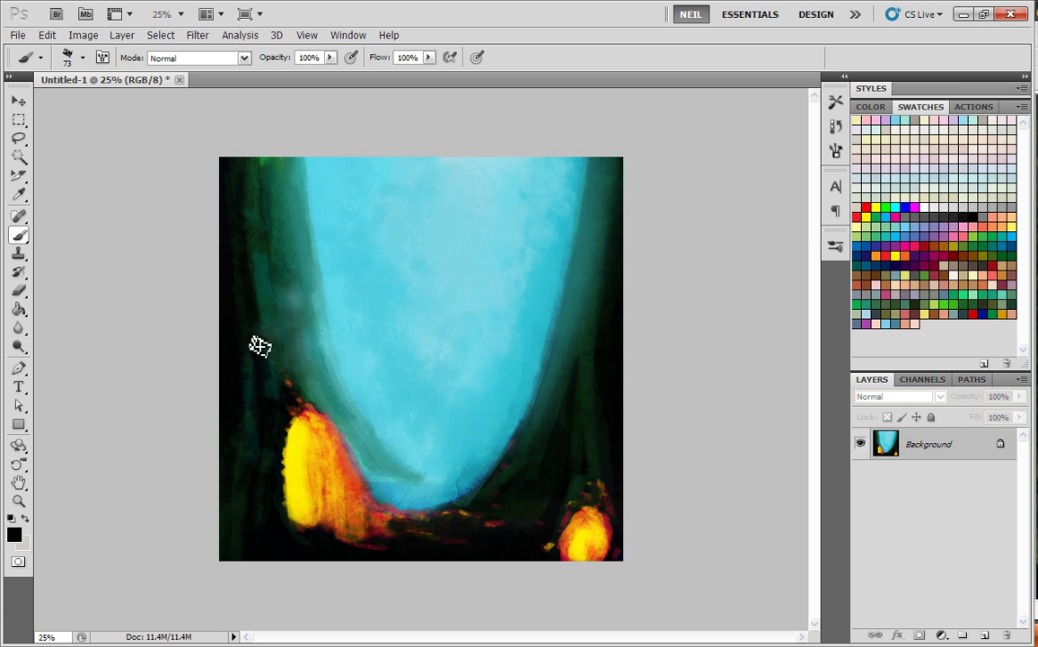
drag(256, 277, 261, 321)
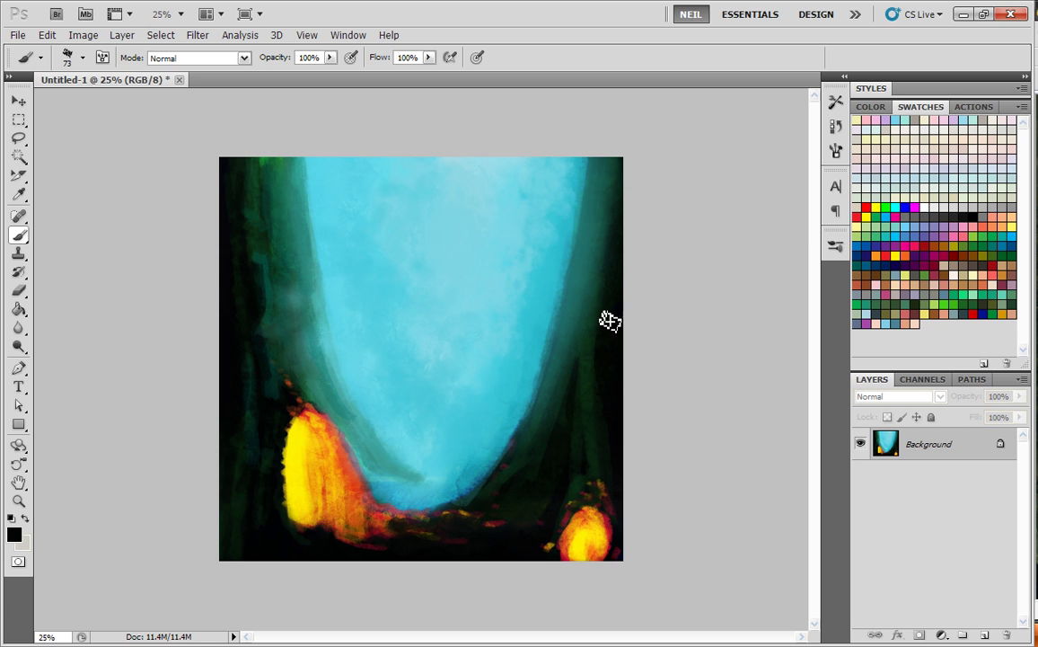
alt+click(254, 269)
- Add faint pink swatch strokes to the dark green form at the lower right of the painting
click(982, 220)
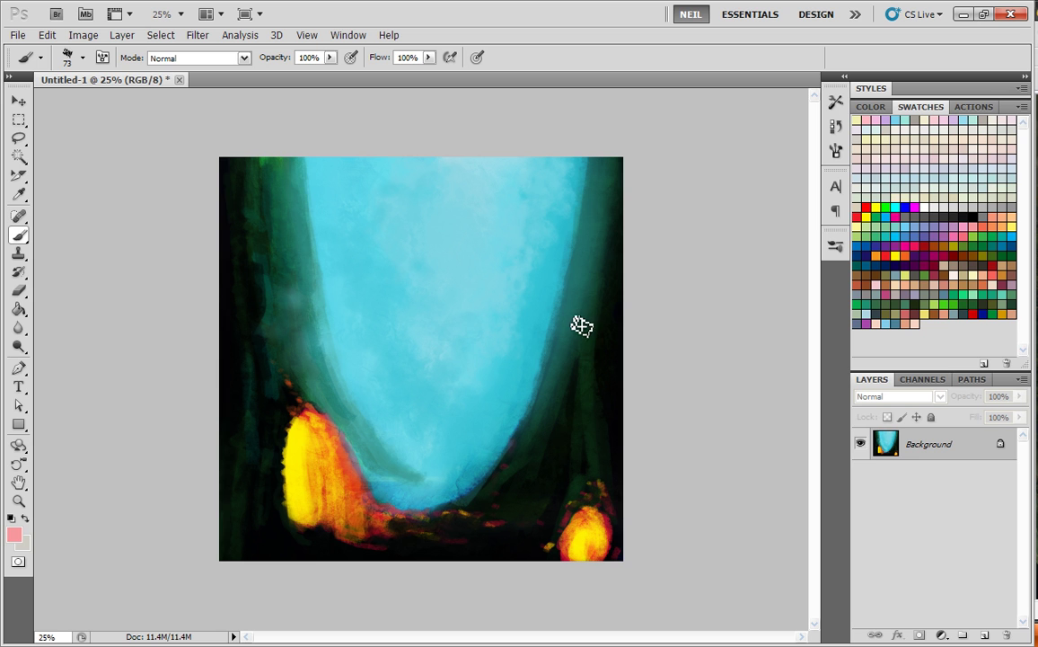
mouse_move(583, 350)
mouse_down()
mouse_move(576, 437)
mouse_move(585, 389)
mouse_move(556, 451)
mouse_up()
alt+click(583, 403)
mouse_move(592, 336)
mouse_down()
mouse_move(563, 435)
mouse_move(588, 353)
mouse_move(583, 446)
mouse_up()
alt+click(566, 402)
- Layer sampled teal and dark green strokes over the dark form to the right of the light shape, above the small glow
alt+click(582, 451)
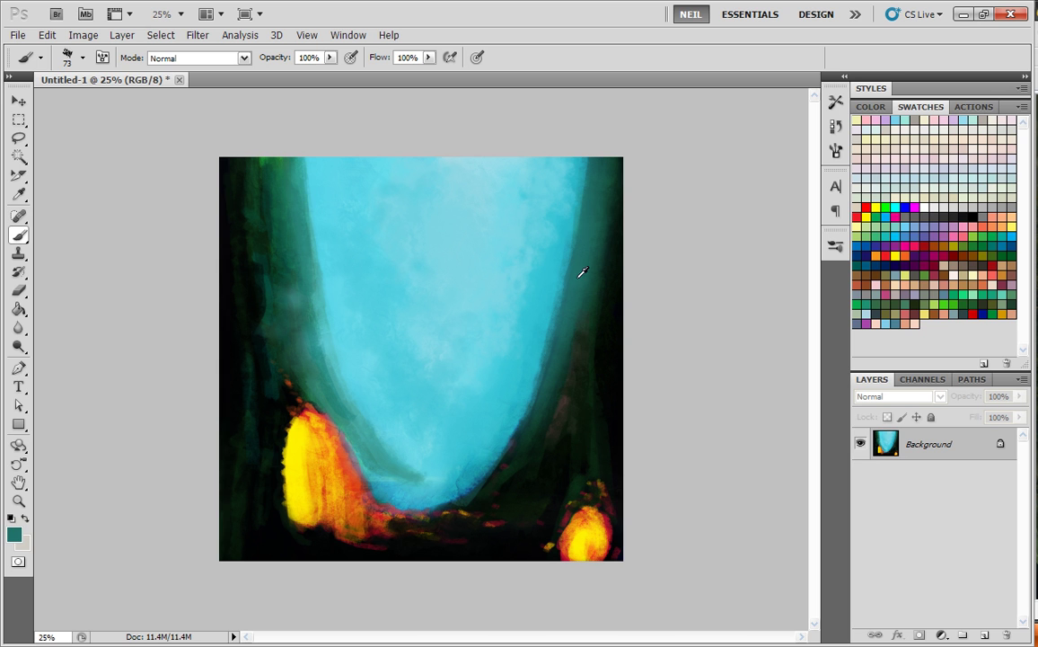
mouse_move(586, 352)
mouse_down()
mouse_move(595, 443)
mouse_move(593, 405)
mouse_move(577, 484)
mouse_up()
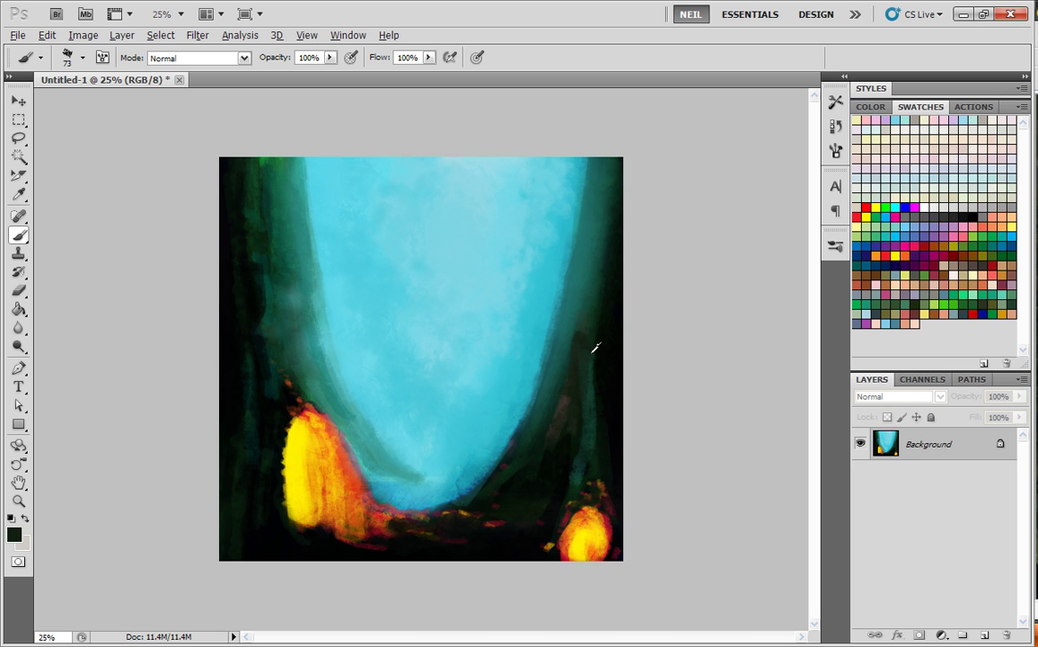
mouse_move(600, 313)
mouse_down()
mouse_move(590, 339)
mouse_move(615, 193)
mouse_move(590, 314)
mouse_up()
alt+click(592, 263)
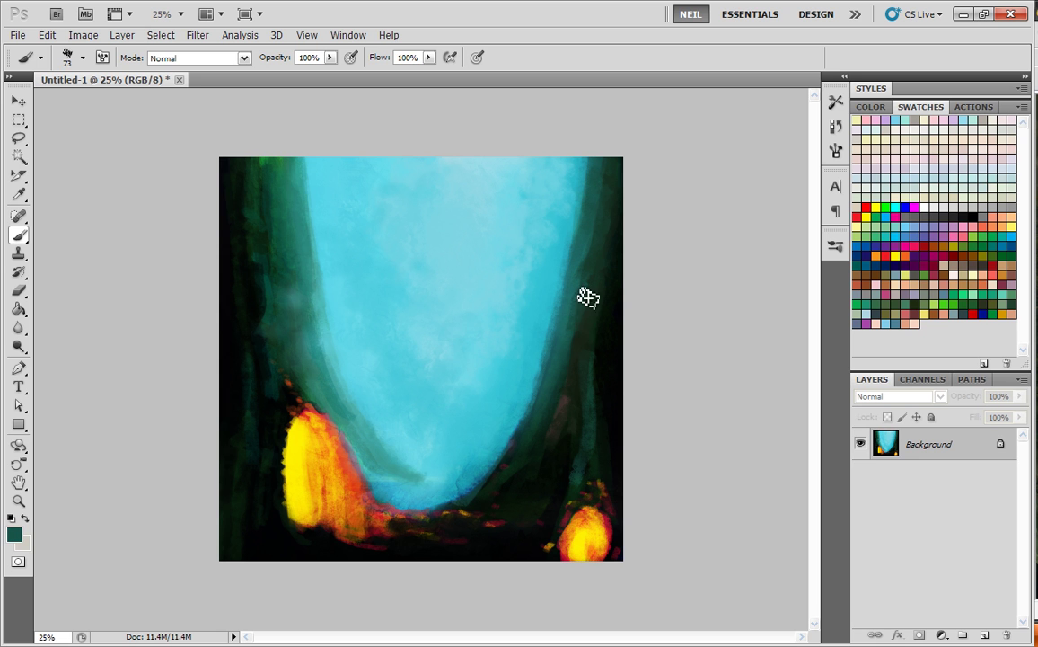
drag(579, 339, 596, 349)
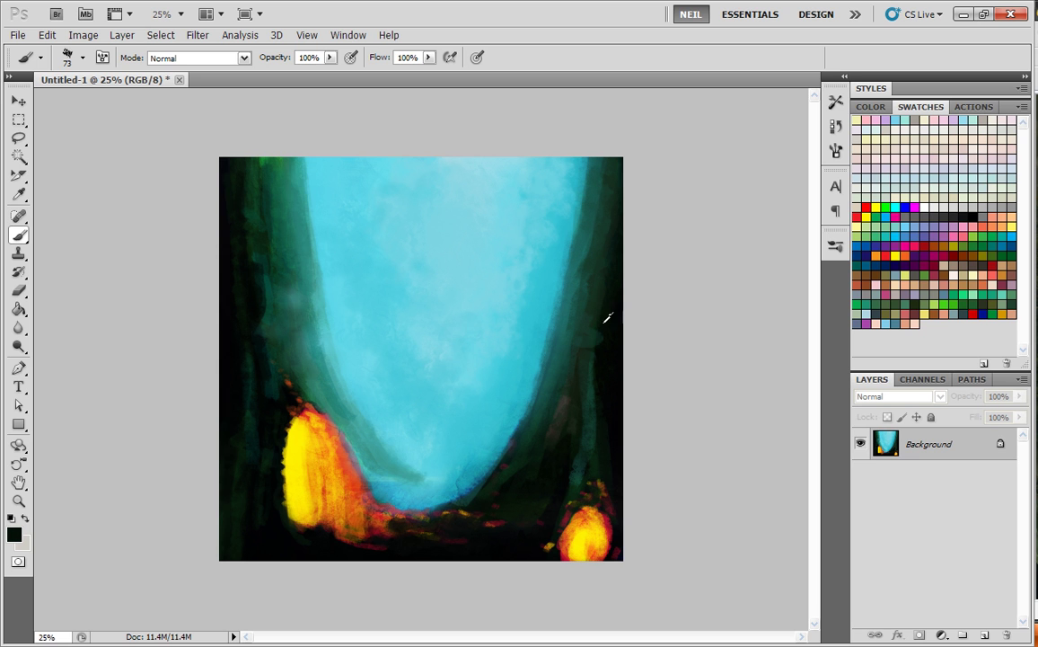
mouse_move(602, 412)
mouse_down()
mouse_move(613, 439)
mouse_move(600, 472)
mouse_up()
alt+click(615, 442)
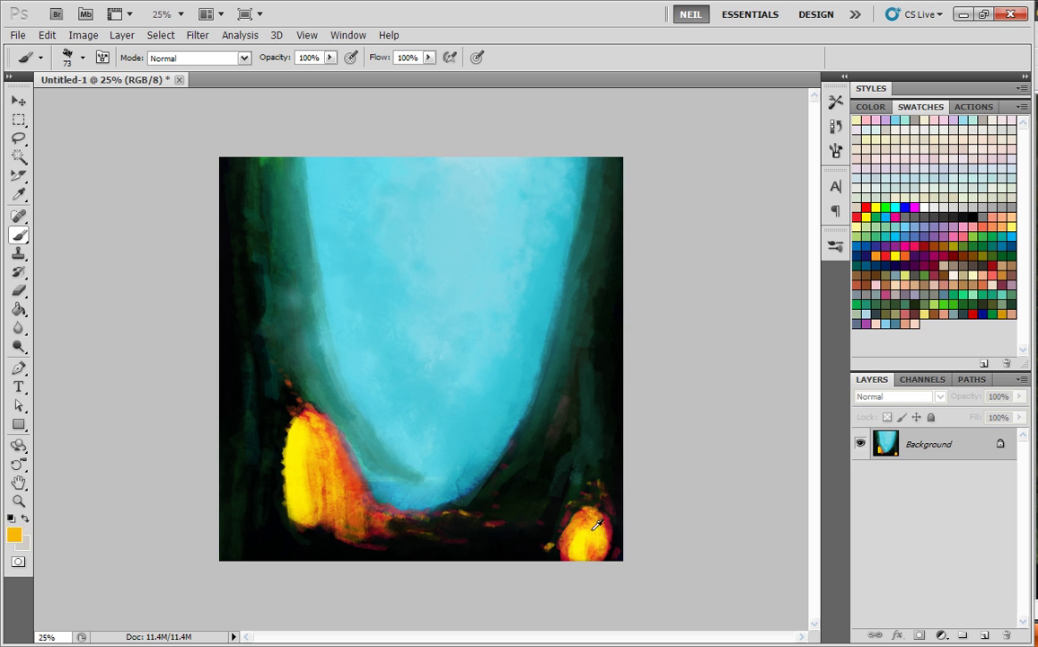
- Repaint the small lower-right glow in sampled orange and shape its edges with sampled red and black, reducing the brush to 60 px
alt+click(584, 556)
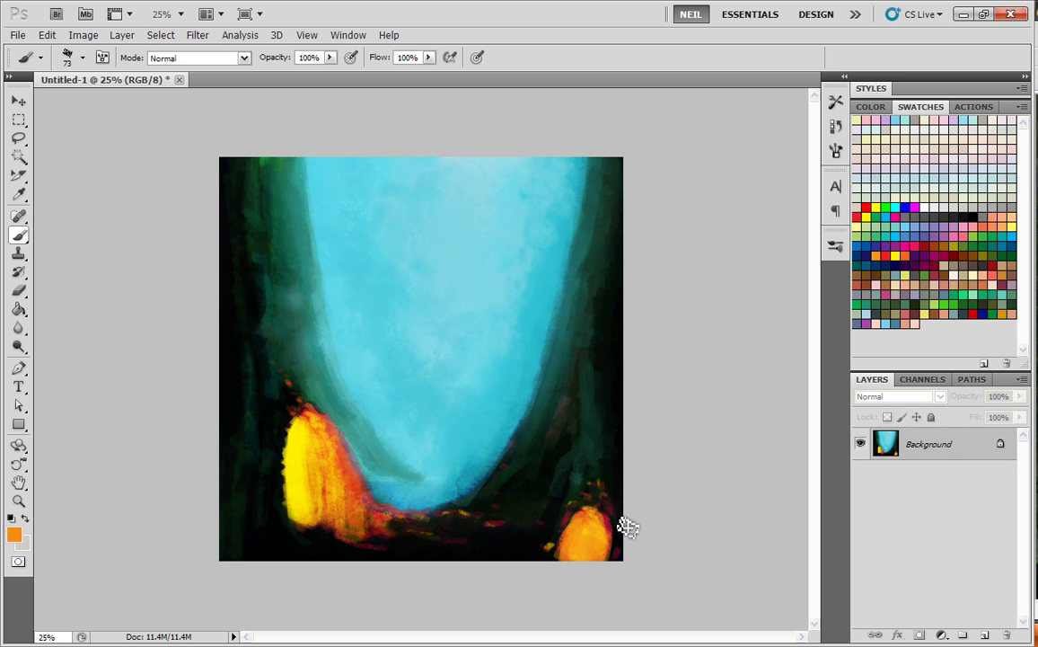
alt+click(612, 530)
right_click(604, 465)
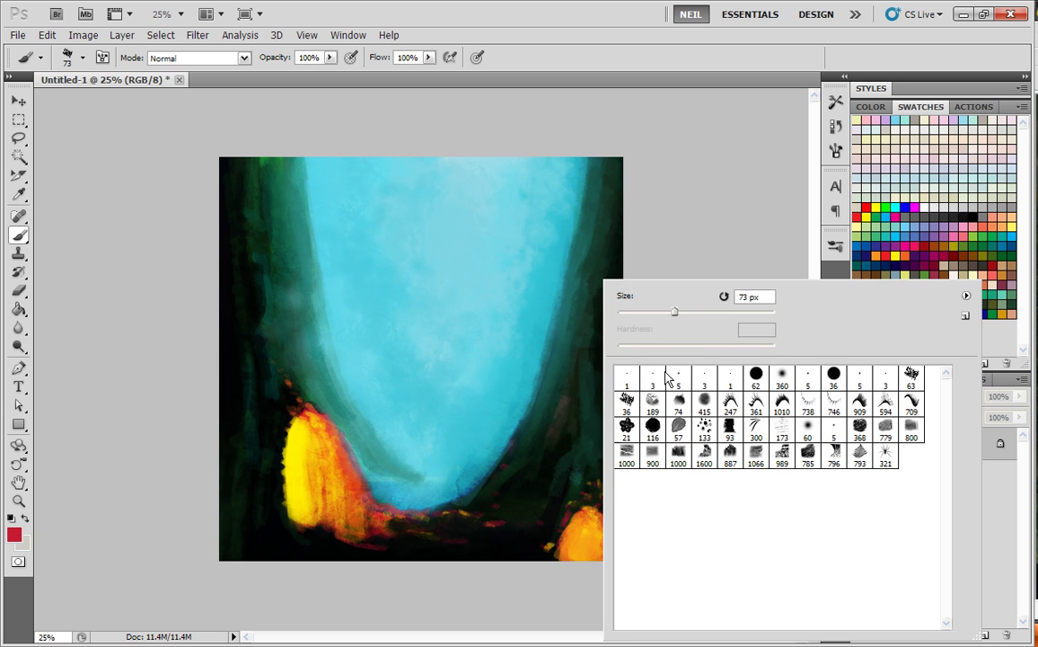
click(588, 525)
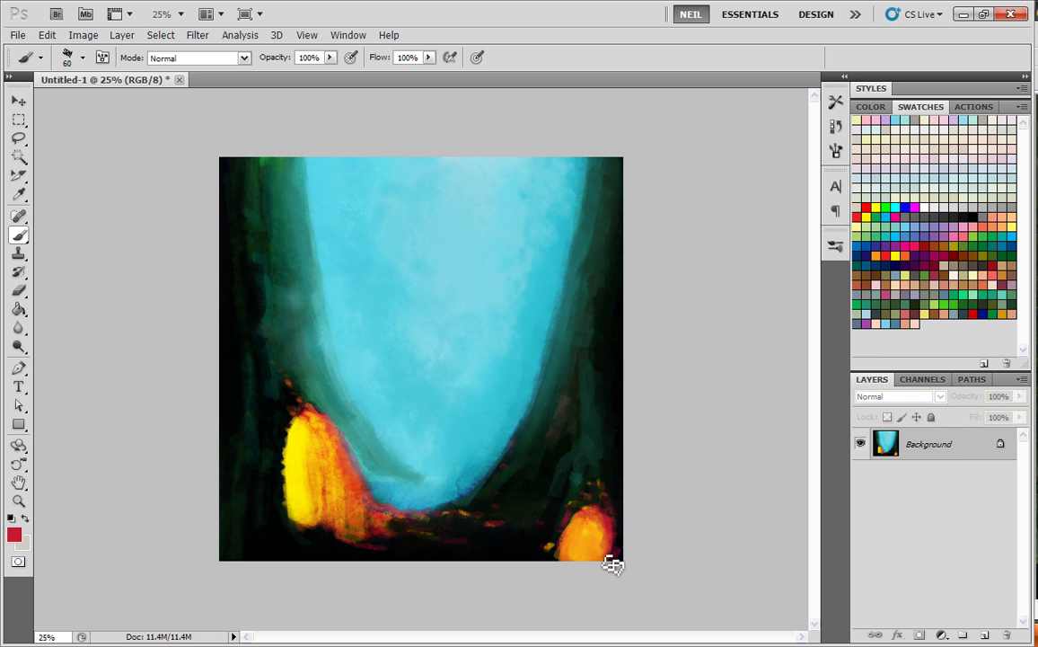
alt+click(584, 523)
alt+click(619, 540)
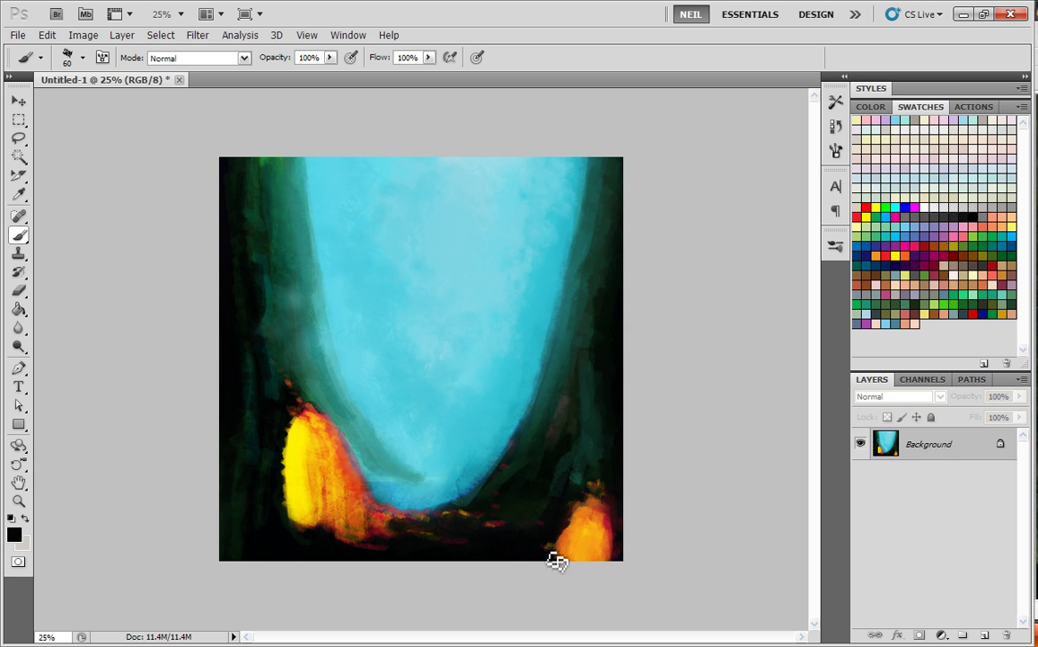
alt+click(575, 539)
- Clean up the large yellow glow's upper-left edge at 100% zoom with black and sampled yellow, using a 34 px textured brush
key(ctrl+plus)
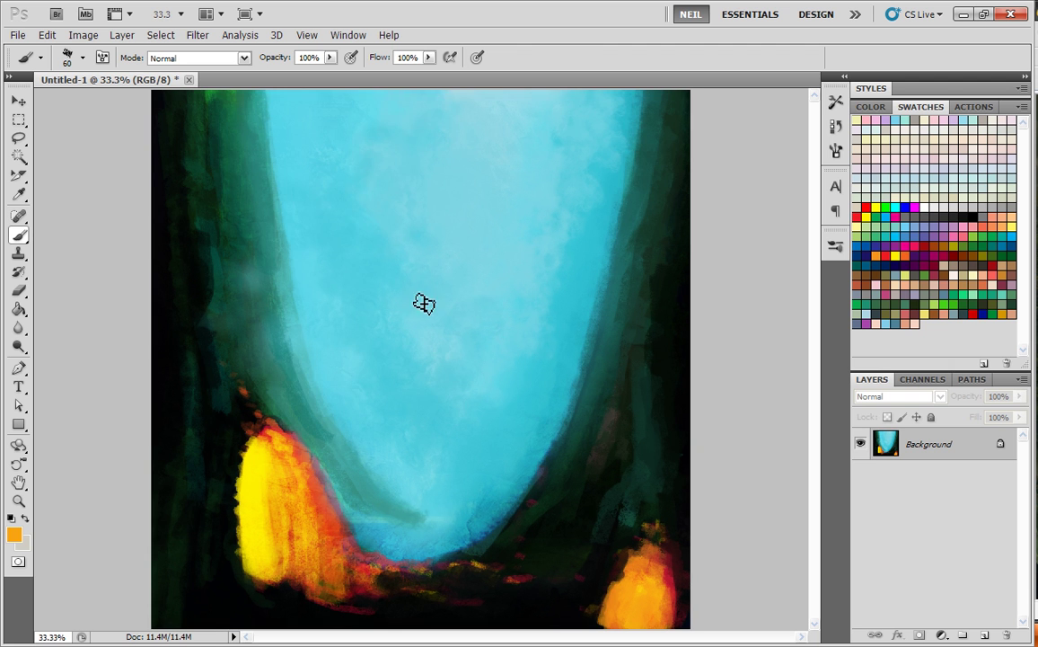
click(306, 35)
click(334, 177)
drag(327, 155, 309, 533)
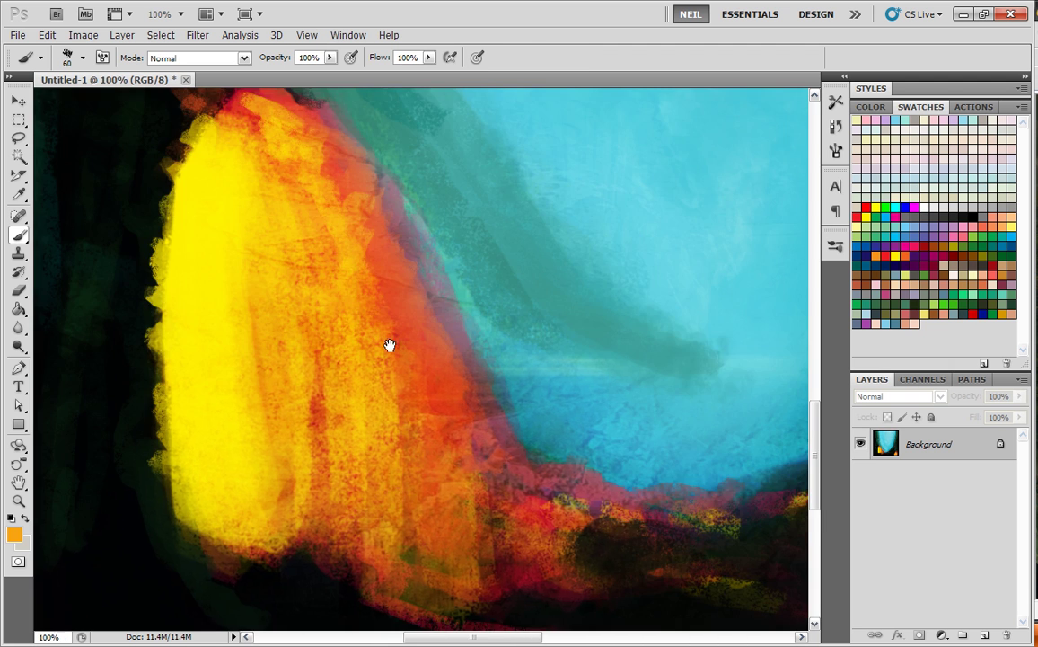
drag(315, 400, 439, 415)
right_click(402, 248)
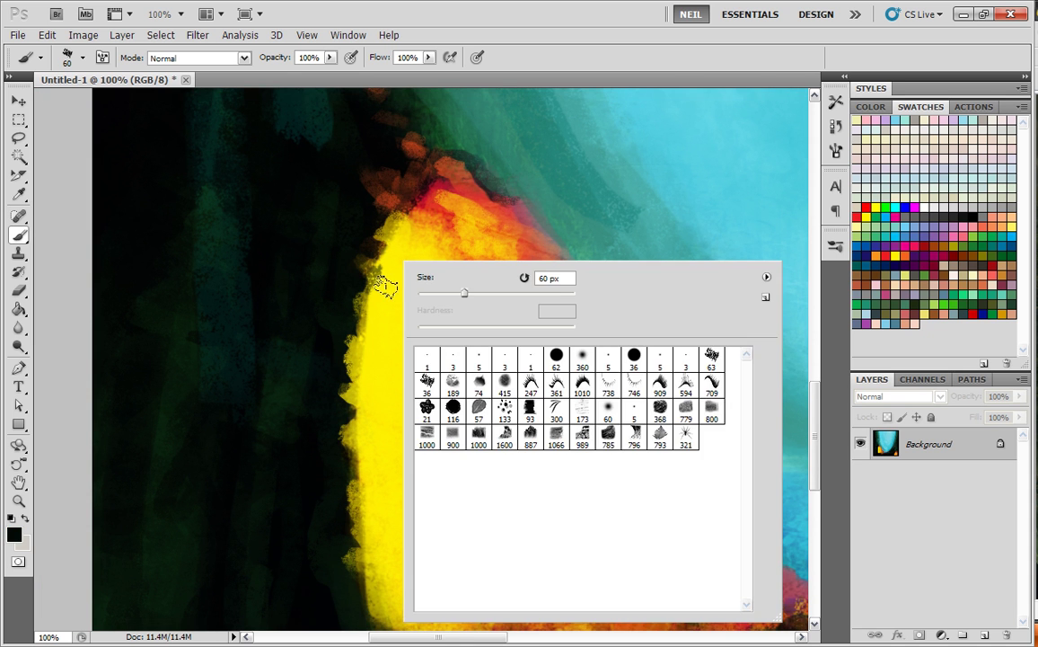
key(Return)
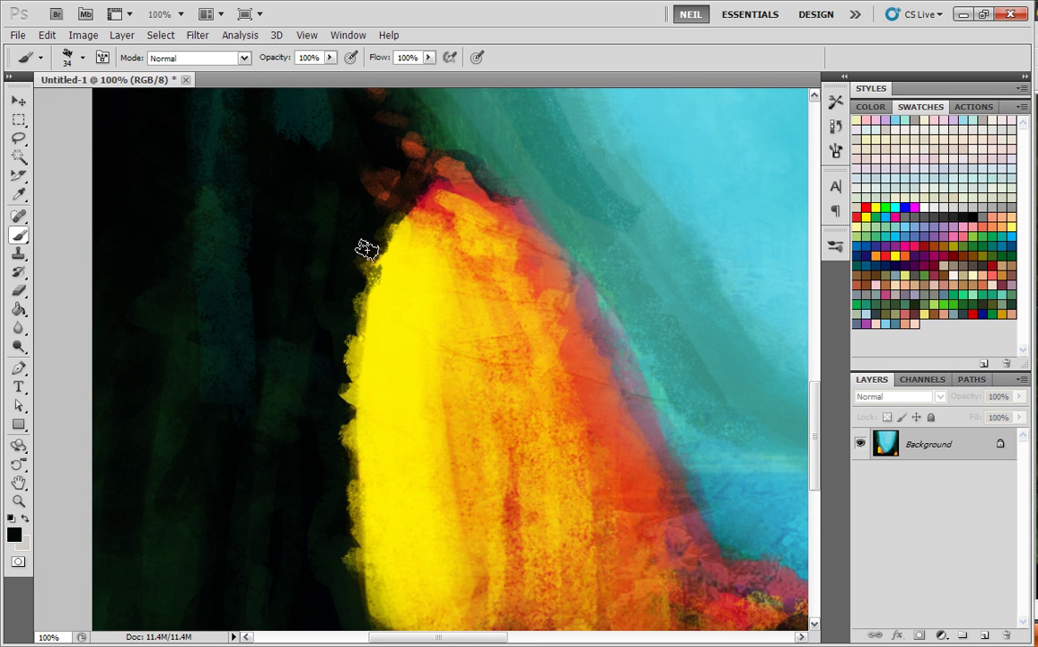
alt+click(363, 294)
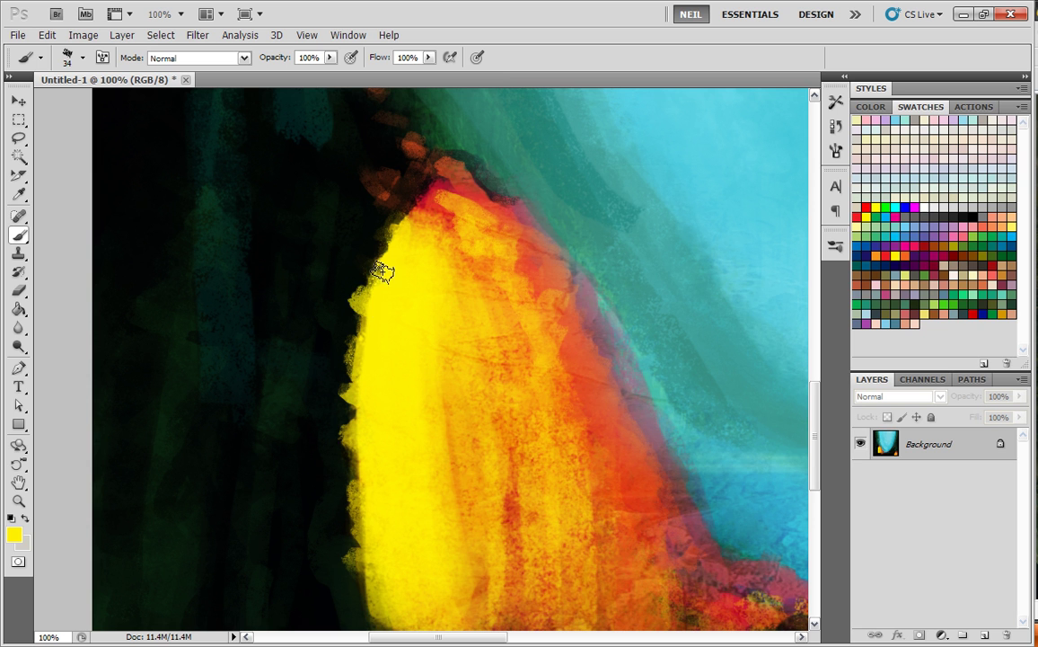
- Trim the yellow glow's ragged left edge with a sampled dark colour, using a hard round brush sized to 22 px
right_click(373, 253)
drag(424, 308, 405, 309)
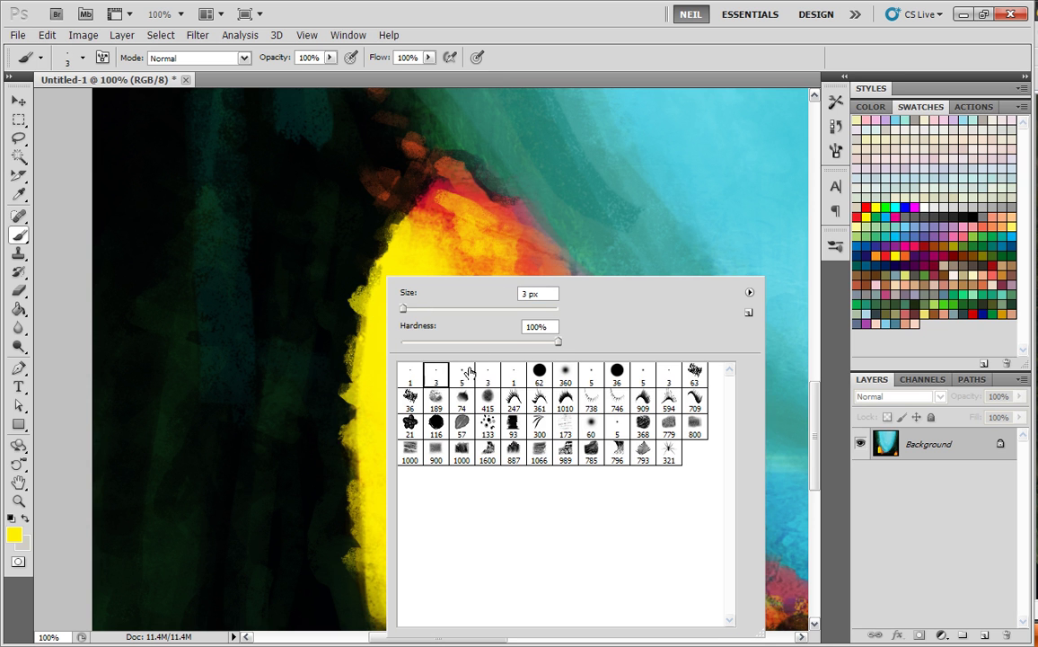
click(416, 308)
alt+click(366, 262)
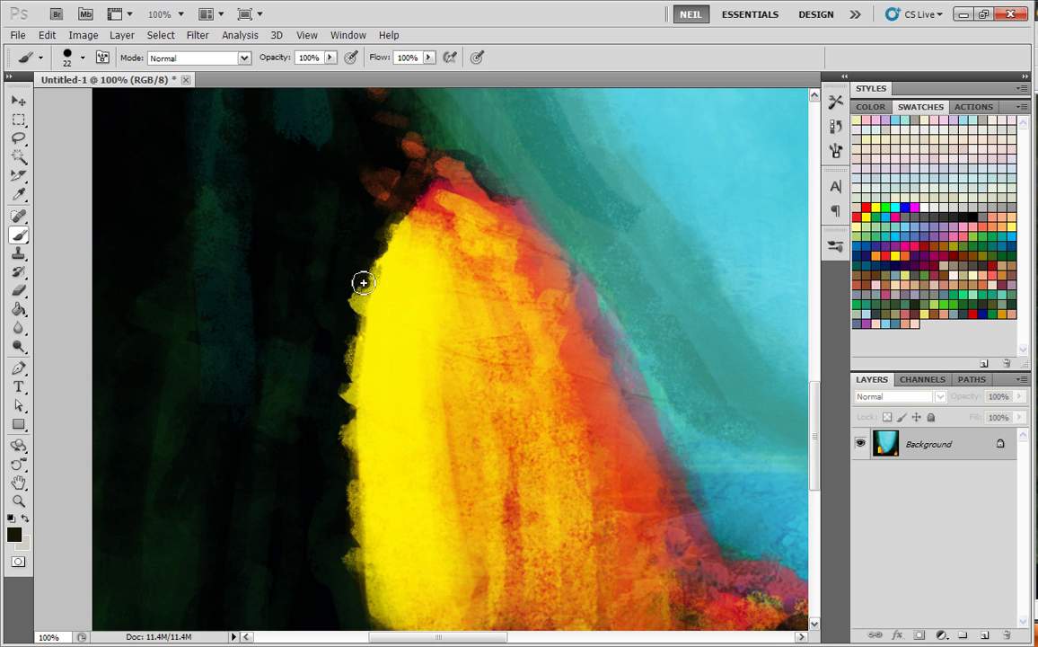
mouse_move(359, 298)
mouse_down()
mouse_move(341, 374)
mouse_move(339, 341)
mouse_move(350, 328)
mouse_move(336, 395)
mouse_move(355, 419)
mouse_move(347, 449)
mouse_up()
drag(357, 392, 359, 353)
- Paint sampled orange along the large glow's upper-right edge with the hard round brush and return to the full canvas view
alt+click(439, 212)
mouse_move(427, 200)
mouse_down()
mouse_move(438, 187)
mouse_move(500, 243)
mouse_move(579, 369)
mouse_up()
key(ctrl+minus)
key(ctrl+minus)
key(ctrl+minus)
key(ctrl+minus)
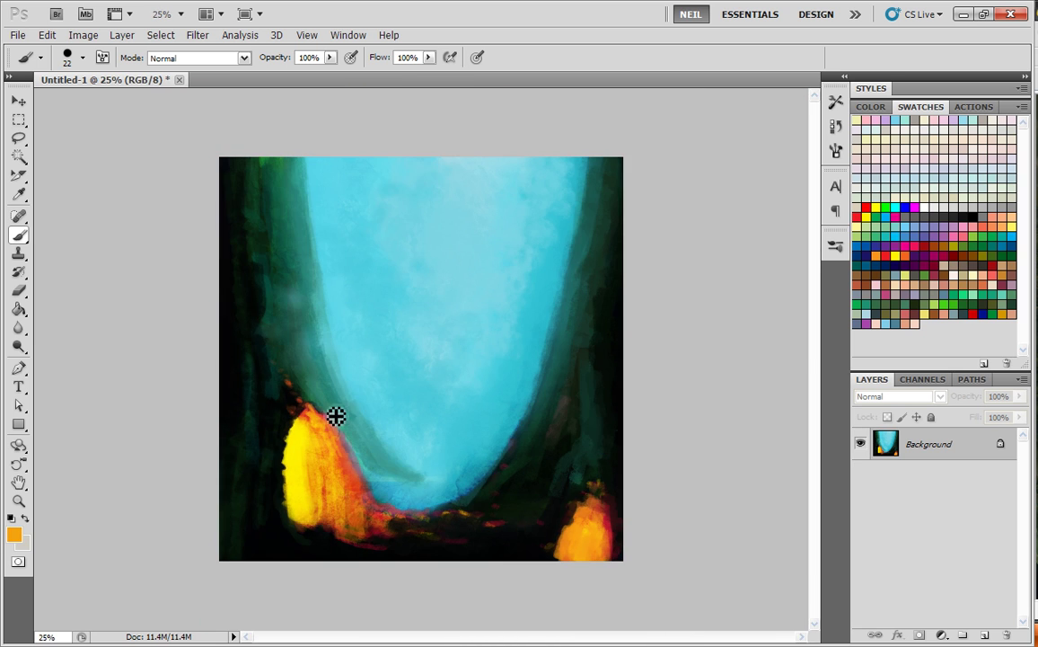
- Paint a bright yellow core in the small lower-right glow with the 36 px textured brush
right_click(456, 387)
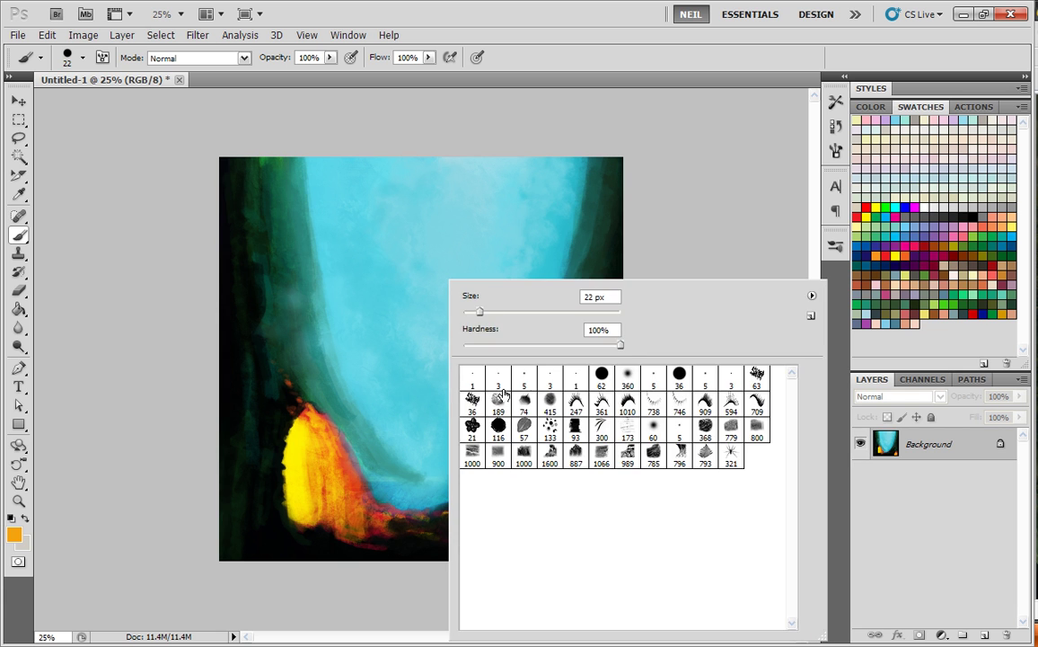
click(479, 410)
alt+click(306, 235)
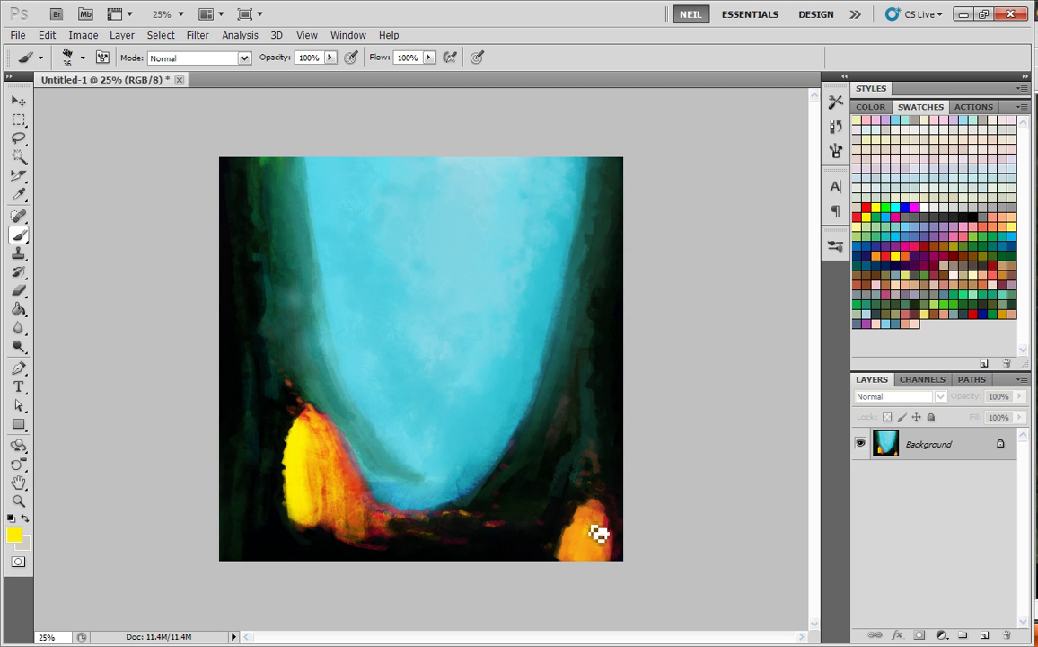
mouse_move(594, 523)
mouse_down()
mouse_move(595, 534)
mouse_move(588, 550)
mouse_move(602, 506)
mouse_move(601, 556)
mouse_move(602, 439)
mouse_move(612, 549)
mouse_up()
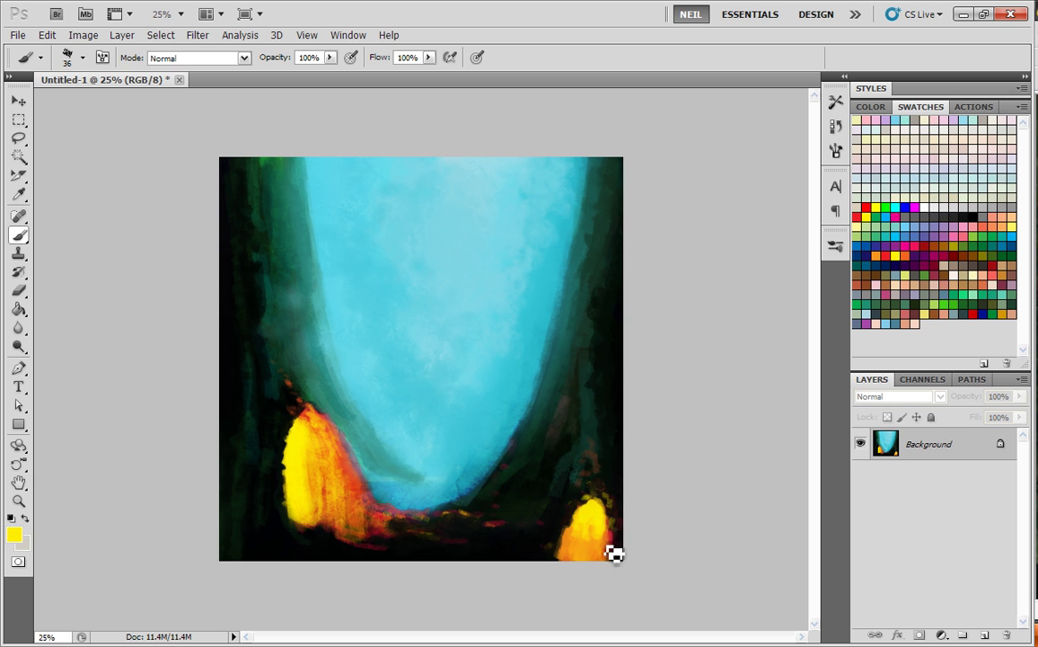
- Add sampled orange strokes around the base of the small glow and trim its left side with black
alt+click(613, 528)
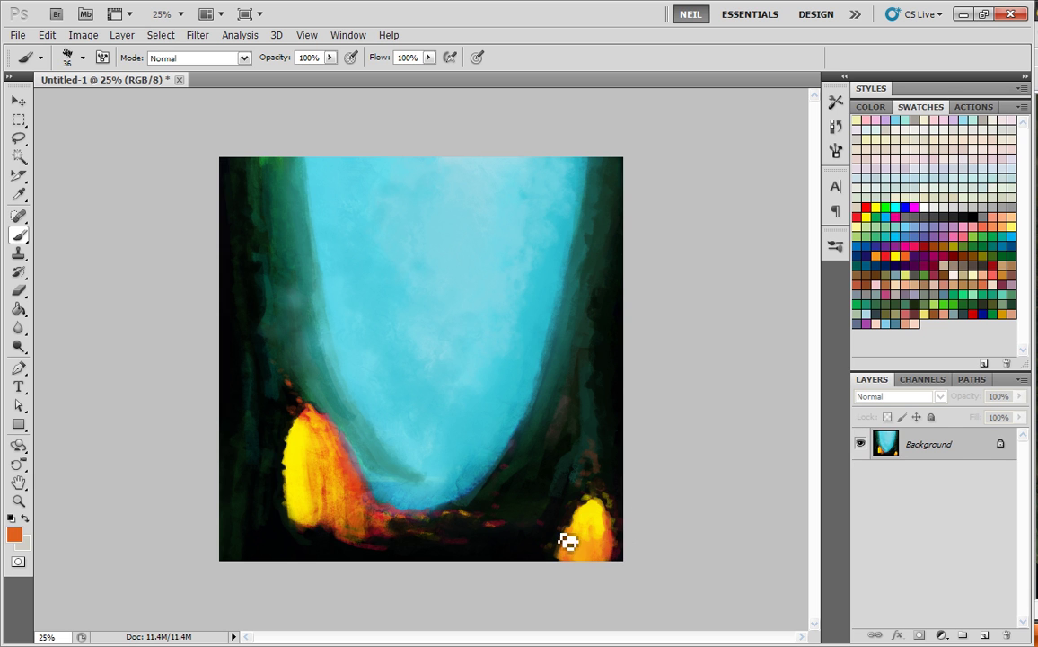
mouse_move(565, 551)
mouse_down()
mouse_move(558, 543)
mouse_move(528, 555)
mouse_up()
alt+click(571, 522)
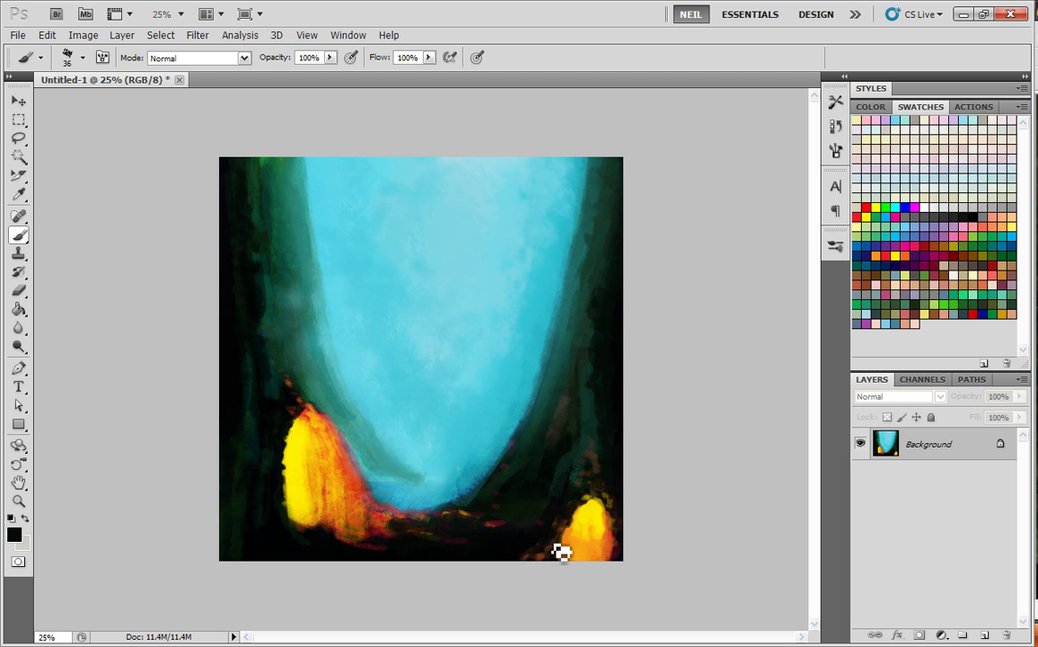
alt+click(548, 557)
- Refine the light shape's bottom and lower-right edges with sampled dark red, blue and dark green strokes
alt+click(384, 514)
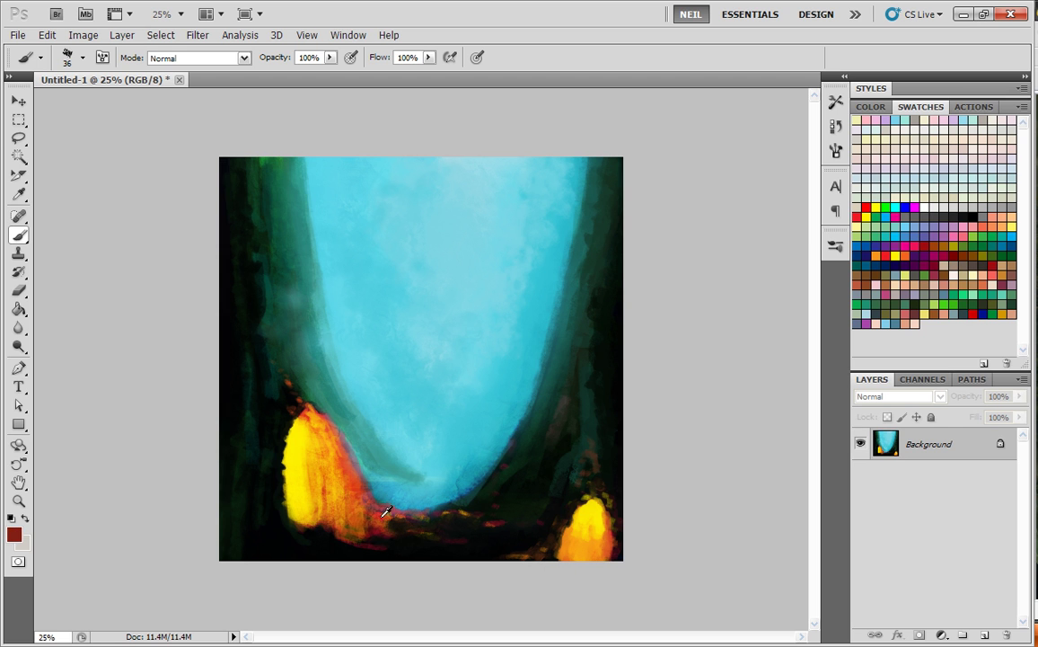
alt+click(424, 539)
alt+click(465, 505)
alt+click(468, 499)
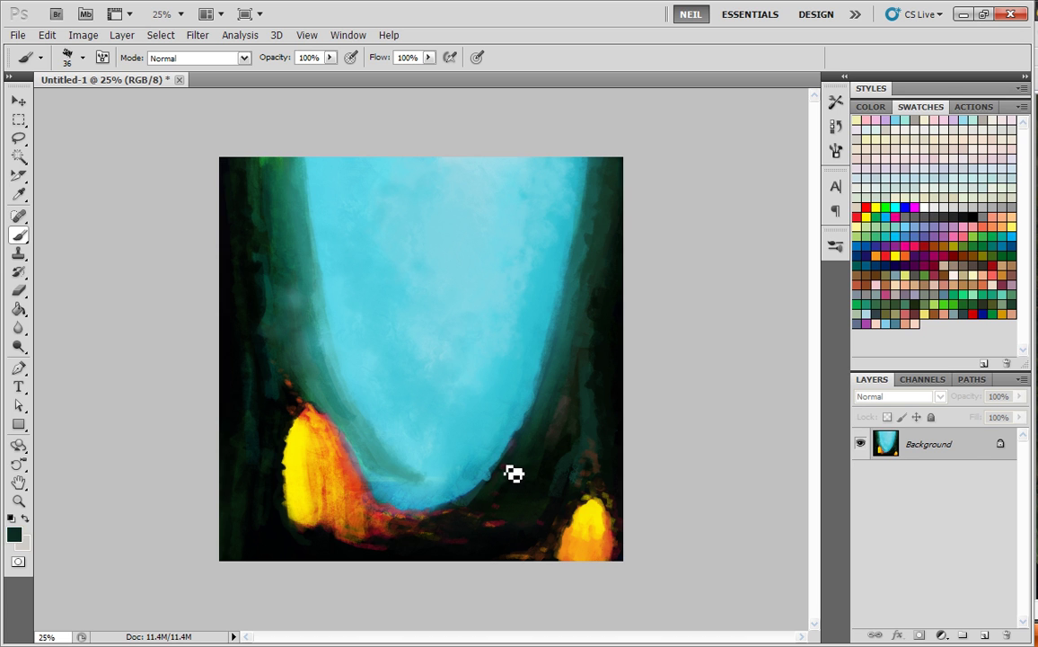
alt+click(532, 430)
alt+click(550, 364)
drag(552, 391, 503, 489)
- Redefine the light shape's left edge down to its lower tip with sampled blue and teal strokes
alt+click(328, 188)
mouse_move(330, 247)
mouse_down()
mouse_move(331, 271)
mouse_move(324, 239)
mouse_move(333, 332)
mouse_move(379, 434)
mouse_move(419, 475)
mouse_move(377, 452)
mouse_up()
alt+click(391, 412)
alt+click(417, 454)
alt+click(405, 456)
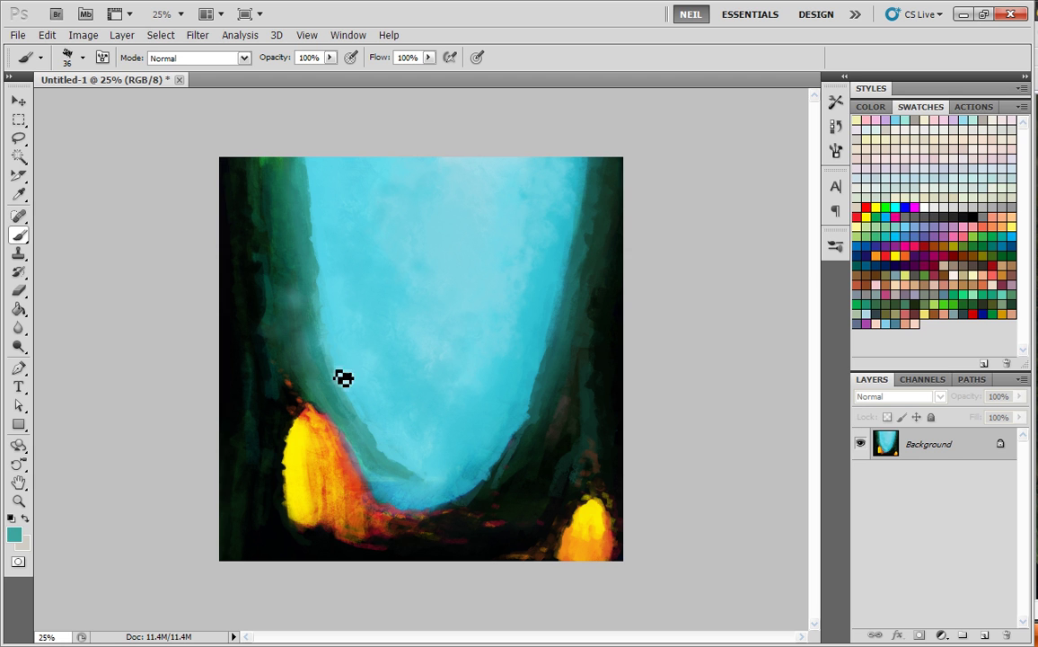
- Blend misty teal and sampled light blue over the light shape's lower-left edge with a soft round brush, enlarging it up to 494 px
right_click(437, 346)
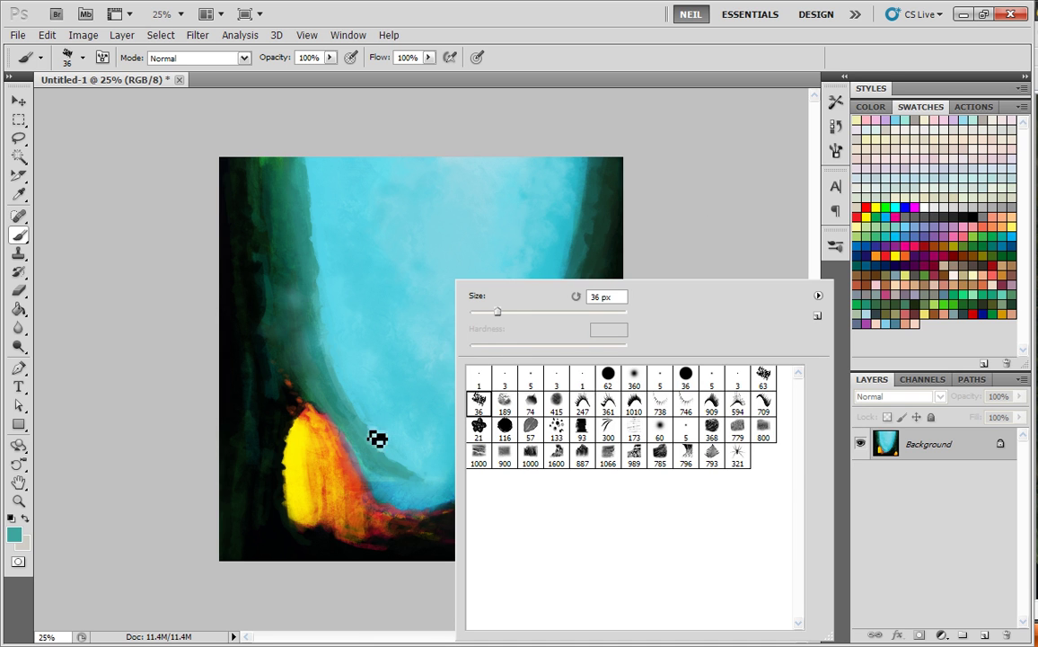
click(646, 382)
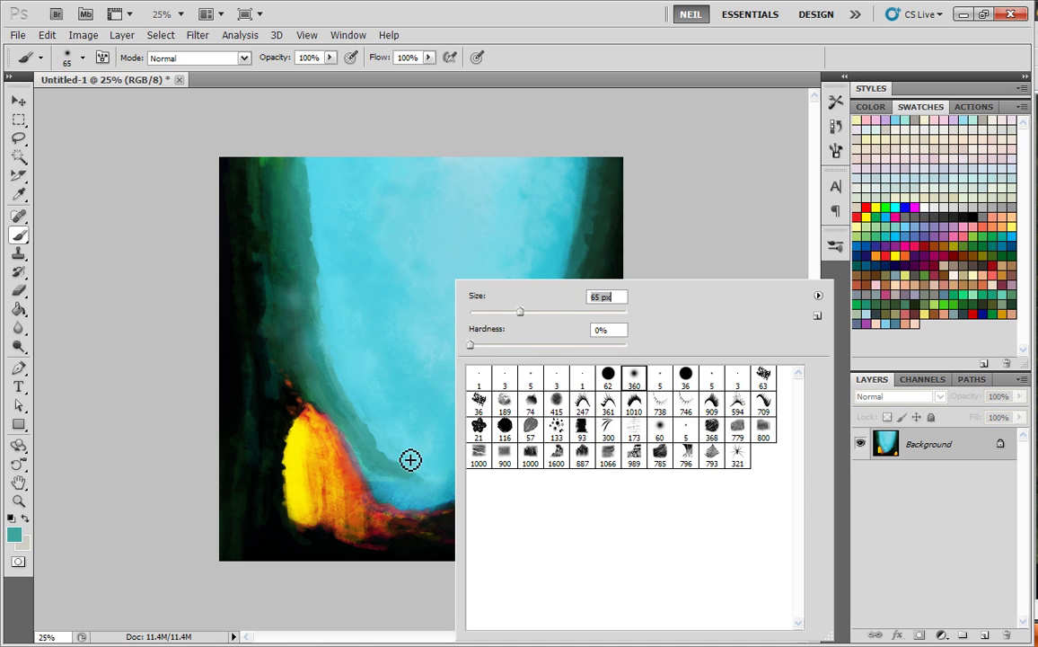
key(Return)
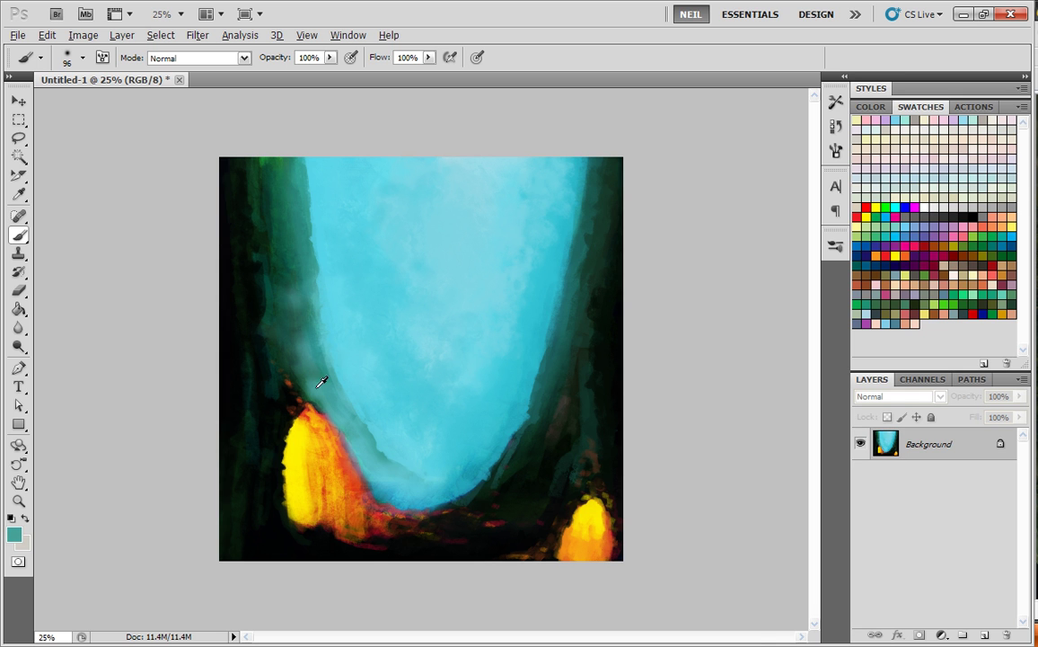
right_click(488, 321)
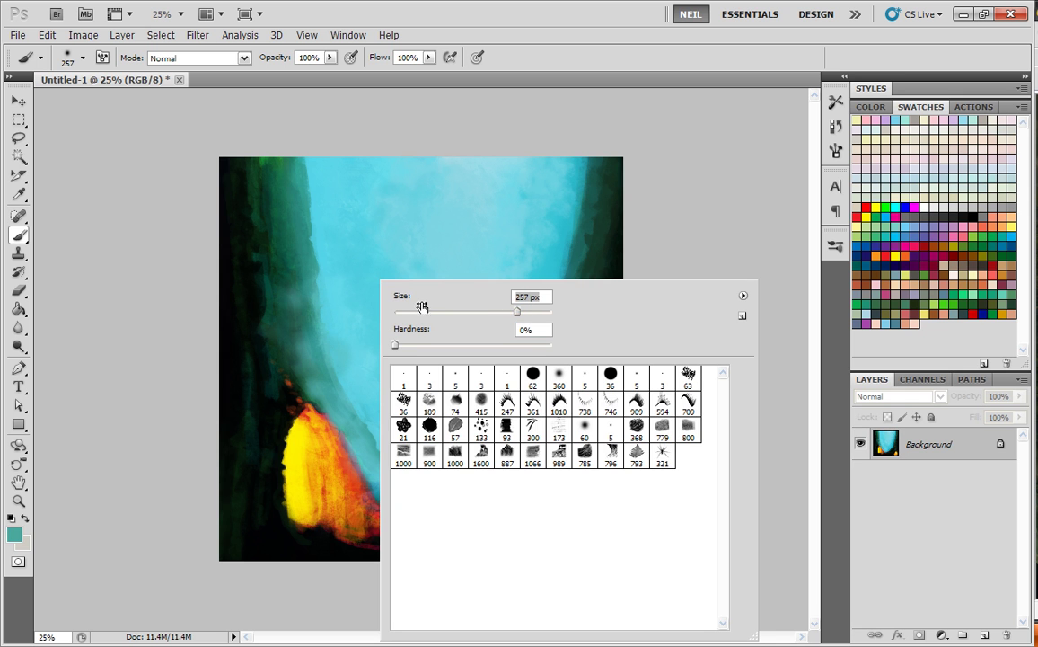
alt+click(381, 212)
drag(301, 319, 273, 355)
drag(286, 235, 267, 205)
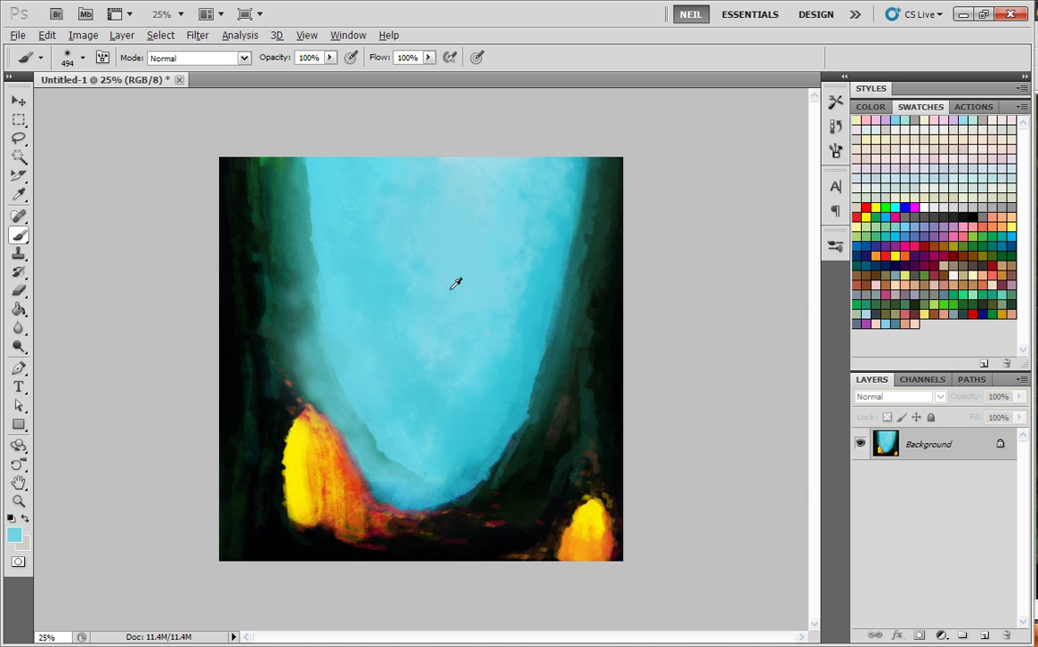
- Paint sampled green vertical strokes down the left trunk beside the light shape with the textured brush at 23 px
right_click(426, 245)
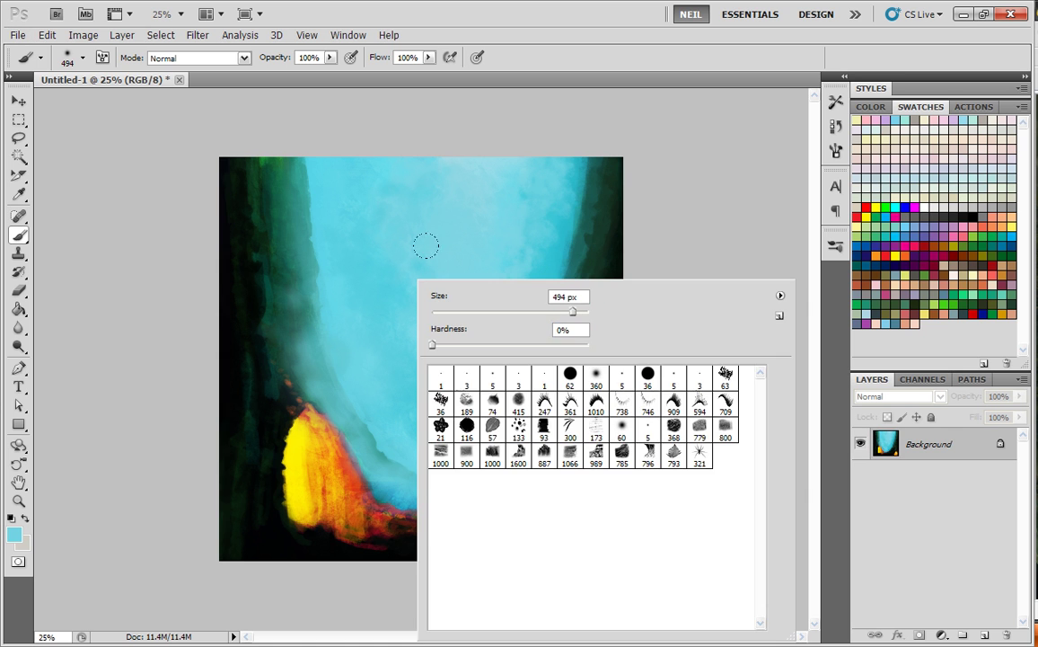
click(441, 402)
drag(456, 314, 448, 313)
alt+click(260, 277)
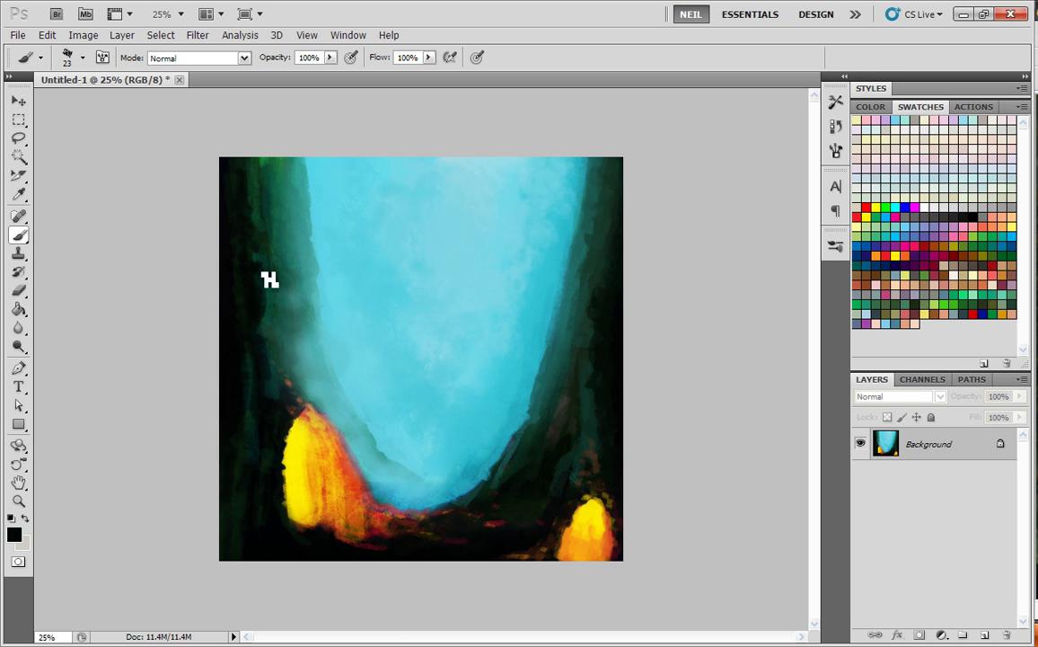
alt+click(273, 159)
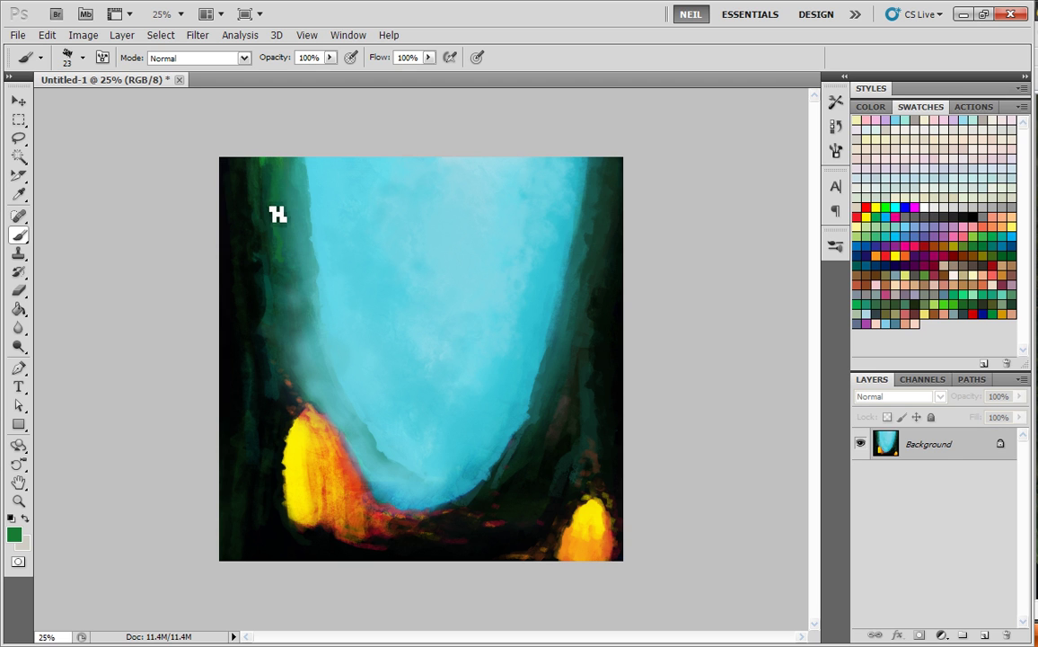
mouse_move(289, 274)
mouse_down()
mouse_move(295, 315)
mouse_move(300, 213)
mouse_move(297, 311)
mouse_up()
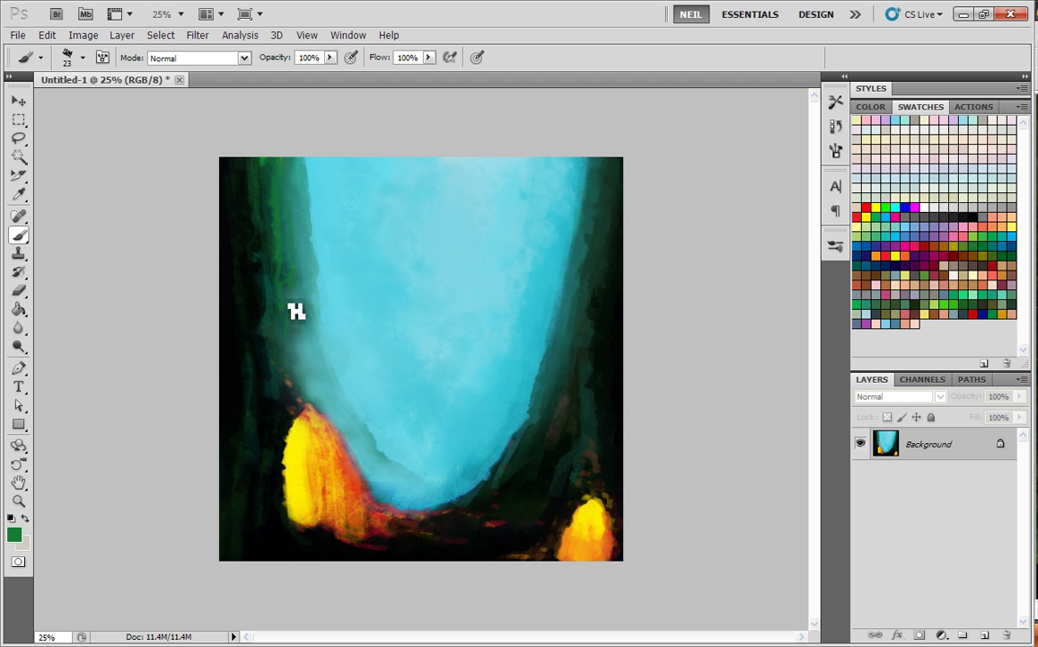
- Paint thin sampled yellow streaks across the dark ground below the large glow and break them up with black
alt+click(335, 543)
alt+click(331, 512)
alt+click(314, 491)
drag(337, 548, 434, 550)
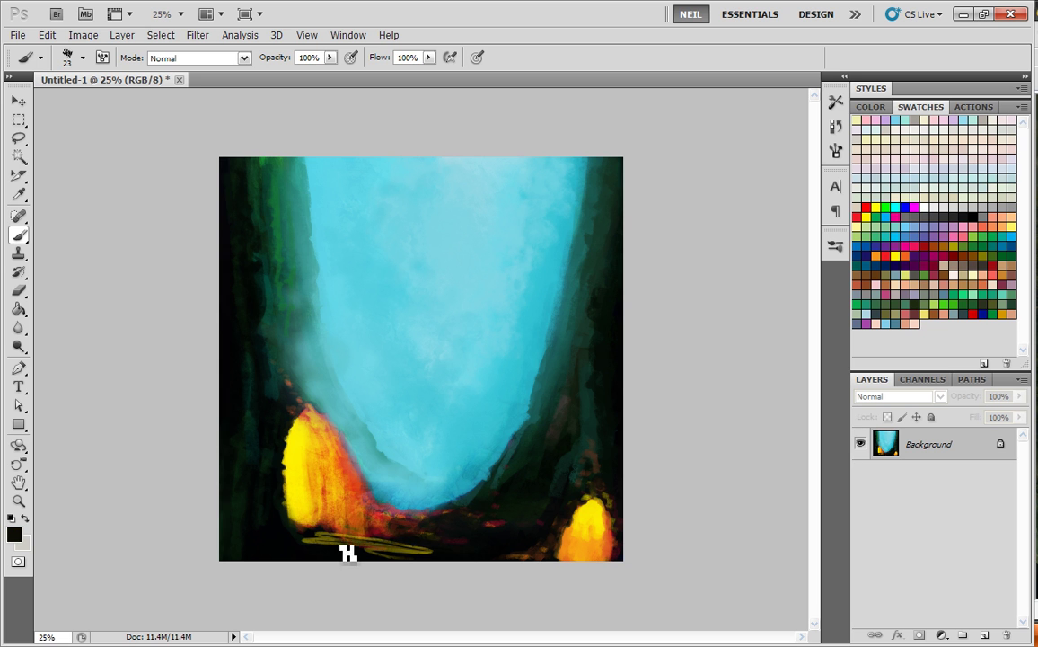
mouse_move(404, 544)
mouse_down()
mouse_move(346, 554)
mouse_move(461, 567)
mouse_move(323, 561)
mouse_move(399, 542)
mouse_up()
mouse_move(285, 544)
mouse_down()
mouse_move(367, 556)
mouse_move(323, 552)
mouse_move(332, 549)
mouse_move(387, 559)
mouse_move(354, 564)
mouse_move(407, 564)
mouse_move(363, 567)
mouse_move(371, 551)
mouse_move(456, 564)
mouse_up()
alt+click(490, 532)
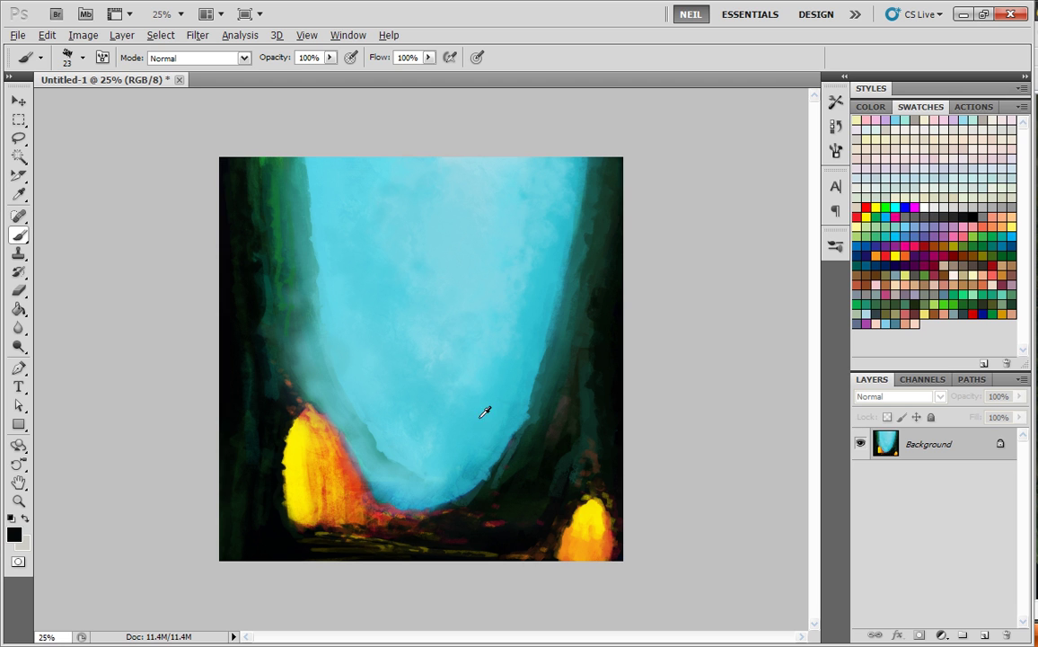
- Add bright pink and sampled yellow strokes along the large glow's base, and trim below them with sampled black
click(923, 244)
drag(364, 536, 342, 528)
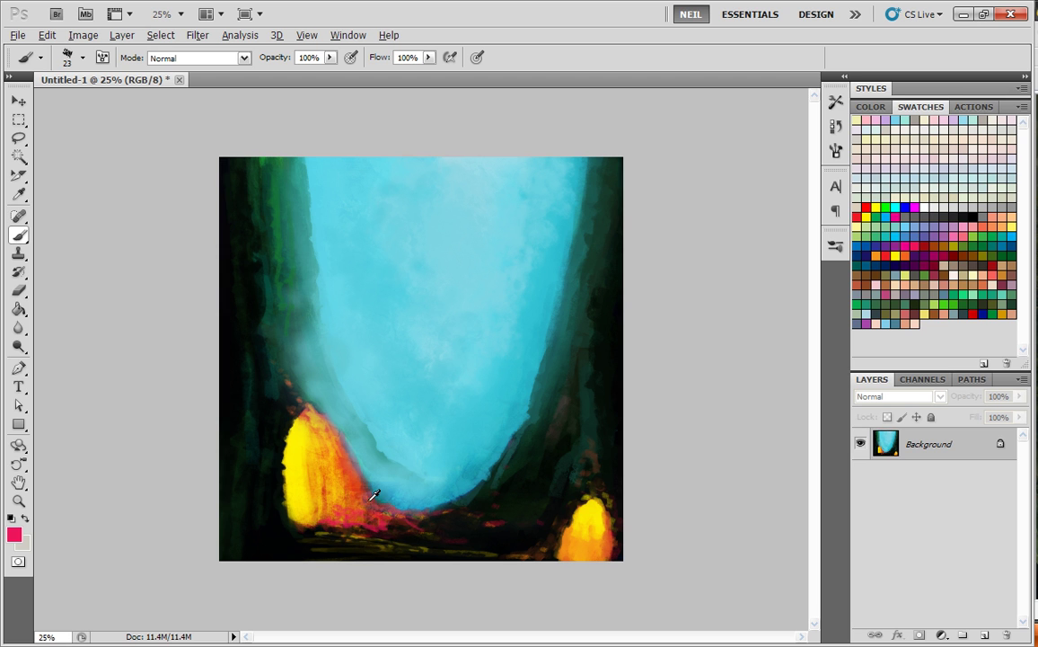
drag(361, 527, 344, 522)
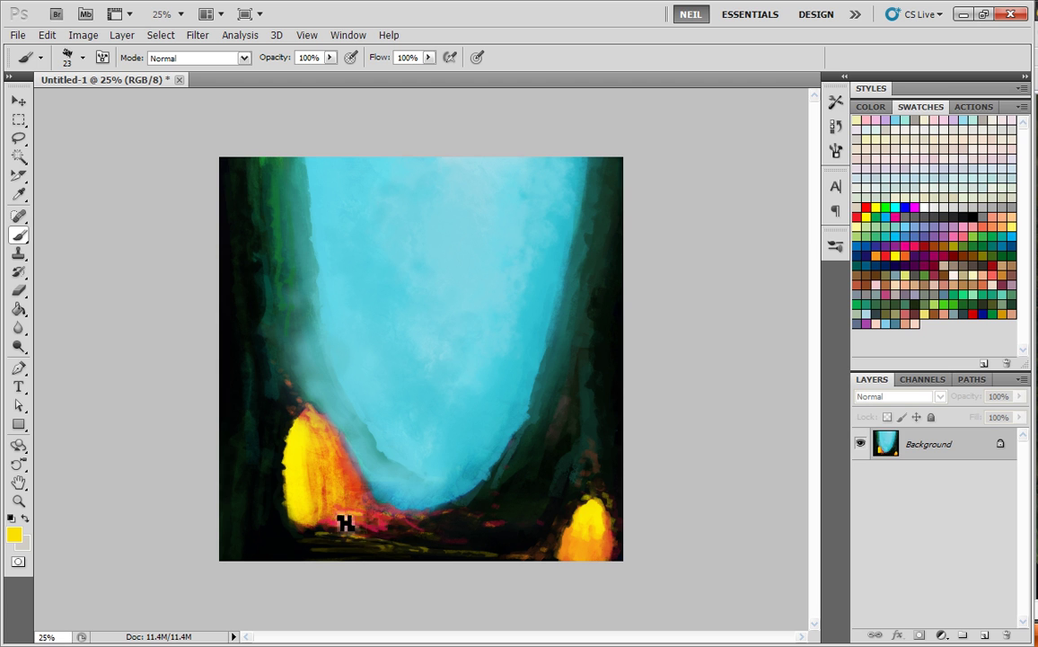
alt+click(395, 528)
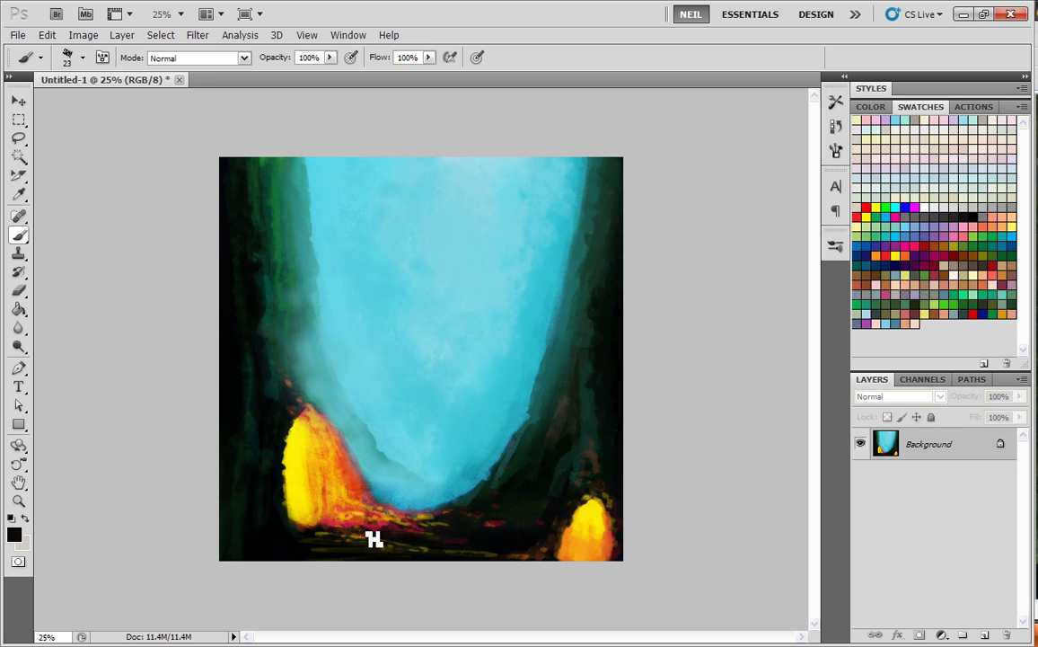
drag(363, 544, 322, 539)
alt+click(390, 545)
- Refine the large glow's left edge with sampled yellow and black, and touch up the dark trunk above it
alt+click(286, 445)
alt+click(302, 451)
alt+click(280, 485)
mouse_move(272, 317)
mouse_down()
mouse_move(276, 303)
mouse_move(269, 351)
mouse_up()
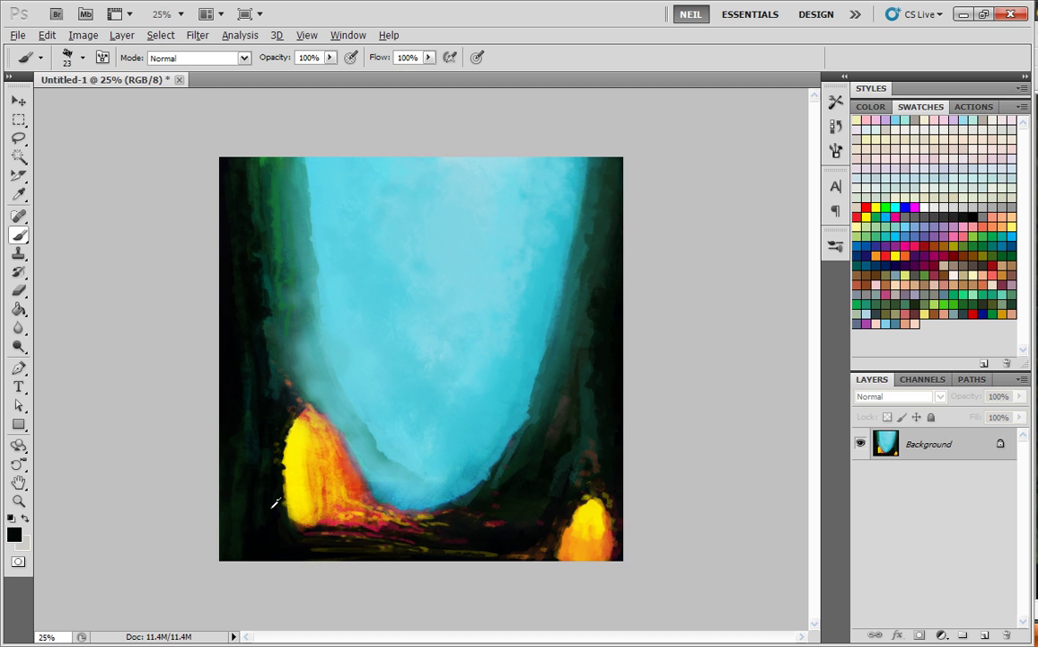
- On a new layer, paint tower-like silhouettes inside the light shape in teal 2fb0be with an 80 px textured brush
click(985, 635)
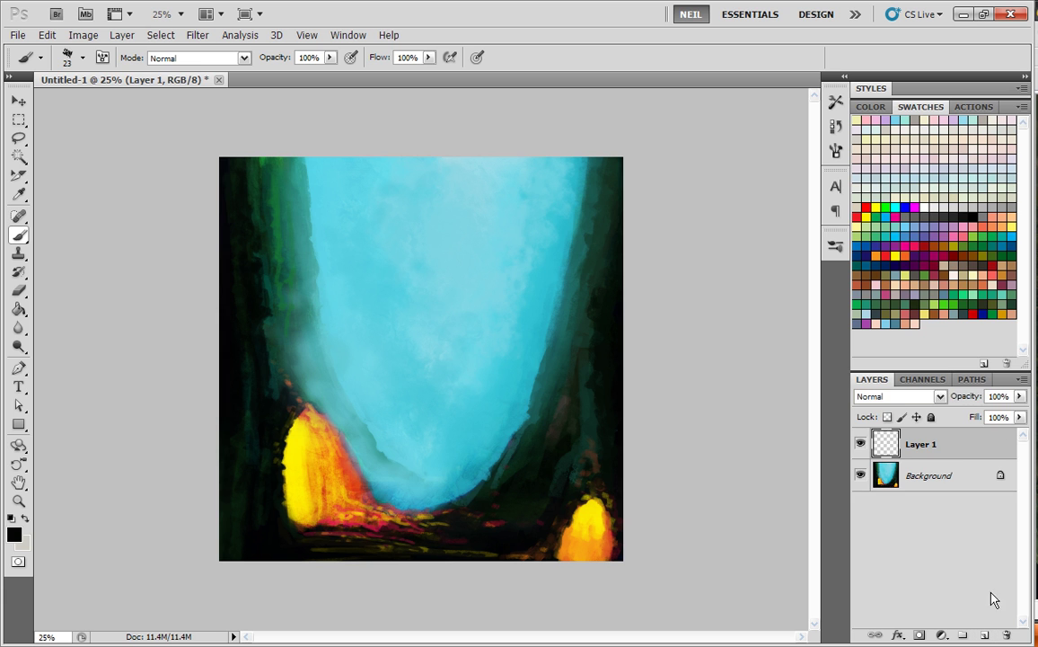
click(14, 535)
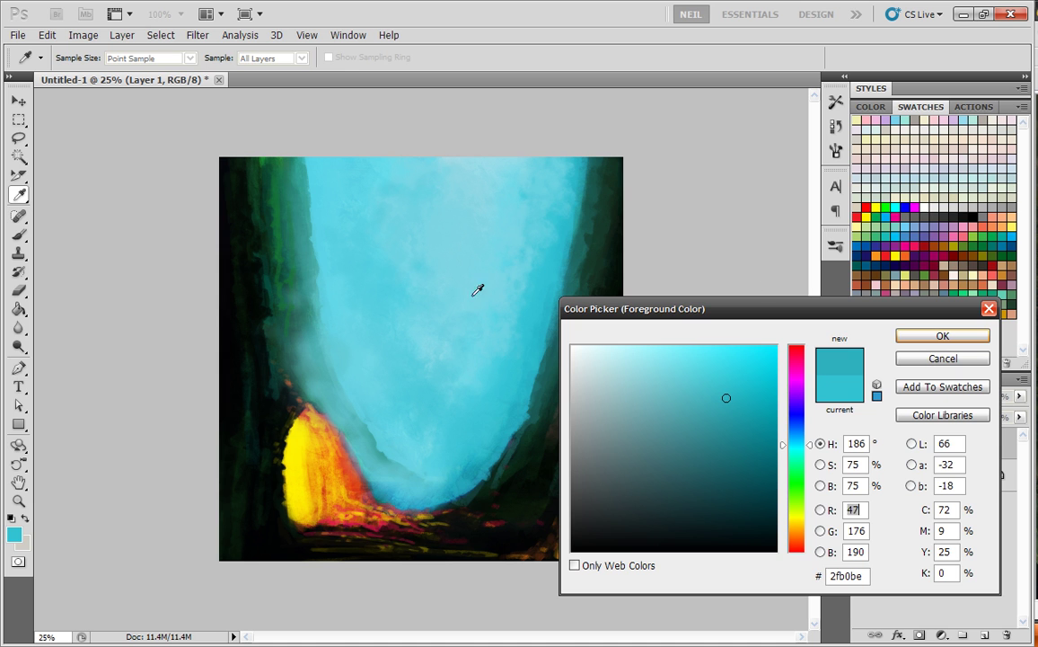
click(934, 339)
key(b)
right_click(517, 348)
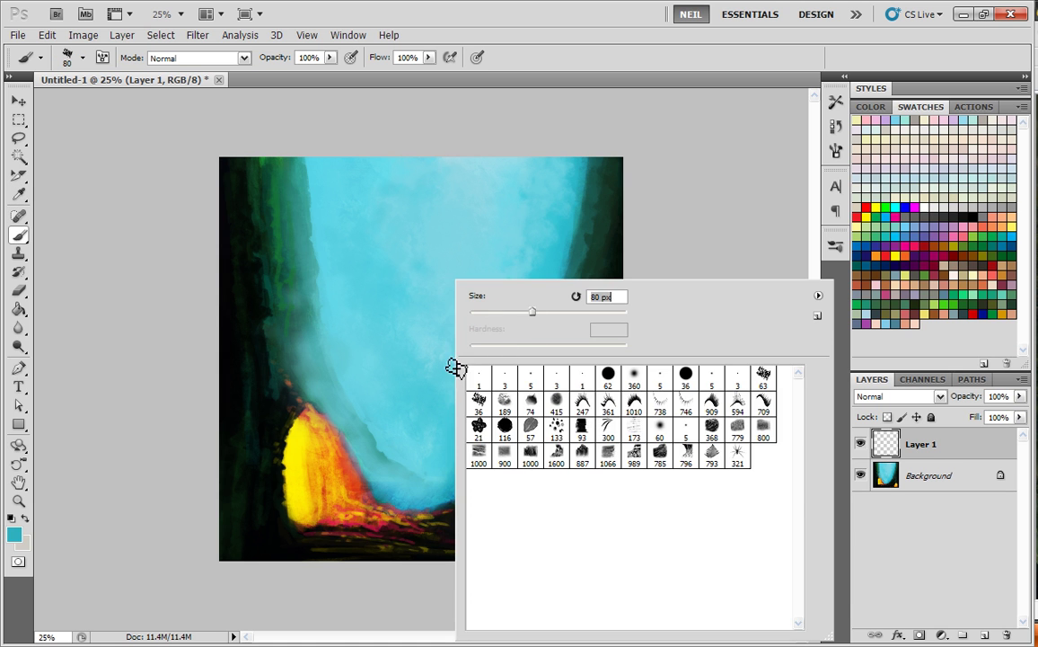
click(443, 398)
mouse_move(468, 440)
mouse_down()
mouse_move(490, 302)
mouse_move(520, 261)
mouse_move(521, 314)
mouse_up()
key(ctrl+z)
mouse_move(530, 266)
mouse_down()
mouse_move(506, 310)
mouse_move(506, 275)
mouse_move(519, 296)
mouse_move(534, 285)
mouse_move(529, 256)
mouse_move(514, 314)
mouse_move(506, 276)
mouse_move(507, 306)
mouse_move(521, 312)
mouse_move(505, 404)
mouse_move(551, 286)
mouse_move(542, 328)
mouse_move(480, 338)
mouse_move(461, 430)
mouse_move(491, 342)
mouse_move(460, 398)
mouse_move(457, 291)
mouse_move(421, 306)
mouse_move(414, 217)
mouse_move(384, 334)
mouse_move(394, 267)
mouse_move(406, 280)
mouse_move(414, 250)
mouse_move(440, 371)
mouse_move(454, 354)
mouse_move(391, 244)
mouse_move(406, 418)
mouse_move(388, 226)
mouse_move(420, 351)
mouse_move(414, 415)
mouse_move(438, 400)
mouse_move(450, 294)
mouse_move(506, 357)
mouse_up()
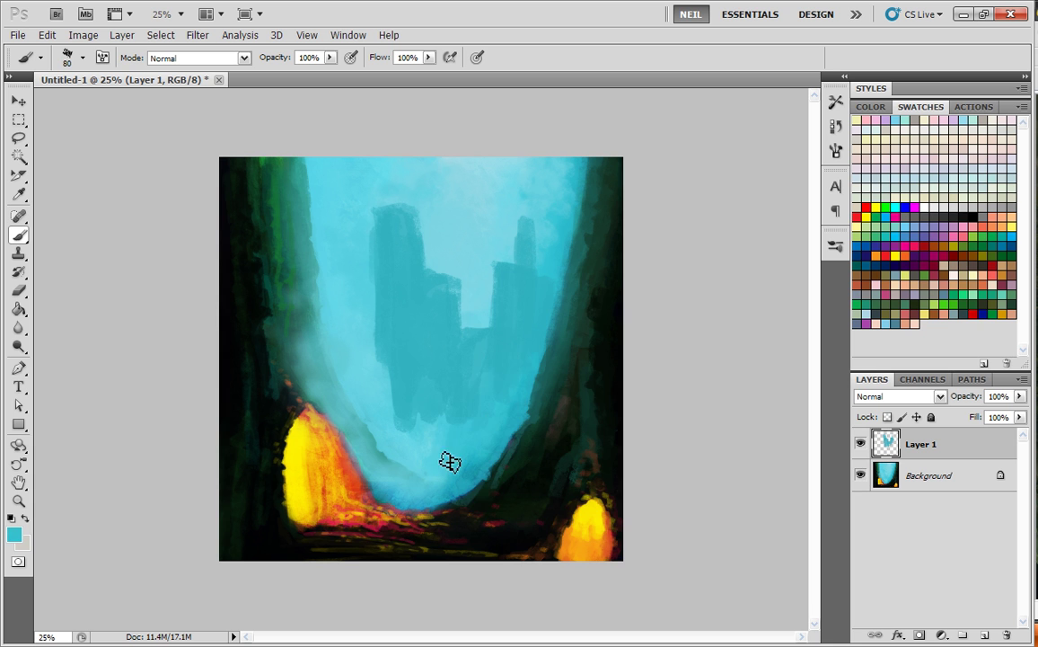
drag(433, 411, 422, 441)
- Fade the lower part of the tower silhouettes into mist using sampled light blue and the 360 px soft round brush
right_click(459, 389)
double_click(487, 375)
right_click(491, 341)
click(657, 385)
alt+click(407, 378)
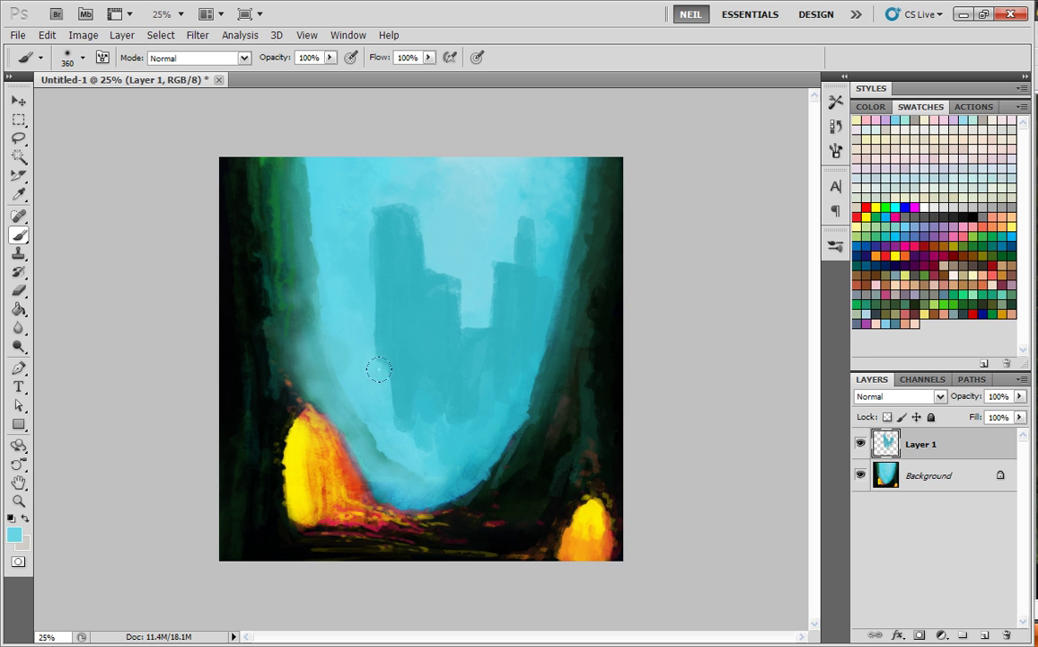
mouse_move(413, 385)
mouse_down()
mouse_move(399, 426)
mouse_move(368, 322)
mouse_move(381, 289)
mouse_move(451, 412)
mouse_move(452, 279)
mouse_up()
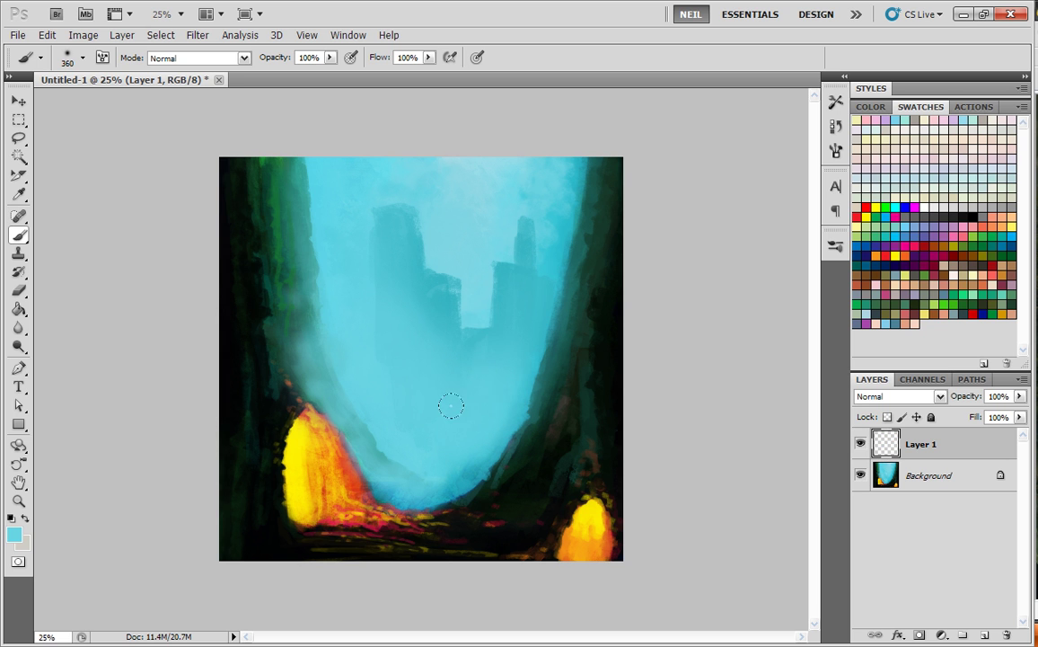
drag(435, 414, 483, 343)
- Paint thin black cable-like lines across both glows and the light shape's lower tip with the 36 px textured brush
right_click(375, 390)
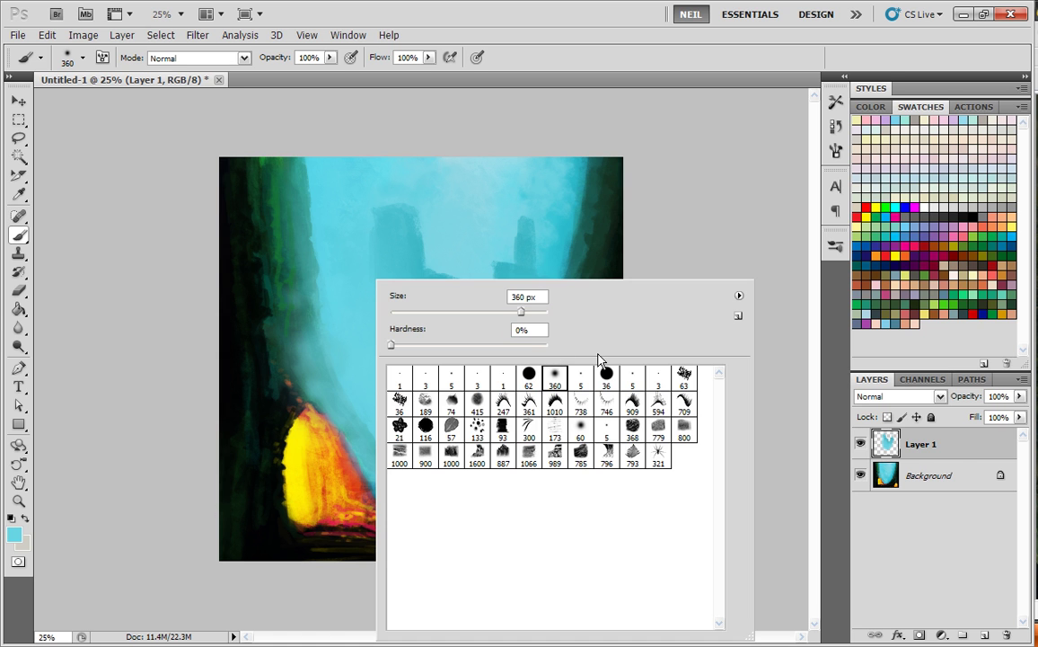
click(401, 403)
click(268, 510)
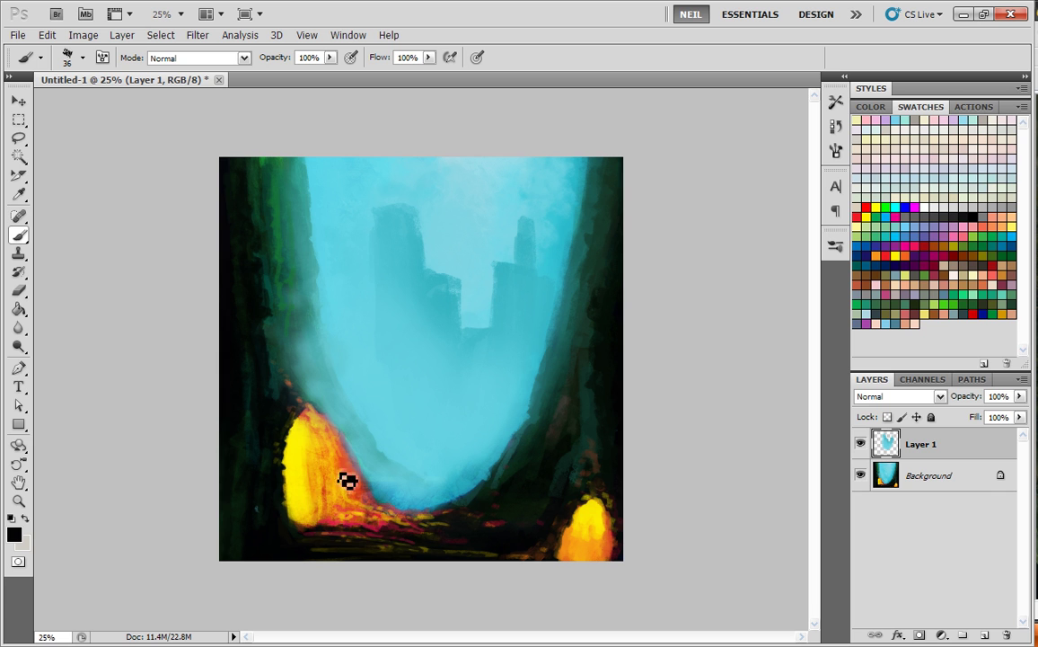
mouse_move(293, 424)
mouse_down()
mouse_move(455, 542)
mouse_move(458, 530)
mouse_up()
drag(284, 469, 534, 523)
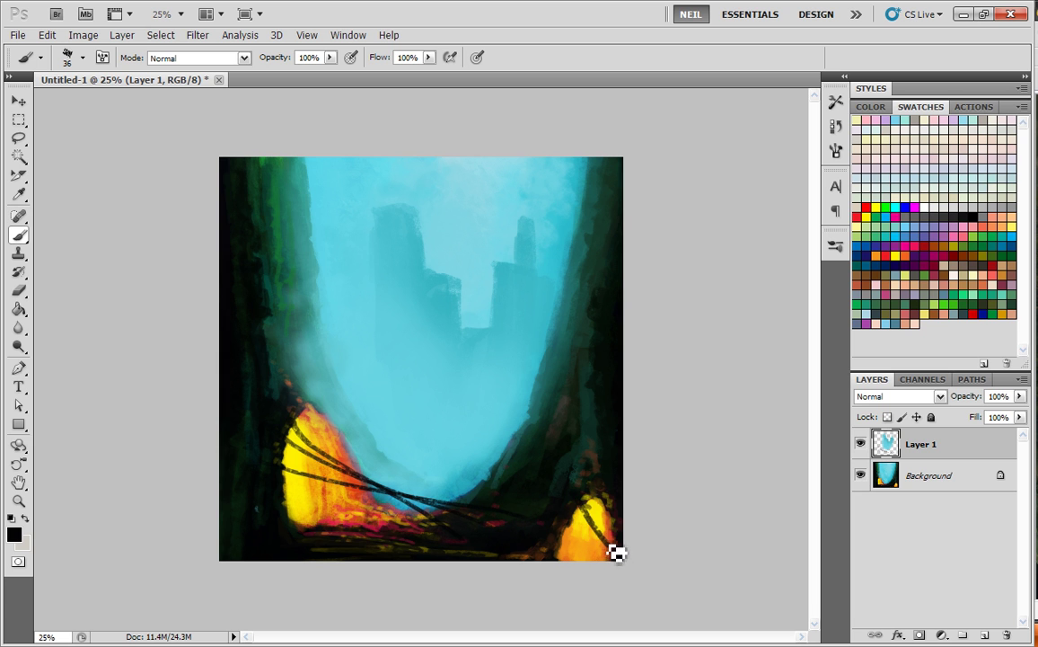